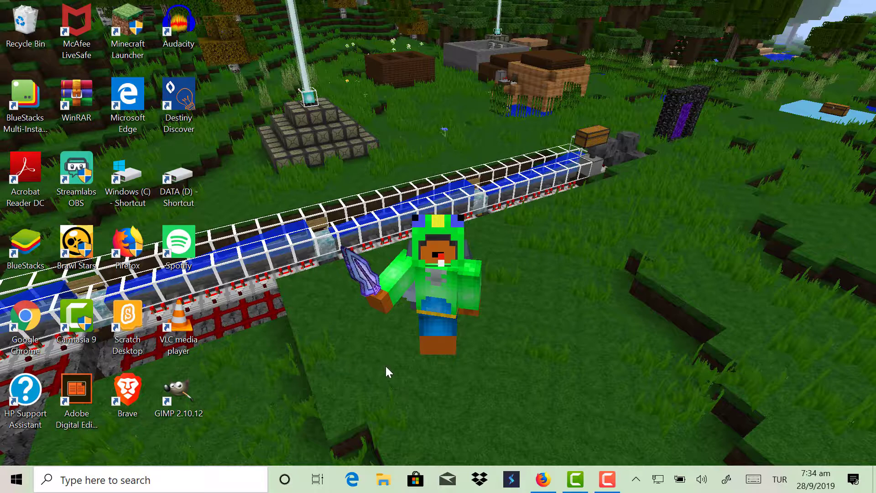
- Open File Explorer and go to the %appdata% Roaming folder
{"action": "left_click", "coordinate": [384, 479]}
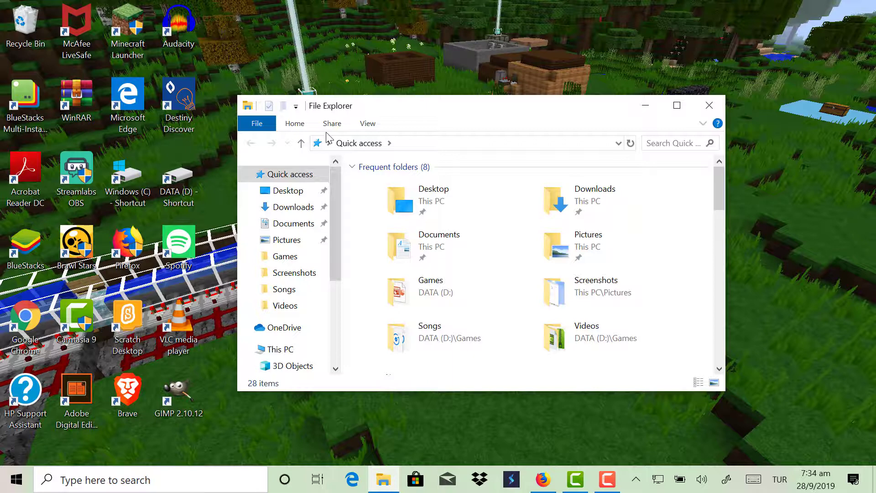
{"action": "left_click", "coordinate": [316, 147]}
{"action": "scroll", "coordinate": [361, 216], "scroll_direction": "down", "scroll_amount": 5}
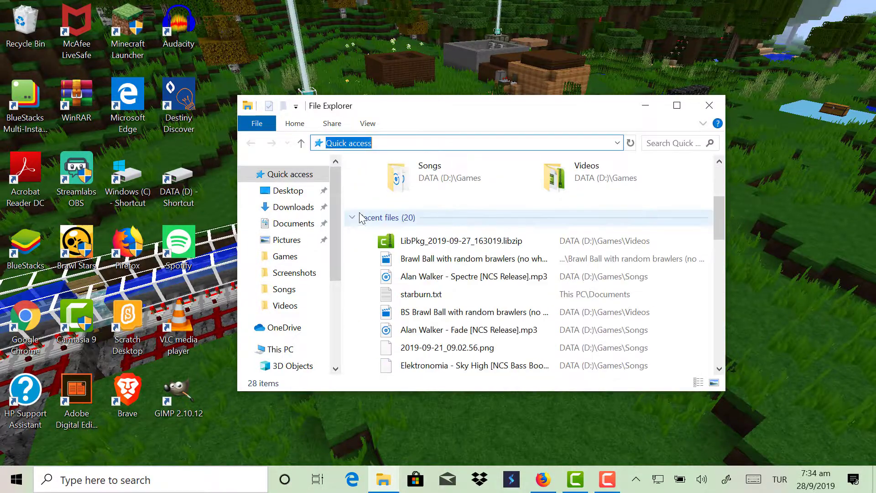
{"action": "type", "text": "%"}
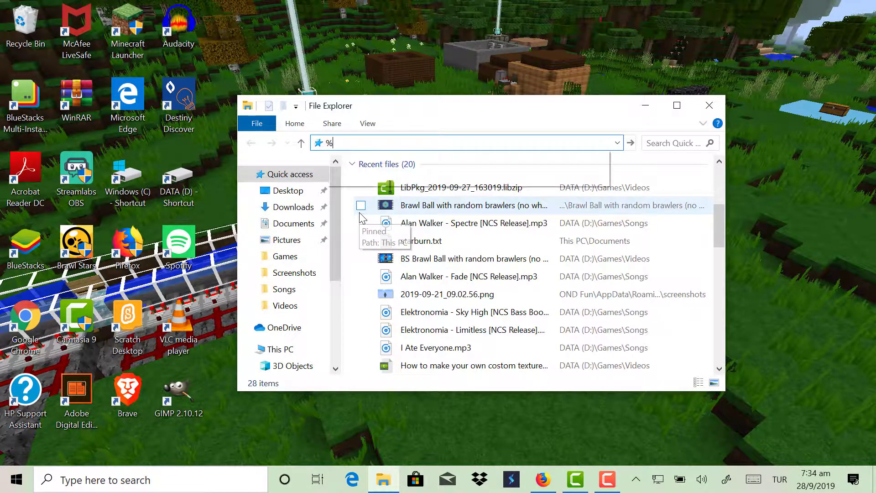
{"action": "type", "text": "appdata%,"}
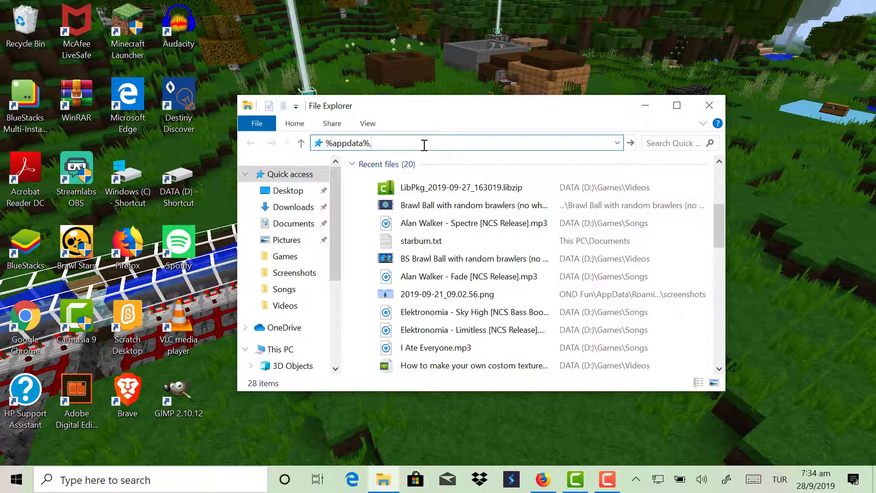
{"action": "key", "text": "BackSpace"}
{"action": "key", "text": "Return"}
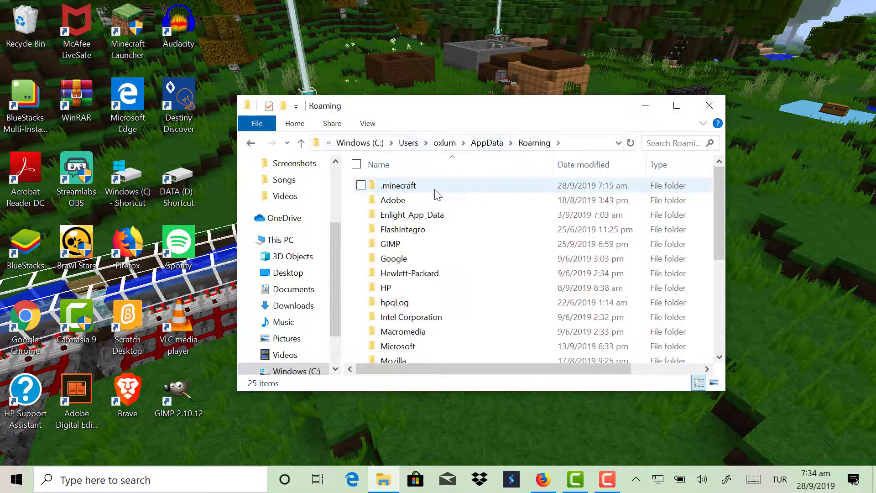
- Open the .minecraft folder and then its versions folder
{"action": "double_click", "coordinate": [436, 191]}
{"action": "scroll", "coordinate": [417, 284], "scroll_direction": "down", "scroll_amount": 2}
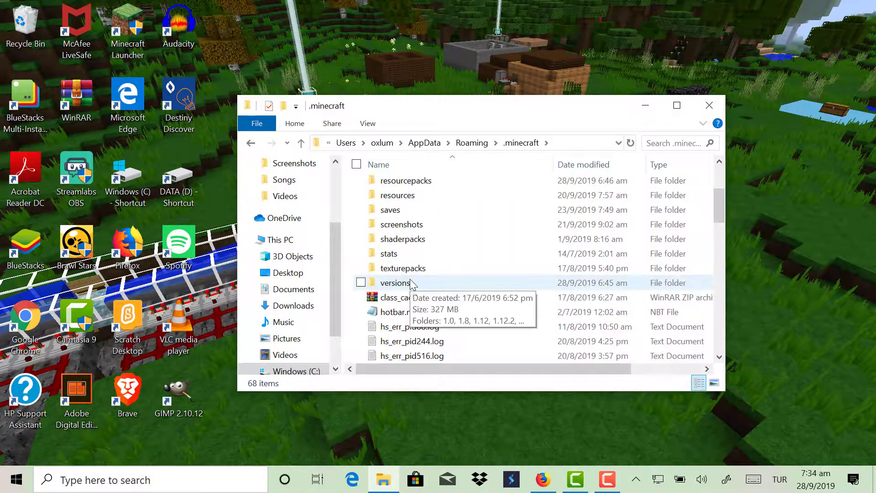
{"action": "scroll", "coordinate": [419, 292], "scroll_direction": "up", "scroll_amount": 1}
{"action": "scroll", "coordinate": [417, 282], "scroll_direction": "down", "scroll_amount": 2}
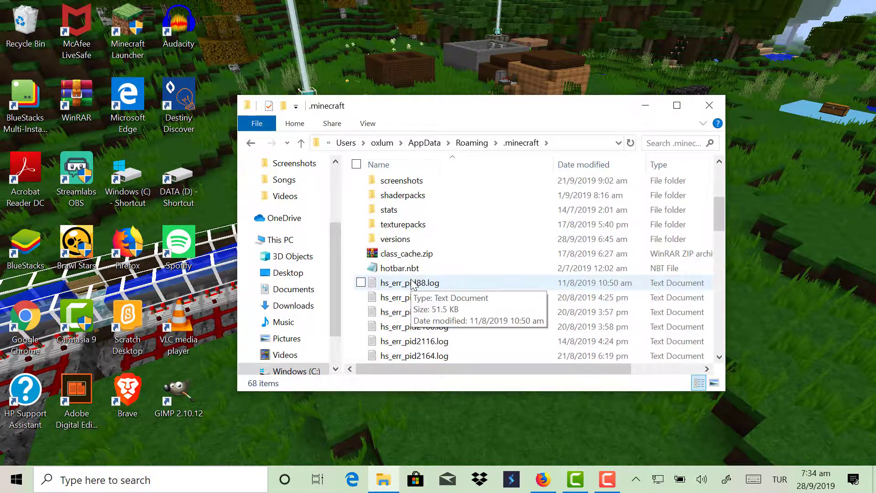
{"action": "scroll", "coordinate": [417, 281], "scroll_direction": "up", "scroll_amount": 1}
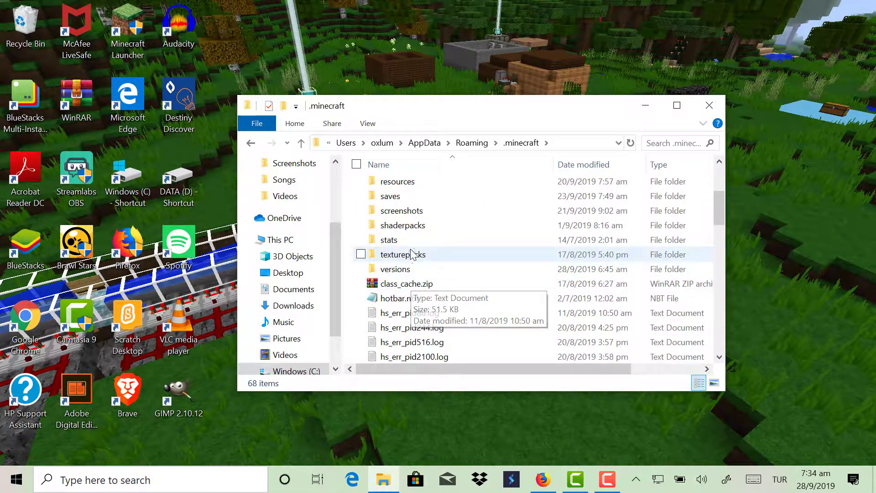
{"action": "double_click", "coordinate": [418, 273]}
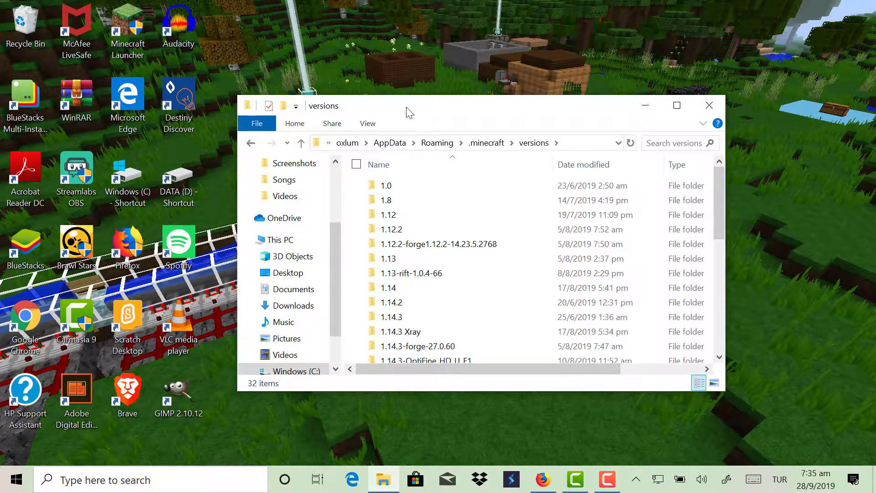
- Open the 1.14.4 folder from the versions list to reach 1.14.4.jar
{"action": "left_click_drag", "start_coordinate": [410, 112], "coordinate": [427, 131]}
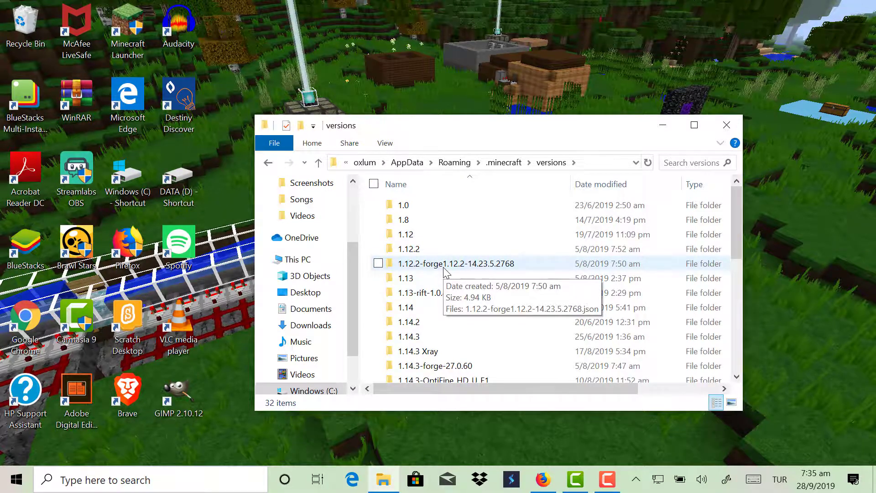
{"action": "scroll", "coordinate": [406, 279], "scroll_direction": "down", "scroll_amount": 7}
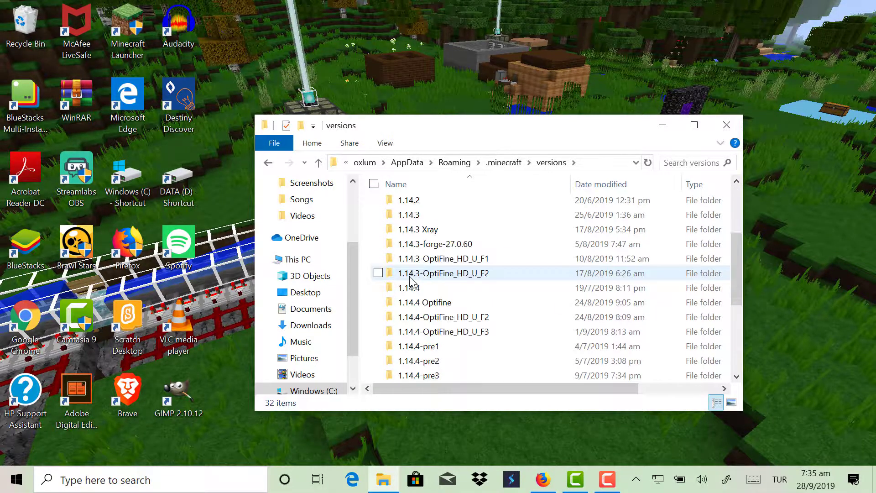
{"action": "scroll", "coordinate": [403, 279], "scroll_direction": "up", "scroll_amount": 3}
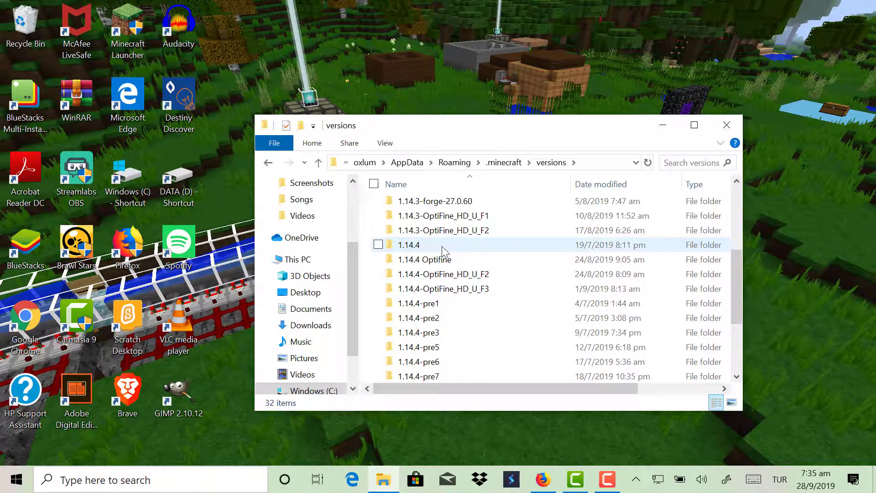
{"action": "double_click", "coordinate": [442, 247]}
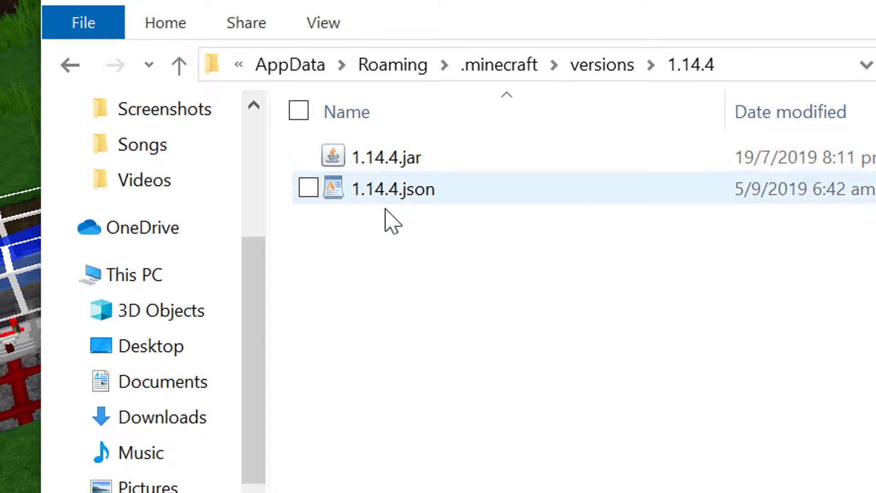
- Copy 1.14.4.jar to the clipboard and close the Explorer window
{"action": "right_click", "coordinate": [409, 160]}
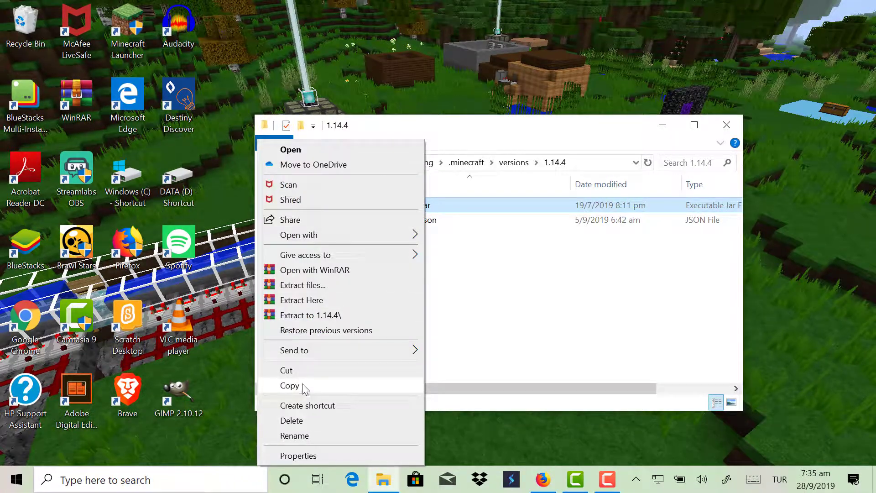
{"action": "left_click", "coordinate": [302, 384]}
{"action": "left_click", "coordinate": [479, 289]}
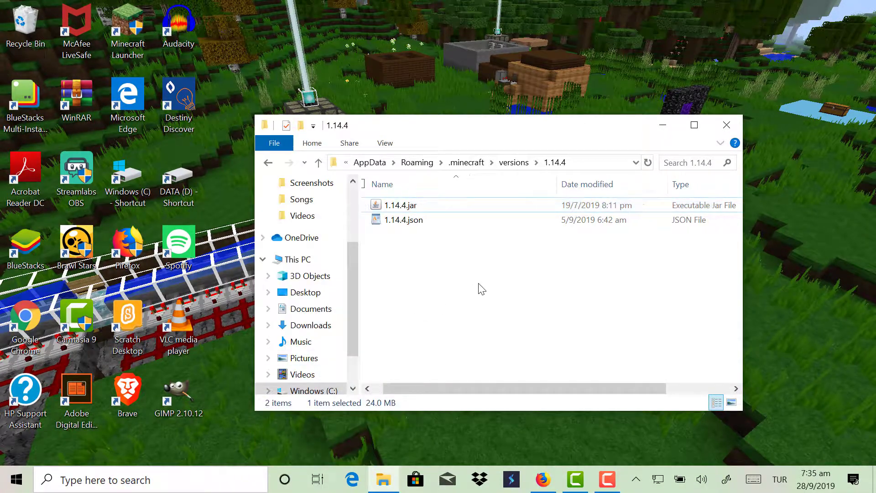
{"action": "left_click", "coordinate": [726, 124]}
- Create a new desktop folder named 'My pack tutorial'
{"action": "right_click", "coordinate": [514, 226]}
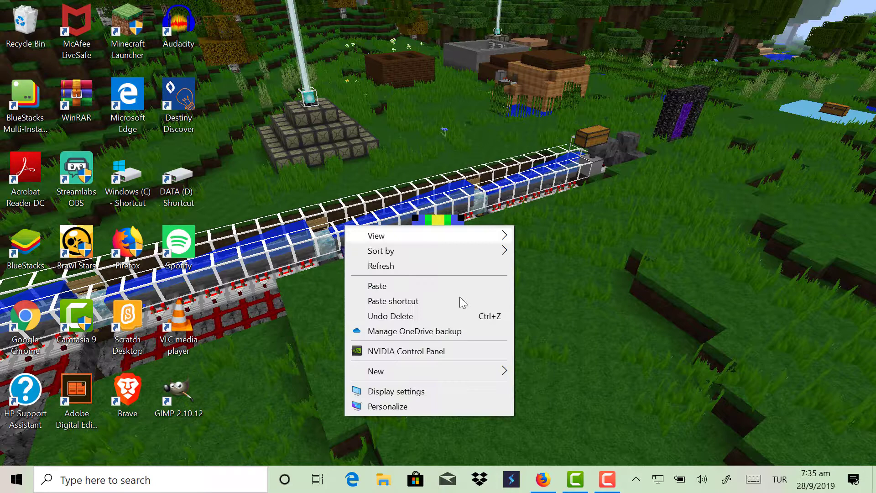
{"action": "mouse_move", "coordinate": [390, 369]}
{"action": "left_click", "coordinate": [577, 185]}
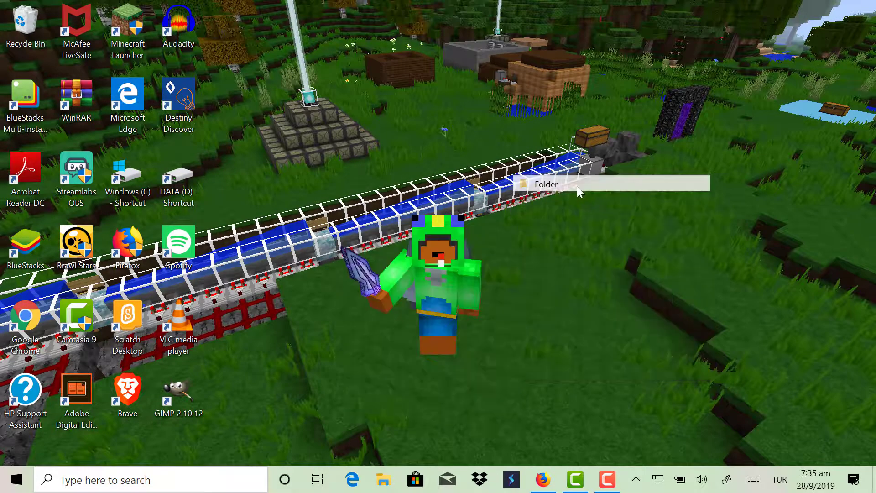
{"action": "type", "text": "My"}
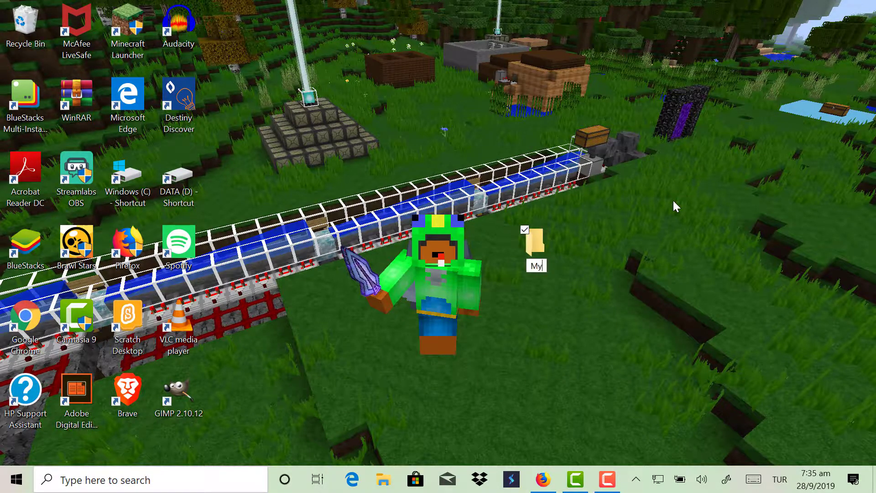
{"action": "type", "text": " pack tu"}
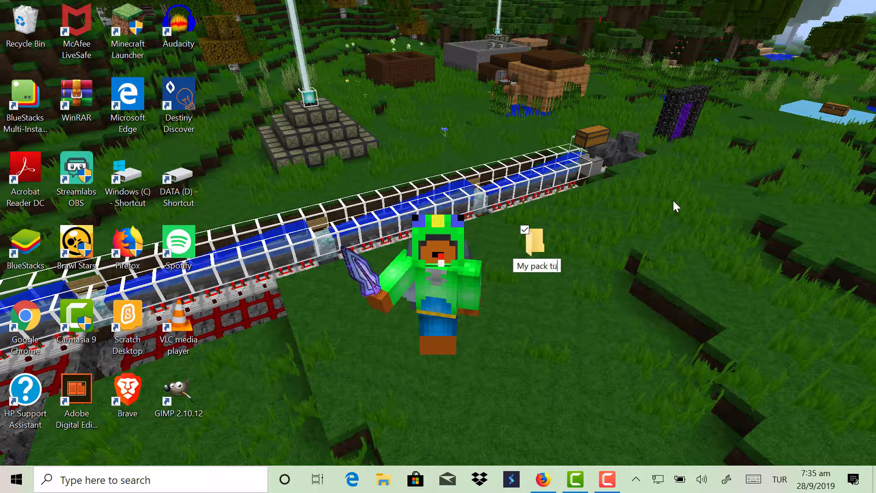
{"action": "type", "text": "toıa"}
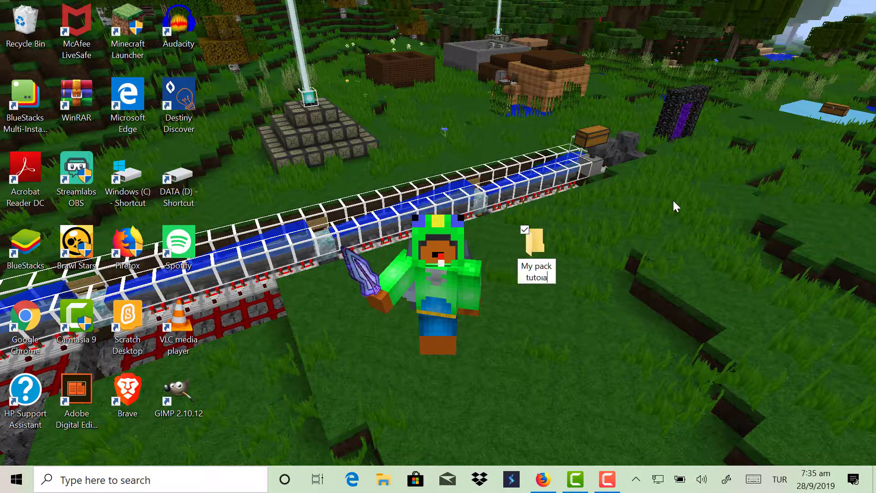
{"action": "type", "text": "l"}
{"action": "key", "text": "BackSpace"}
{"action": "key", "text": "BackSpace"}
{"action": "key", "text": "BackSpace"}
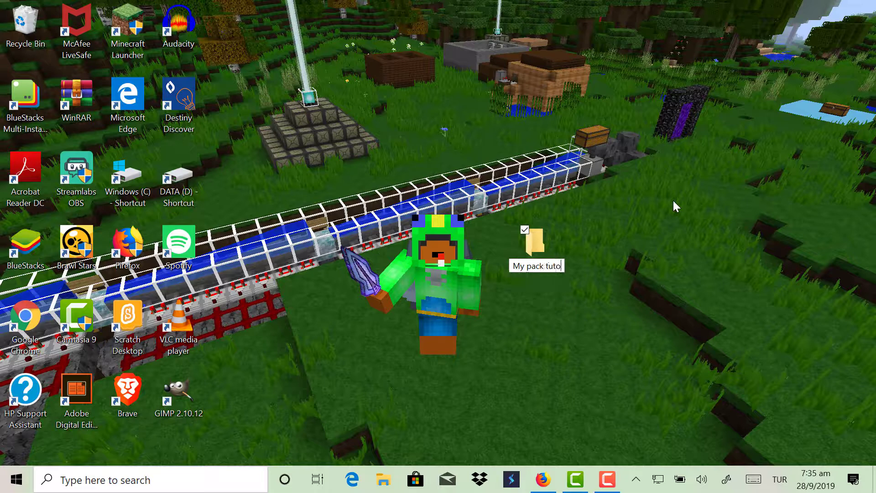
{"action": "type", "text": "rial"}
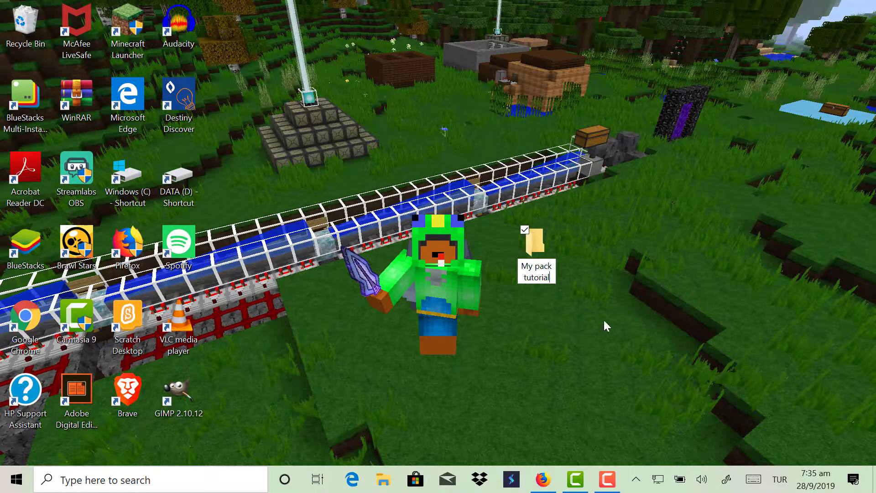
{"action": "key", "text": "Return"}
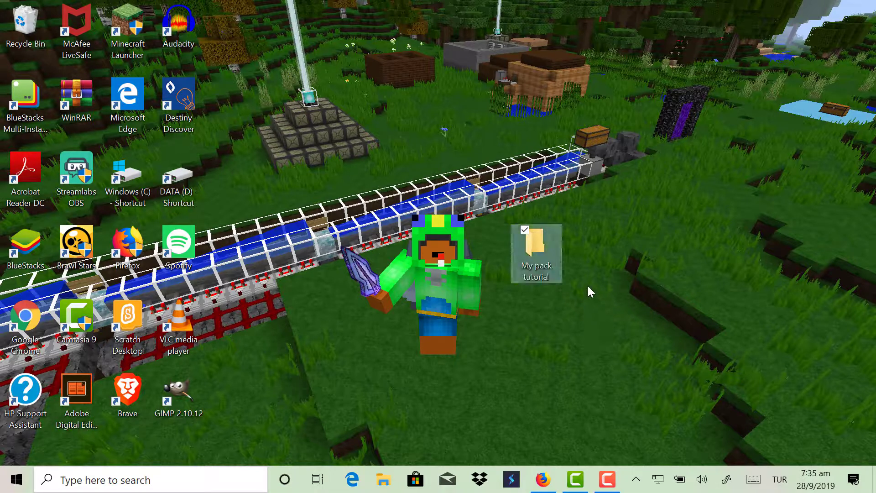
- Paste 1.14.4.jar into the empty My pack tutorial folder
{"action": "double_click", "coordinate": [552, 251]}
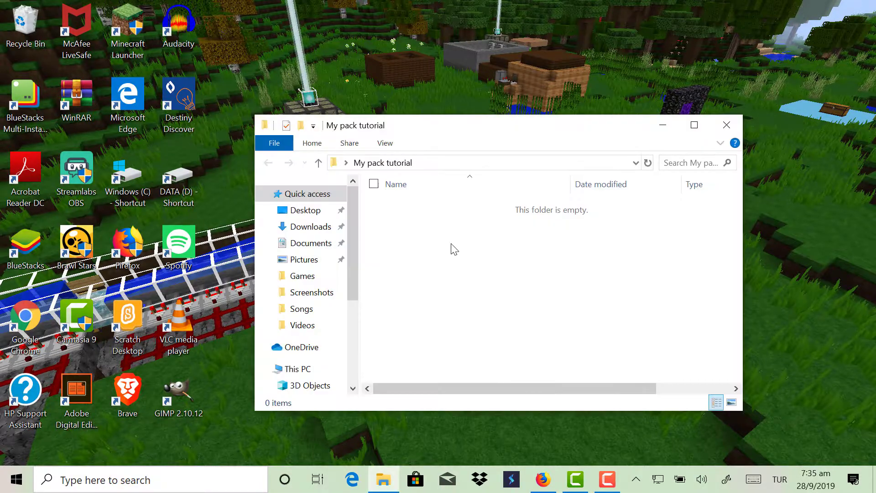
{"action": "right_click", "coordinate": [417, 213]}
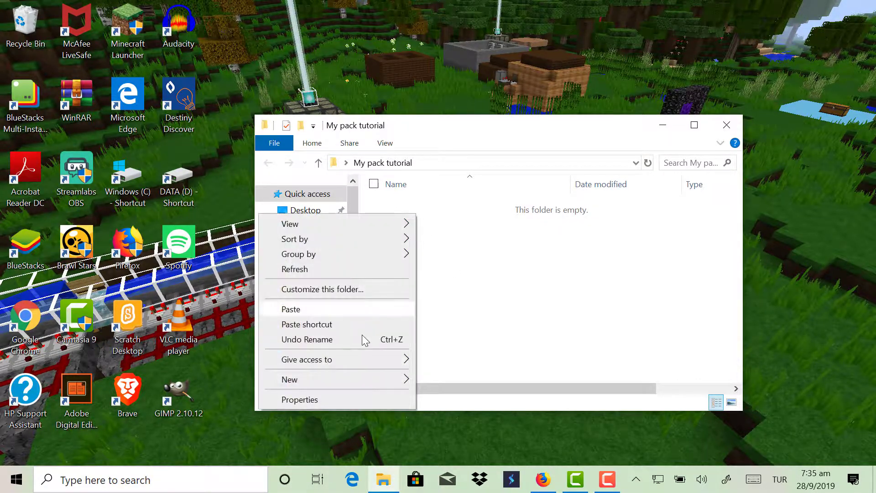
{"action": "left_click", "coordinate": [316, 310]}
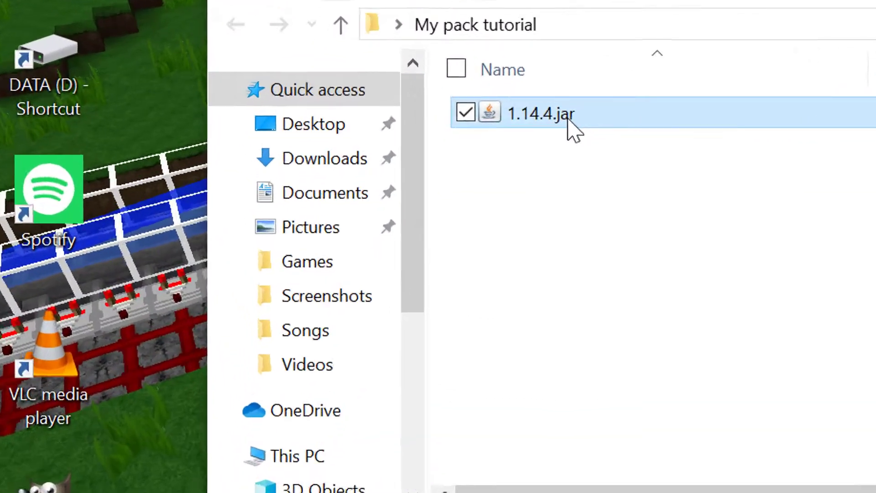
- Extract 1.14.4.jar with WinRAR into a 1.14.4 folder beside it
{"action": "right_click", "coordinate": [431, 213]}
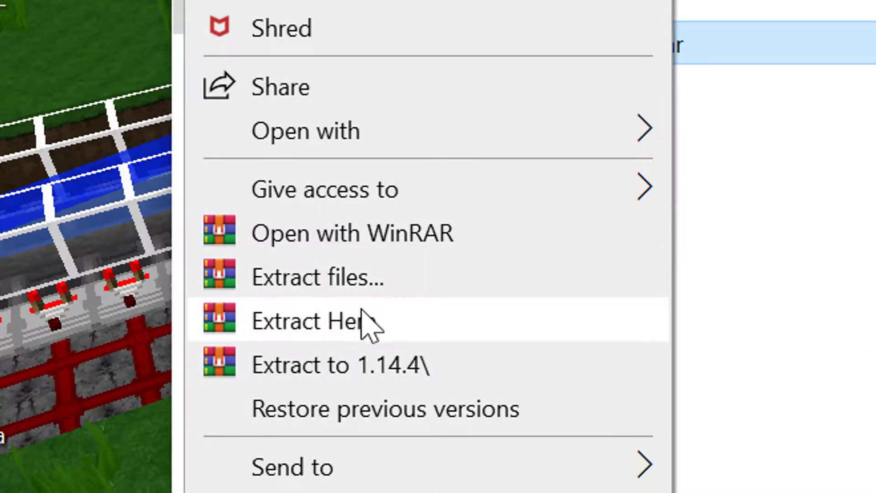
{"action": "left_click", "coordinate": [380, 273]}
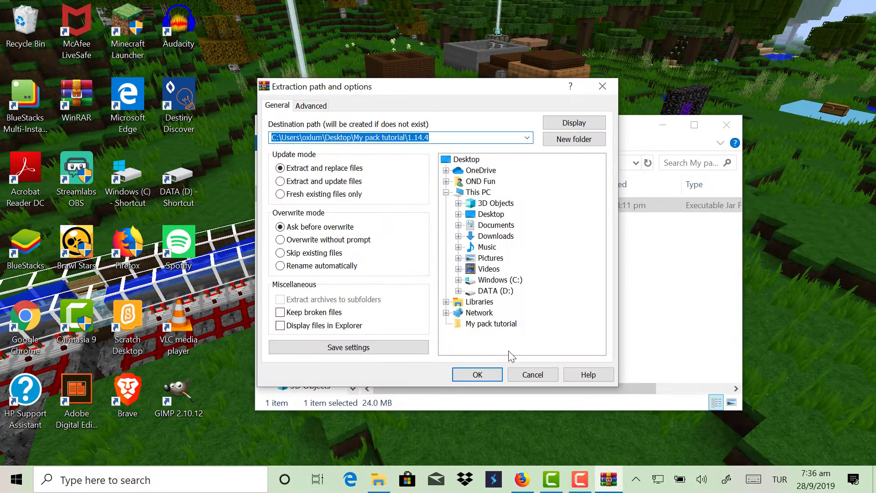
{"action": "left_click", "coordinate": [477, 375]}
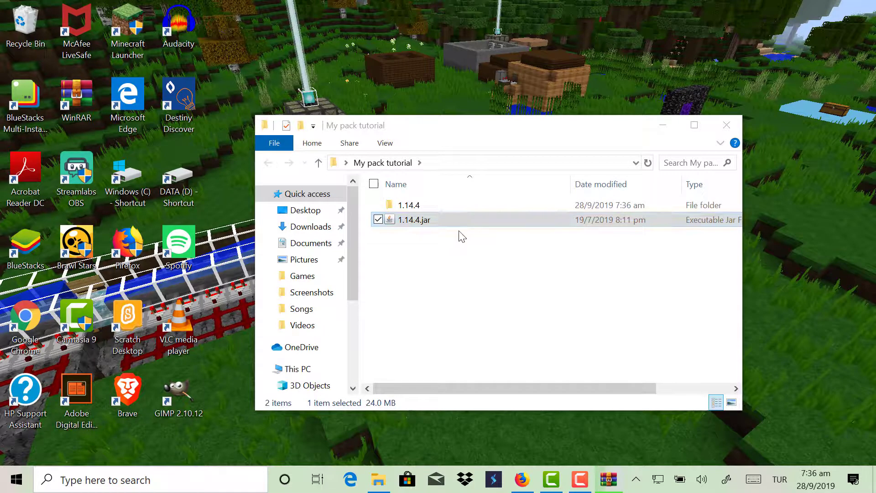
- Delete 1.14.4.jar once WinRAR finishes extracting, leaving only the 1.14.4 folder
{"action": "right_click", "coordinate": [451, 218]}
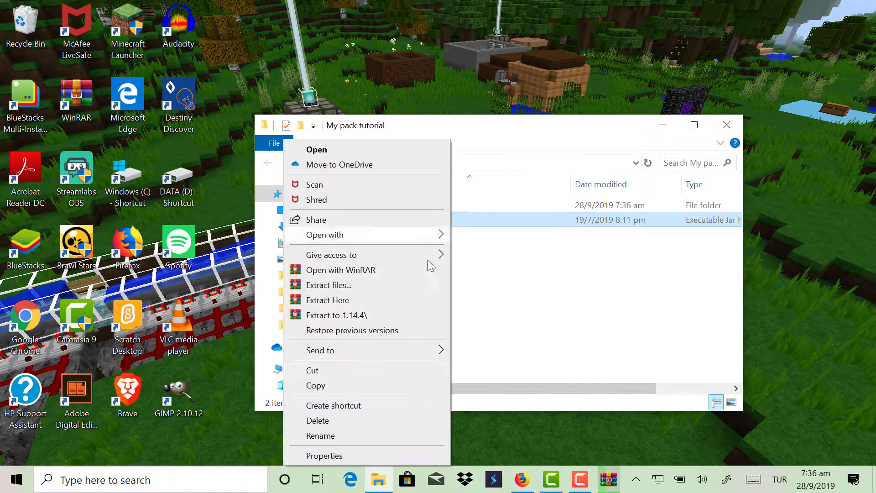
{"action": "left_click", "coordinate": [330, 421]}
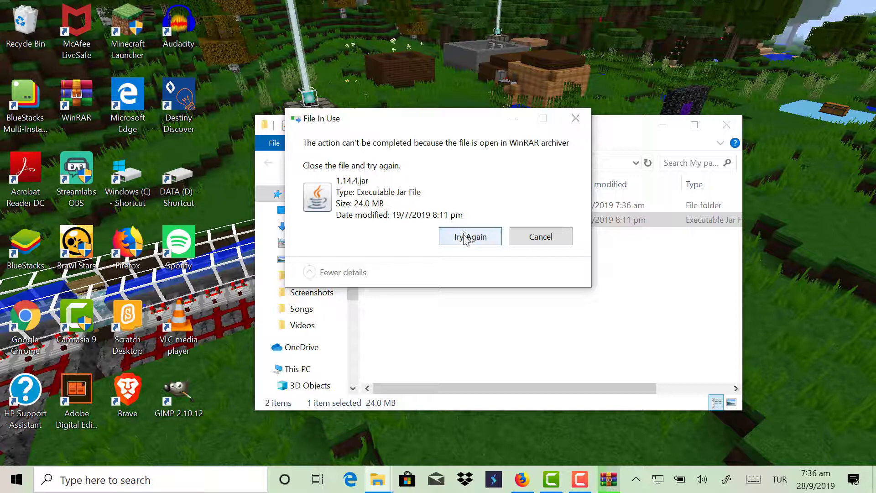
{"action": "left_click", "coordinate": [466, 239]}
{"action": "key", "text": "Escape"}
{"action": "left_click", "coordinate": [510, 294]}
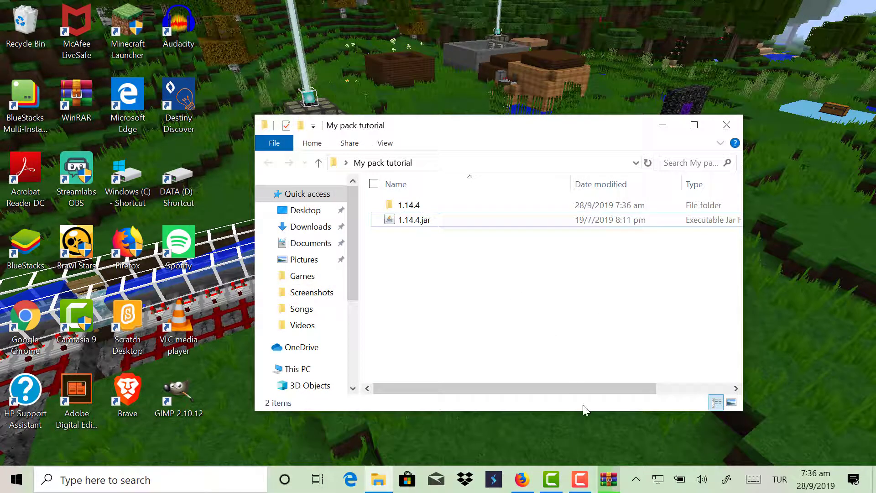
{"action": "left_click", "coordinate": [603, 483]}
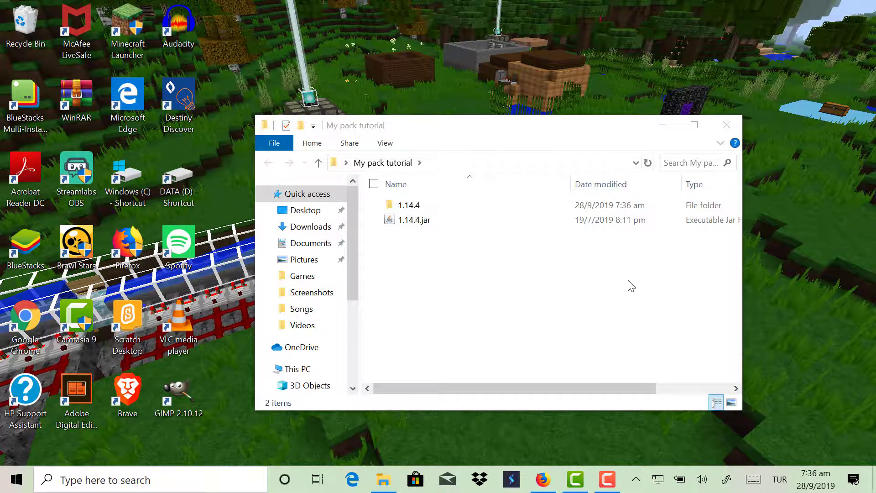
{"action": "left_click", "coordinate": [437, 221]}
{"action": "right_click", "coordinate": [438, 220]}
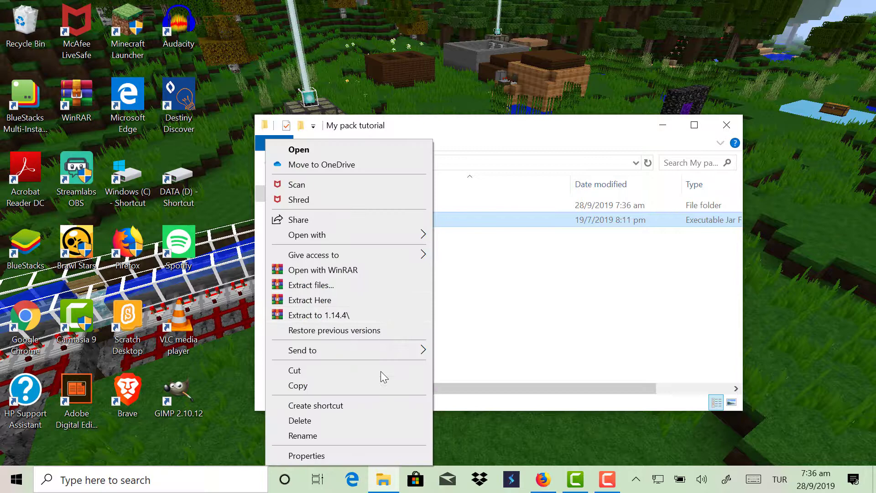
{"action": "left_click", "coordinate": [291, 420]}
- Open the extracted 1.14.4 folder and select everything except the assets folder
{"action": "double_click", "coordinate": [440, 213]}
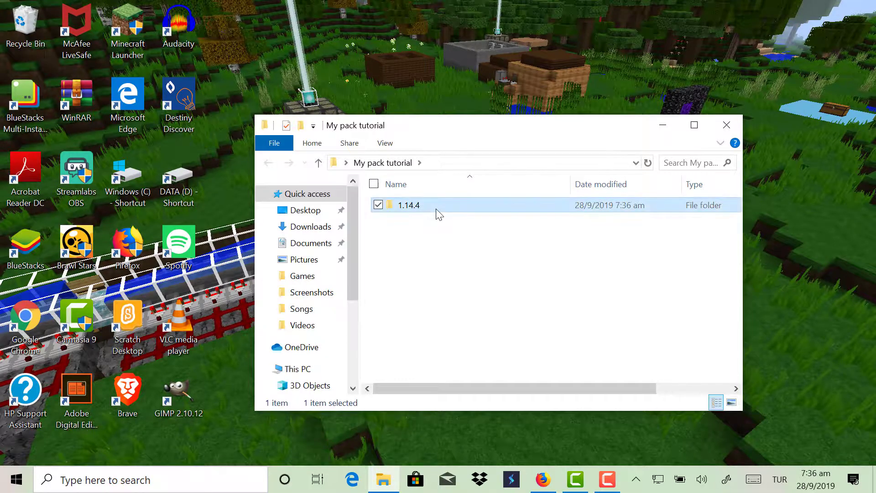
{"action": "scroll", "coordinate": [525, 315], "scroll_direction": "down", "scroll_amount": 9}
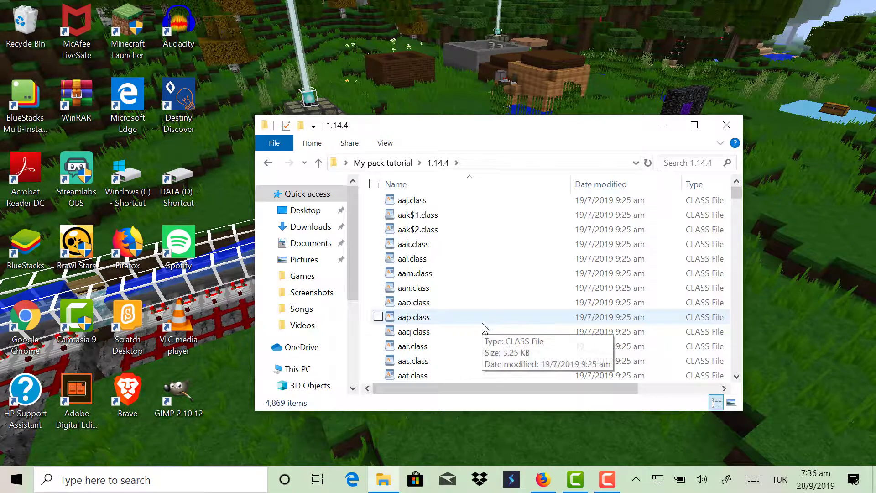
{"action": "scroll", "coordinate": [463, 330], "scroll_direction": "down", "scroll_amount": 6}
{"action": "scroll", "coordinate": [459, 326], "scroll_direction": "up", "scroll_amount": 9}
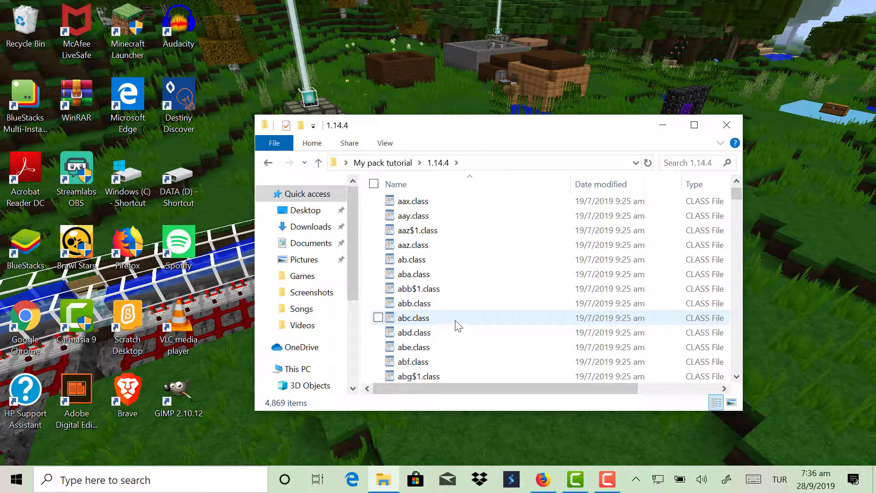
{"action": "scroll", "coordinate": [455, 320], "scroll_direction": "up", "scroll_amount": 6}
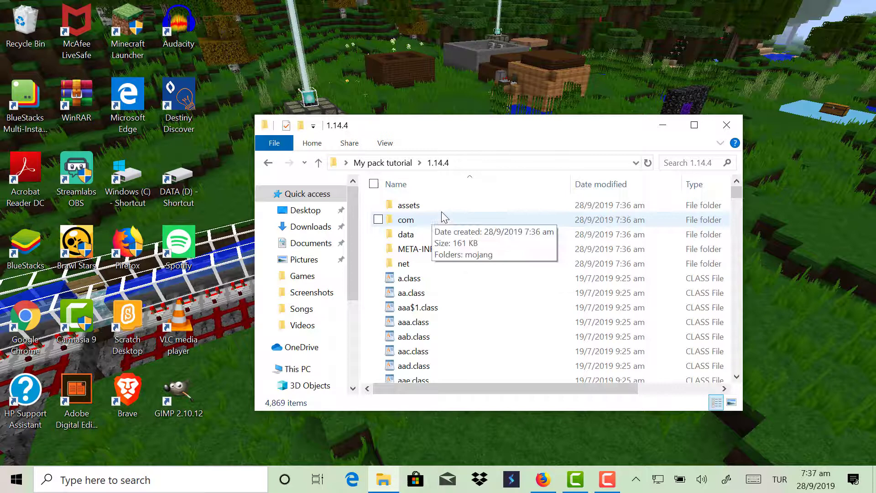
{"action": "key", "text": "ctrl+a"}
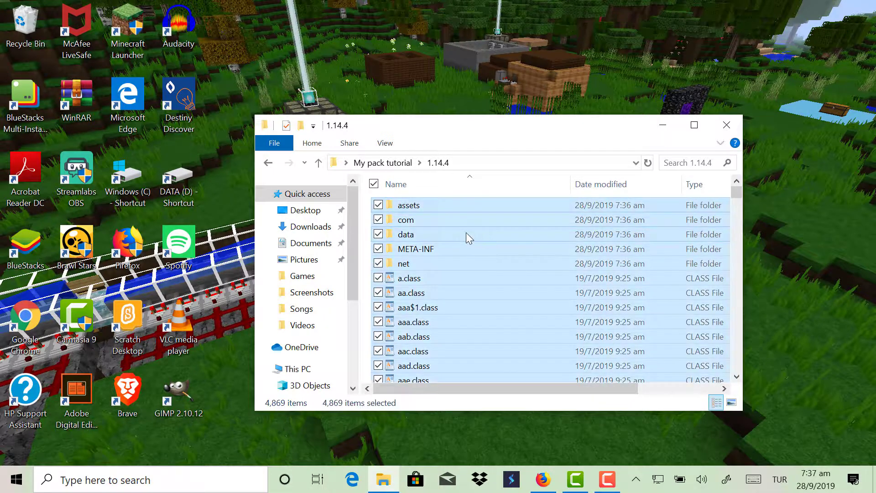
{"action": "left_click", "coordinate": [379, 206]}
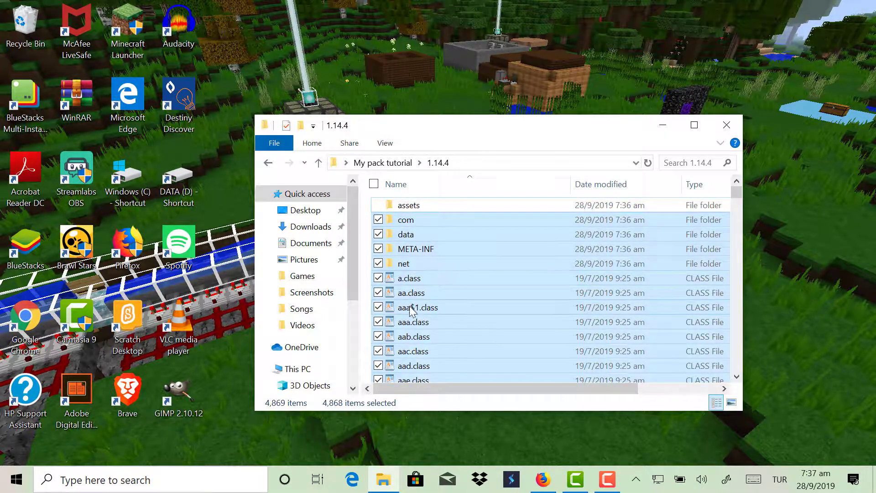
{"action": "scroll", "coordinate": [411, 315], "scroll_direction": "down", "scroll_amount": 2}
{"action": "scroll", "coordinate": [402, 274], "scroll_direction": "up", "scroll_amount": 2}
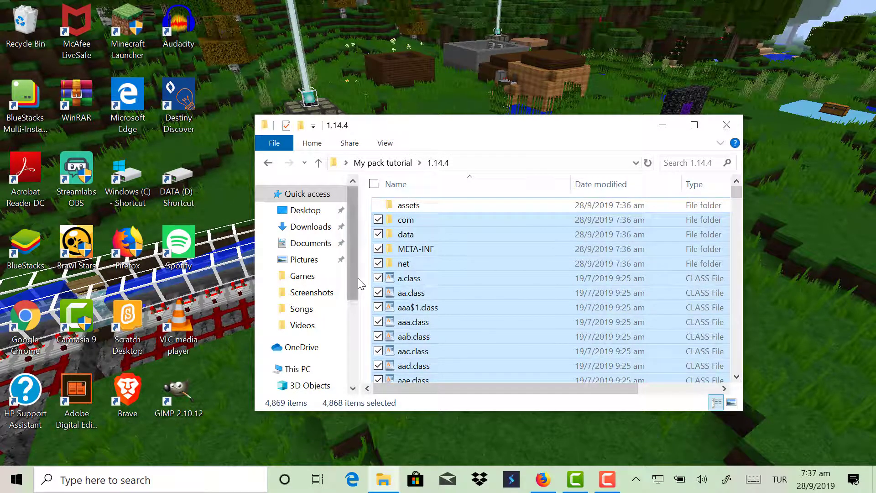
- Reopen 1.14.4 and delete all 8,183 items other than assets
{"action": "key", "text": "BackSpace"}
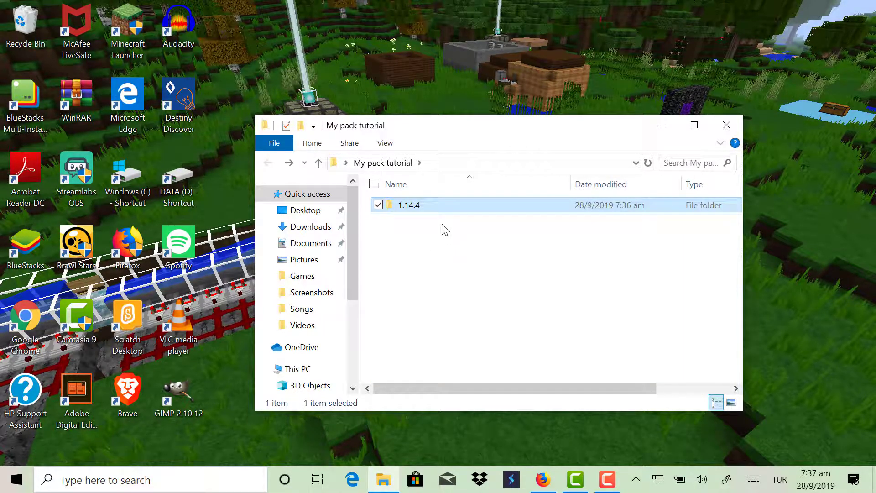
{"action": "left_click", "coordinate": [434, 204]}
{"action": "double_click", "coordinate": [454, 204]}
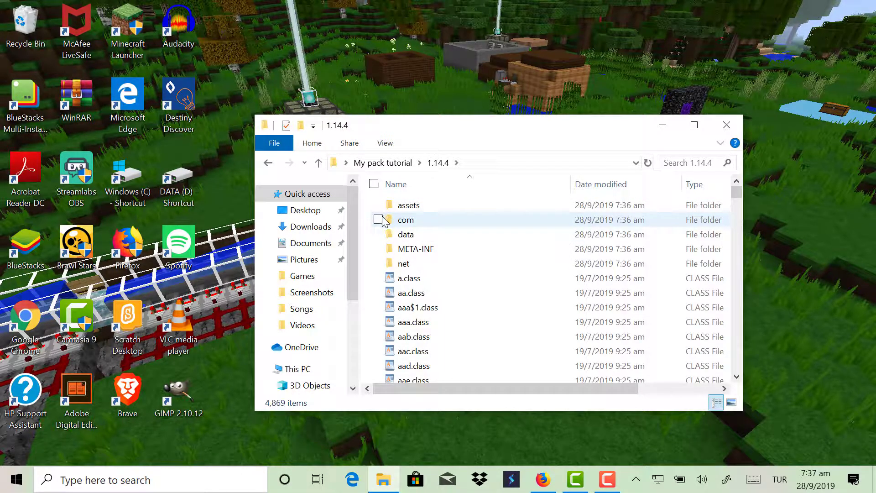
{"action": "key", "text": "ctrl+a"}
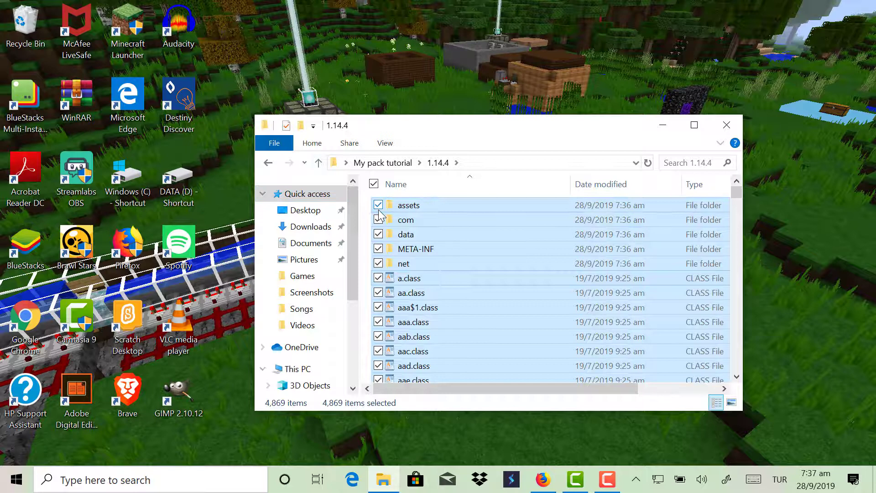
{"action": "left_click", "coordinate": [378, 206]}
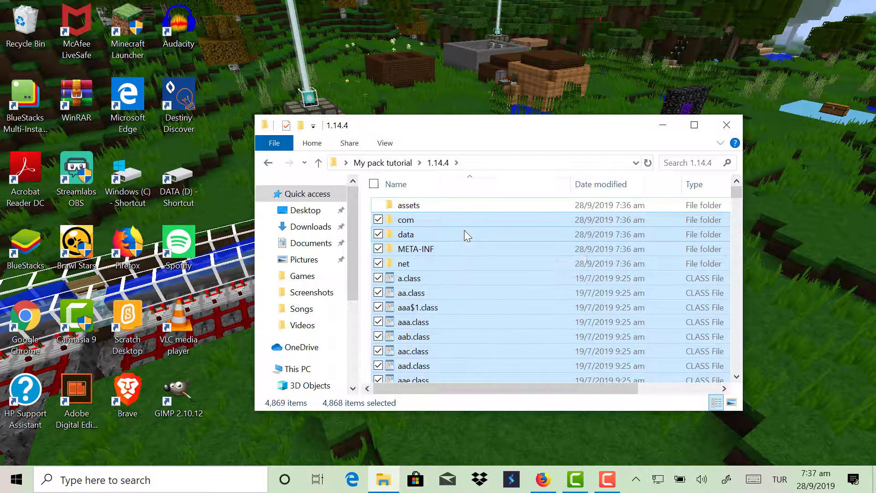
{"action": "key", "text": "Delete"}
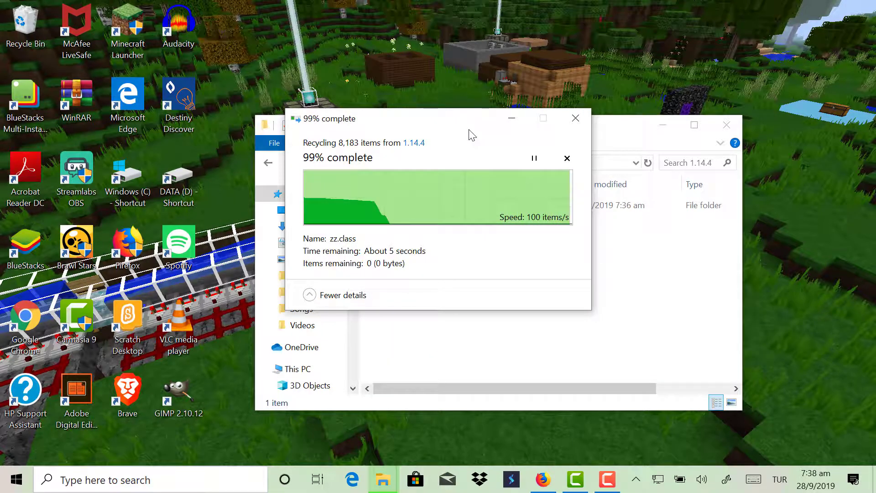
{"action": "left_click_drag", "start_coordinate": [461, 127], "coordinate": [485, 156]}
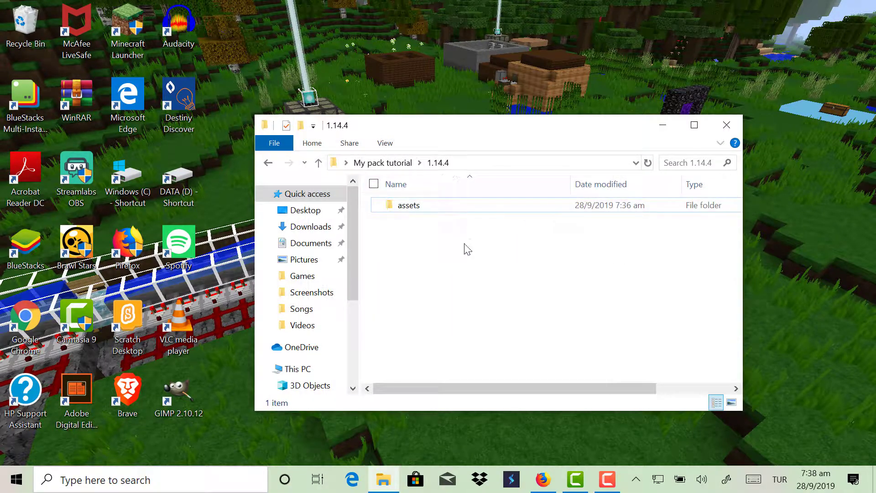
- Create New Text Document.txt beside assets in the 1.14.4 folder
{"action": "left_click", "coordinate": [388, 162]}
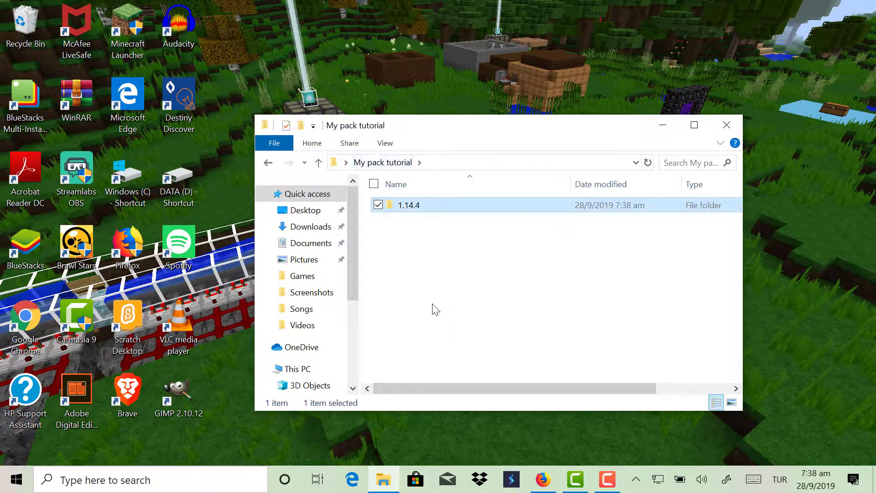
{"action": "double_click", "coordinate": [420, 210]}
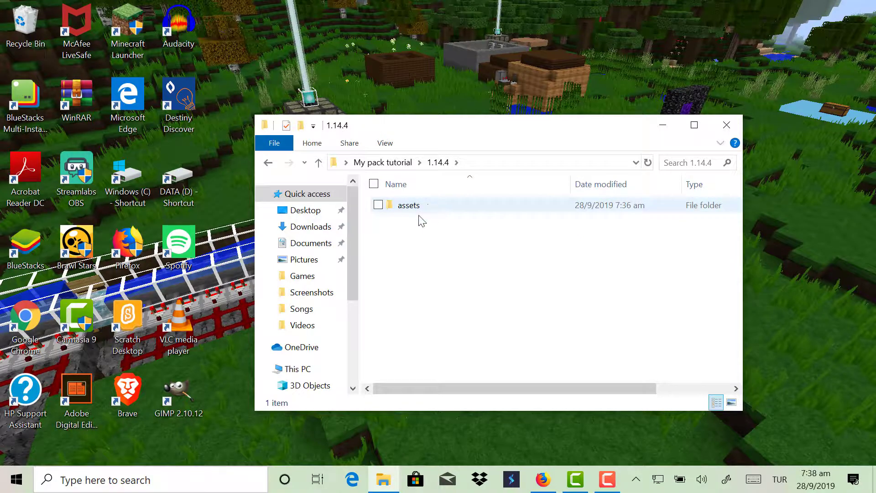
{"action": "right_click", "coordinate": [410, 249]}
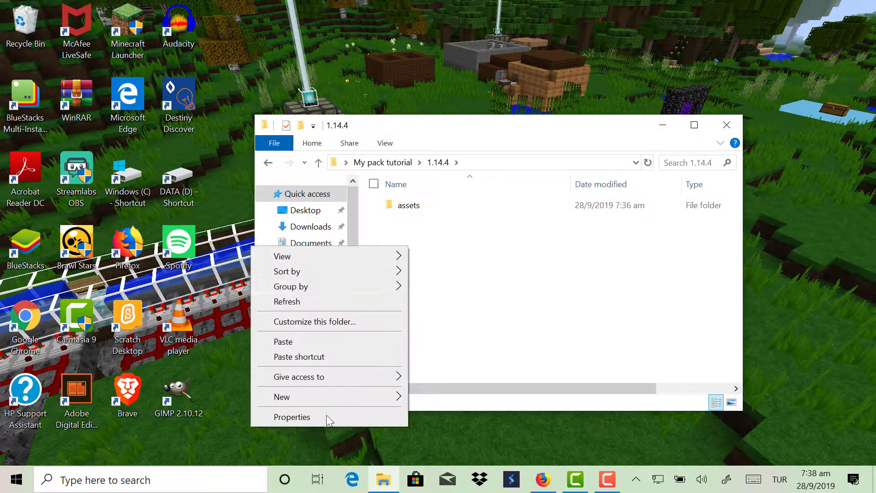
{"action": "mouse_move", "coordinate": [309, 397]}
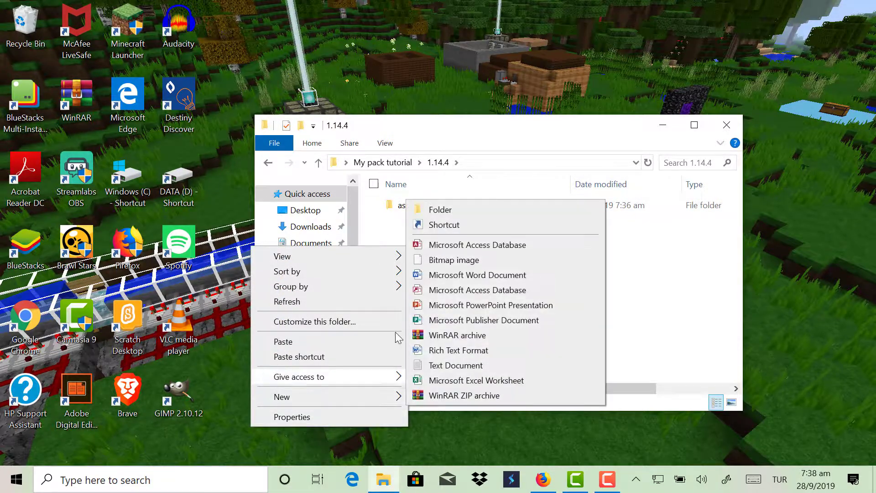
{"action": "left_click", "coordinate": [470, 366]}
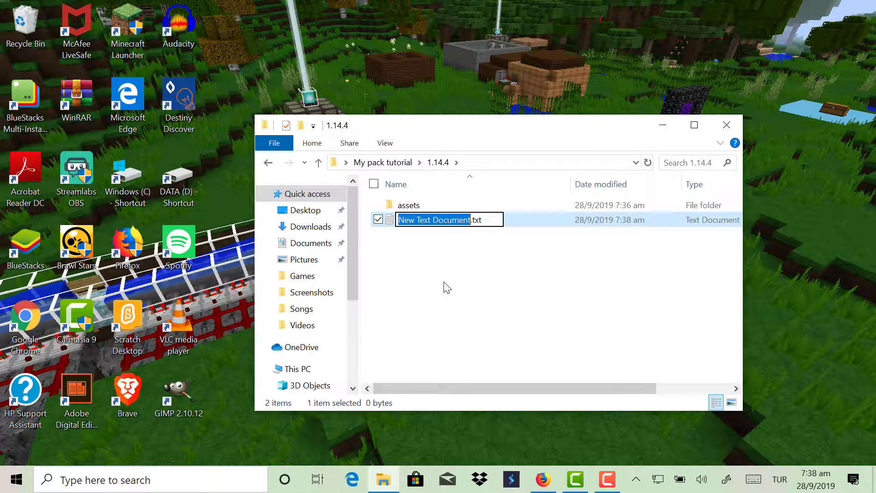
{"action": "left_click", "coordinate": [488, 283]}
- Open New Text Document.txt in Notepad
{"action": "double_click", "coordinate": [480, 223]}
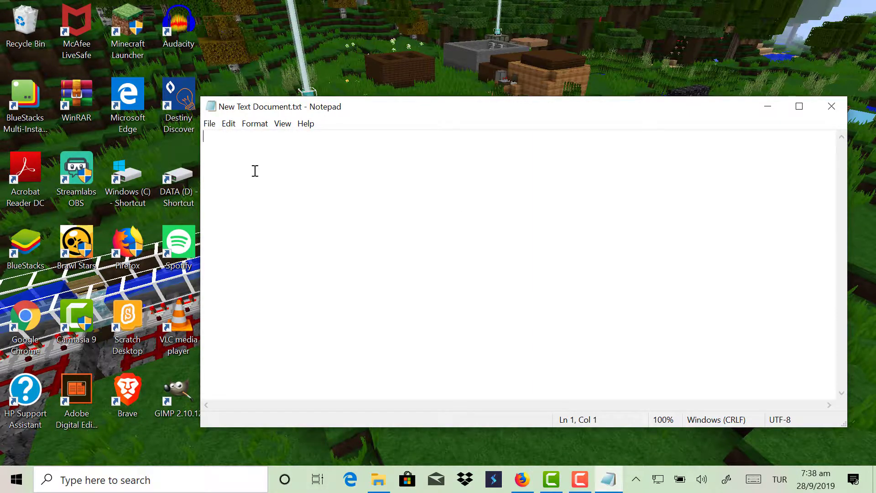
{"action": "left_click", "coordinate": [767, 115]}
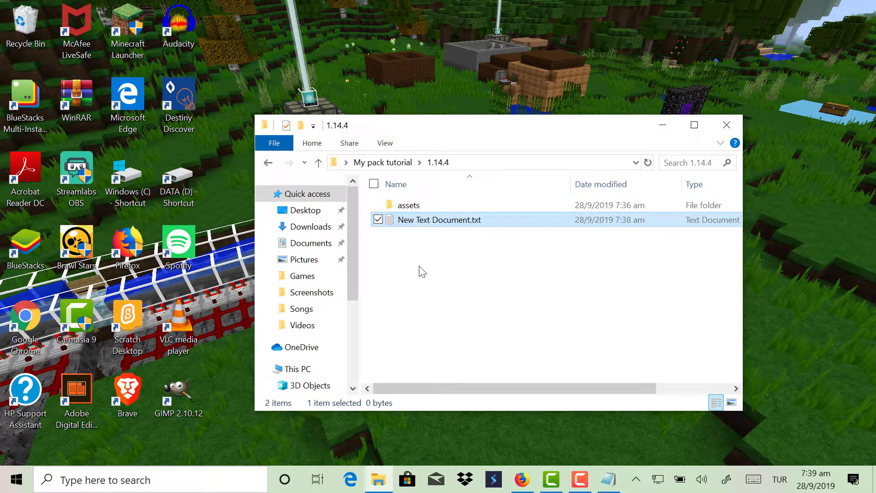
{"action": "left_click", "coordinate": [470, 290]}
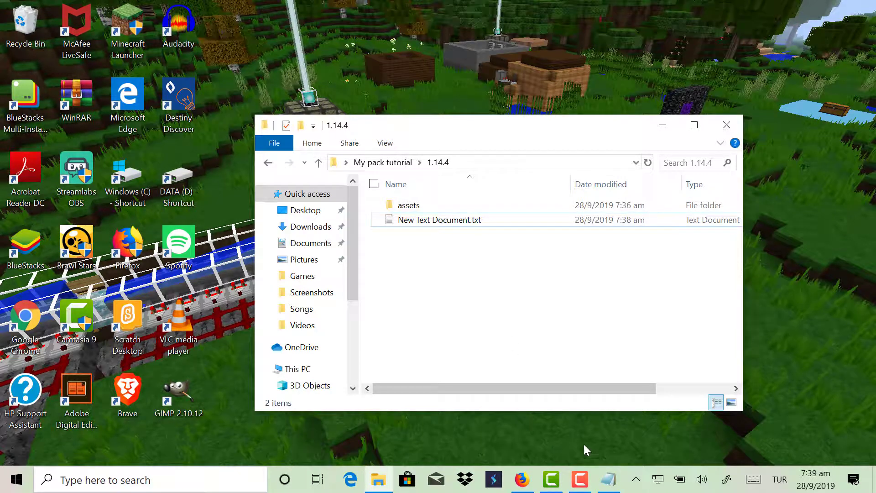
{"action": "left_click", "coordinate": [609, 479]}
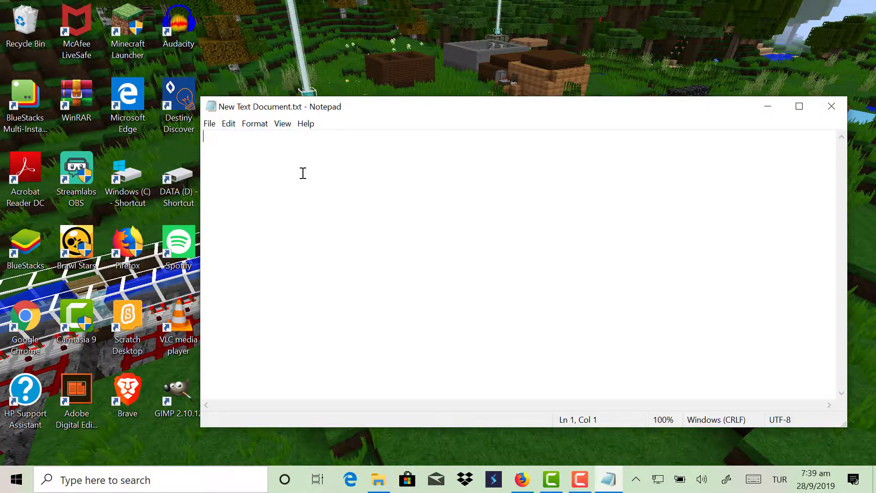
- Paste the resource pack JSON into the file and change pack_format from 3 to 4
{"action": "left_click", "coordinate": [831, 106]}
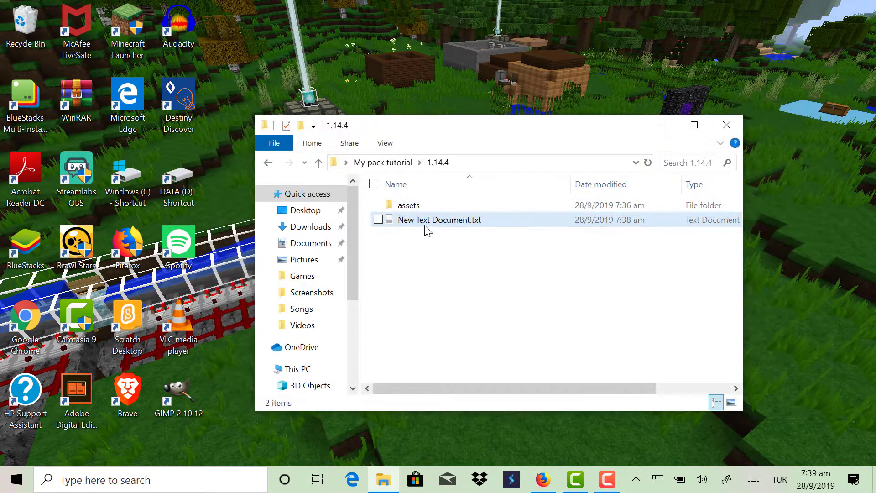
{"action": "double_click", "coordinate": [425, 227]}
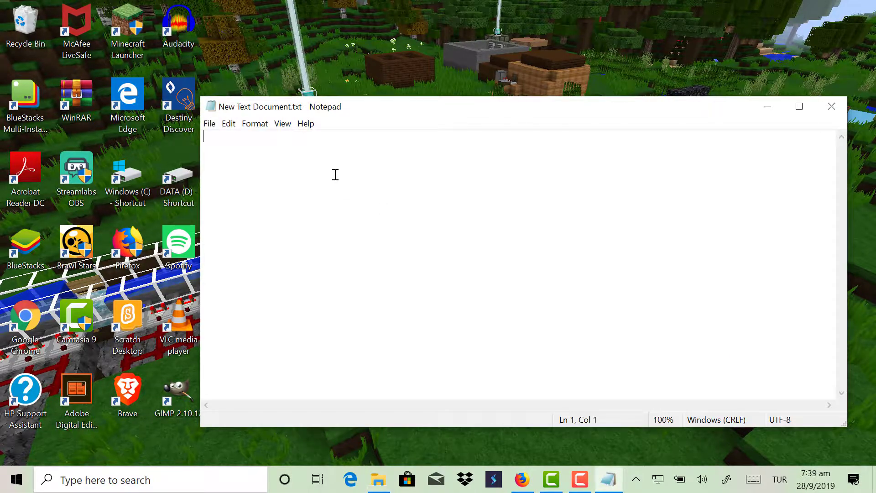
{"action": "type", "text": "{    \"pack\":{       \"pack_format\":3,       \"description\":\"My Resource Pack\"    } }"}
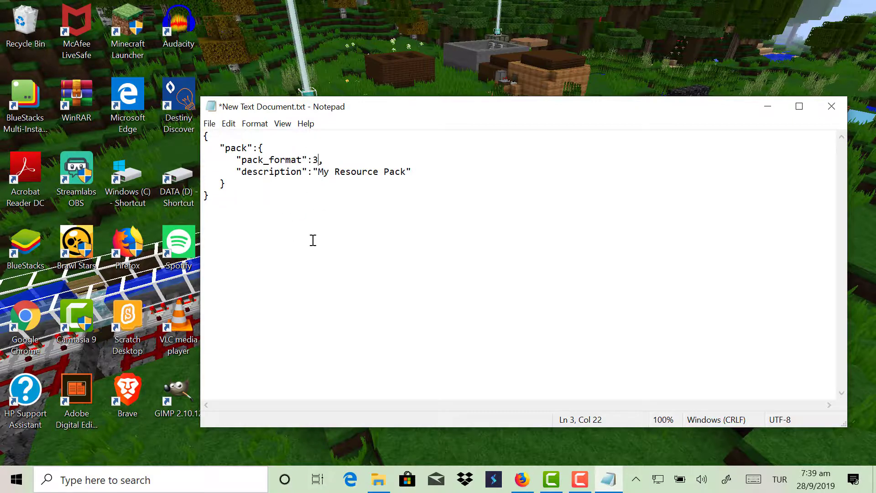
{"action": "left_click", "coordinate": [768, 106]}
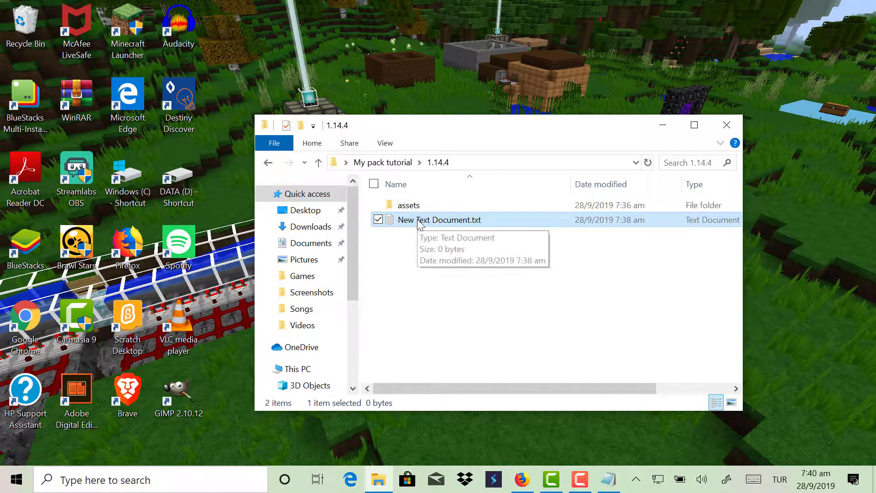
{"action": "left_click", "coordinate": [608, 479]}
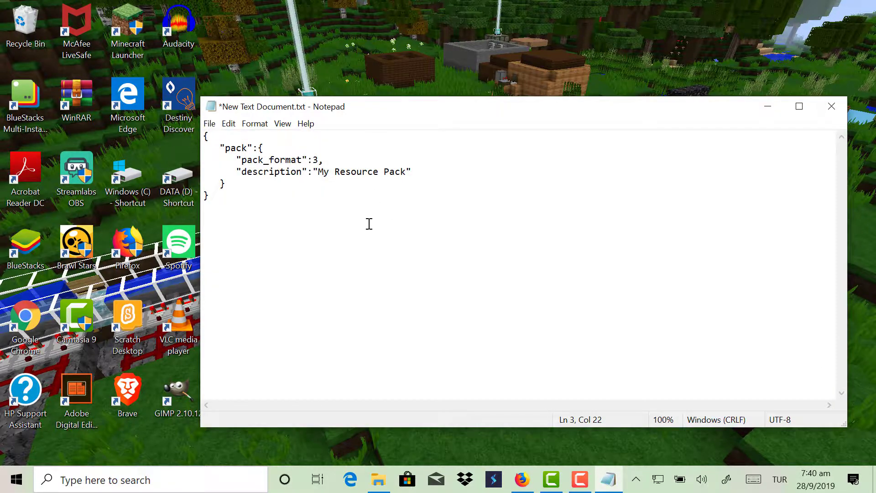
{"action": "type", "text": "4"}
- Replace the description 'My Resource Pack' with 'My first pack', then save and close Notepad
{"action": "left_click_drag", "start_coordinate": [405, 172], "coordinate": [319, 172]}
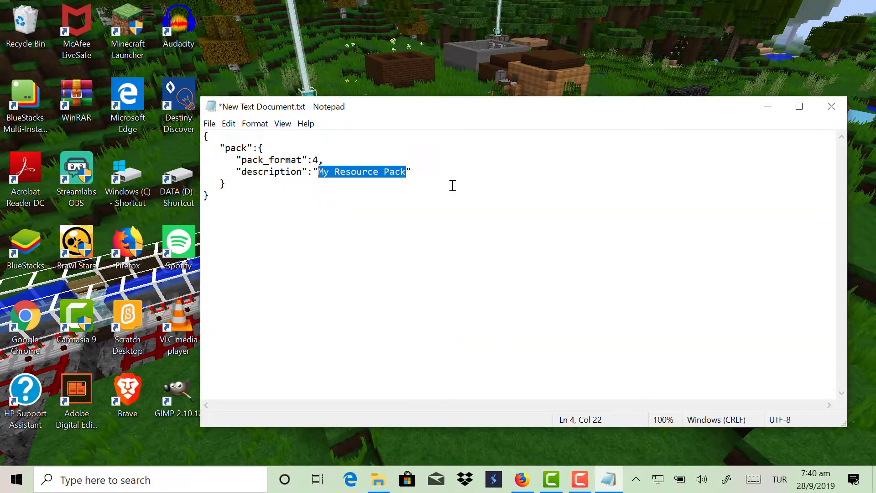
{"action": "key", "text": "BackSpace"}
{"action": "type", "text": "M"}
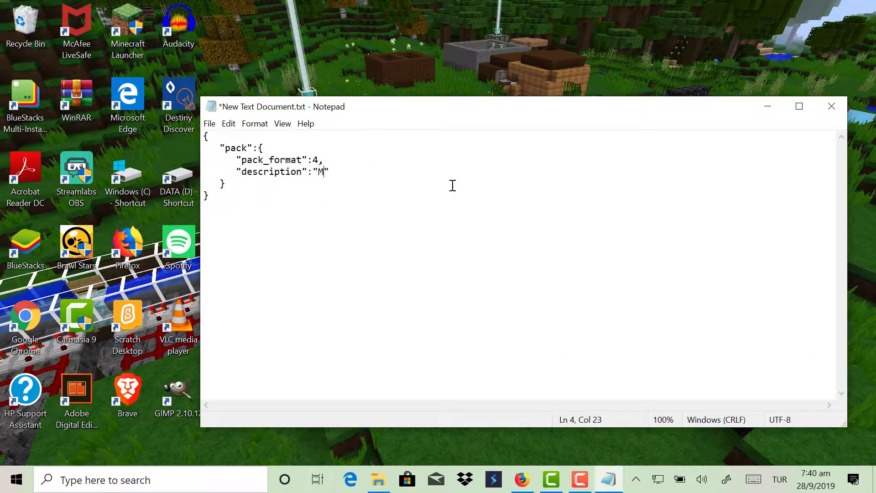
{"action": "type", "text": "y fırst pack"}
{"action": "key", "text": "BackSpace"}
{"action": "type", "text": "i"}
{"action": "left_click", "coordinate": [430, 172]}
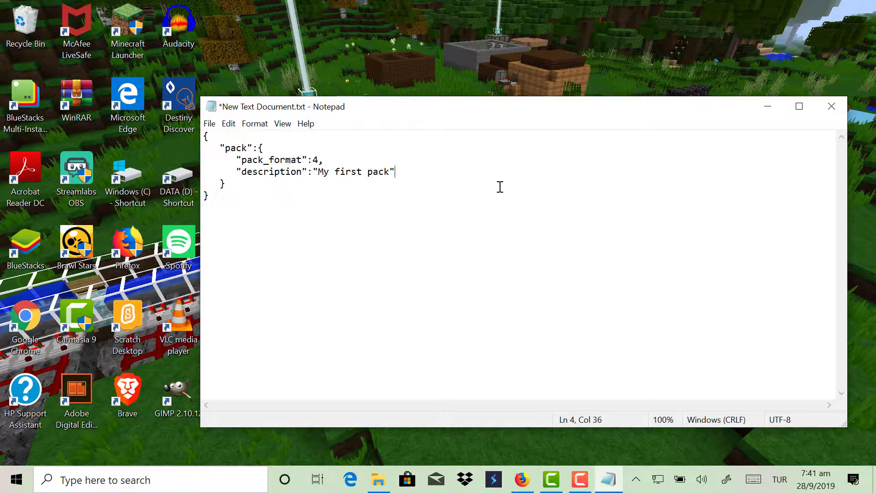
{"action": "key", "text": "ctrl+s"}
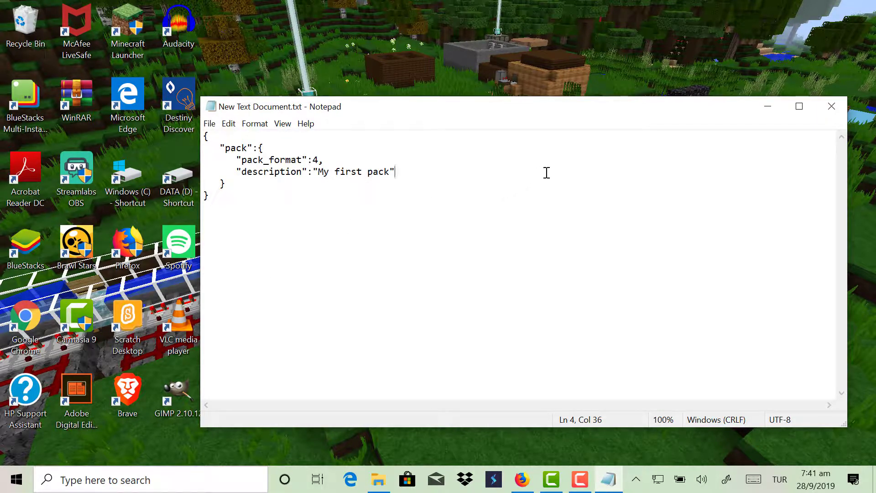
{"action": "left_click", "coordinate": [832, 106]}
- Rename New Text Document.txt to pack.mcmeta and accept the extension change
{"action": "right_click", "coordinate": [494, 226]}
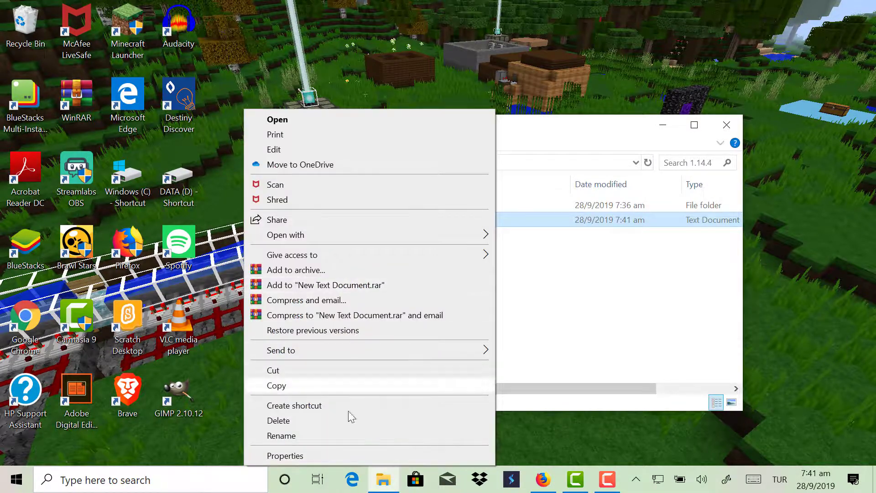
{"action": "left_click", "coordinate": [348, 439]}
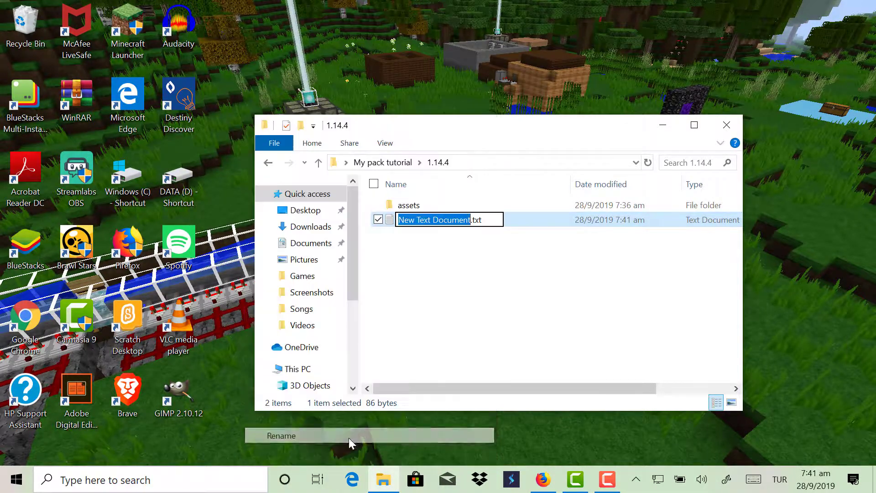
{"action": "left_click", "coordinate": [493, 219]}
{"action": "key", "text": "ctrl+a"}
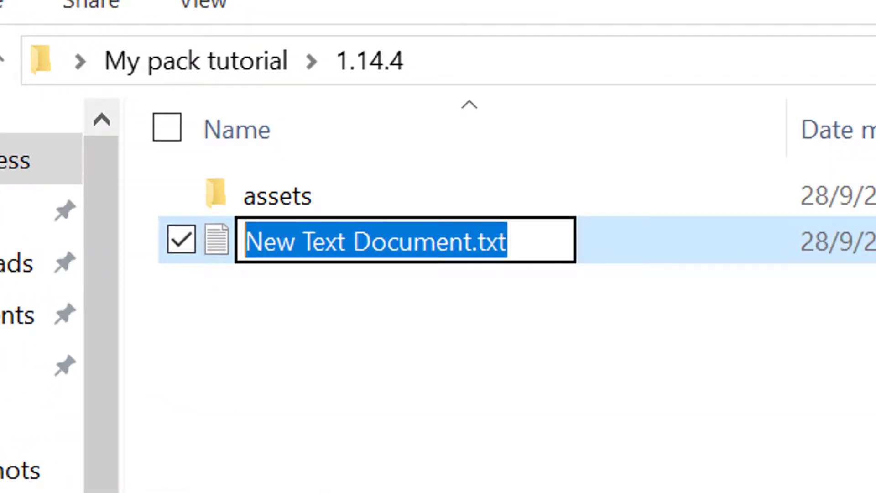
{"action": "type", "text": "pack"}
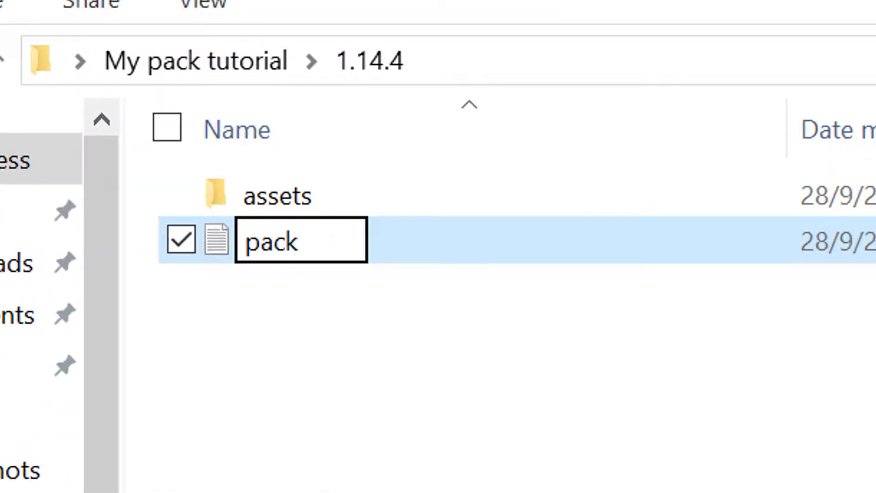
{"action": "type", "text": ".mdmets"}
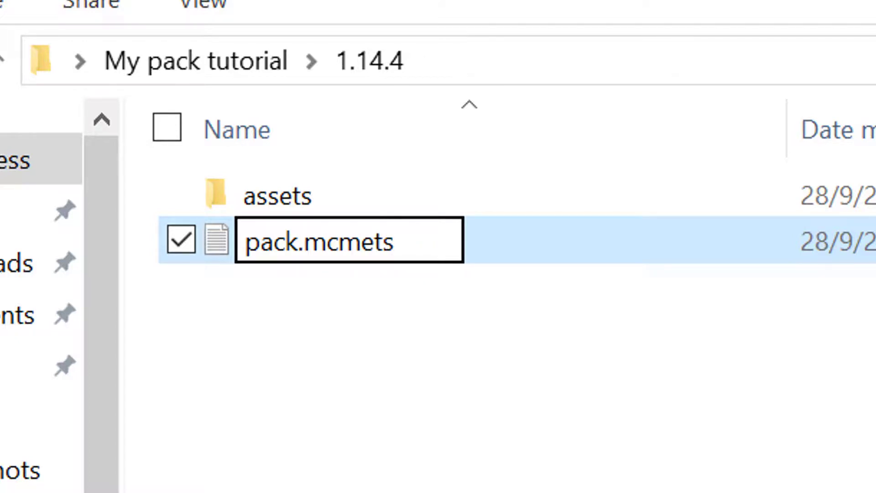
{"action": "key", "text": "BackSpace"}
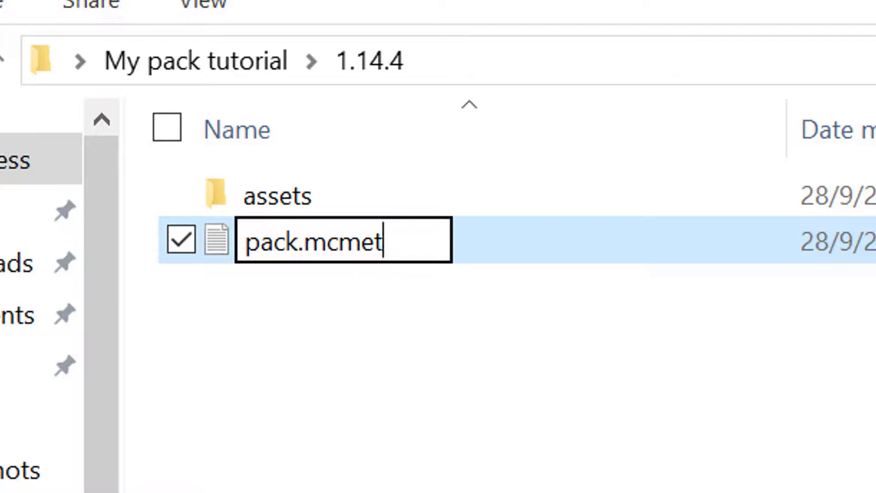
{"action": "type", "text": "a"}
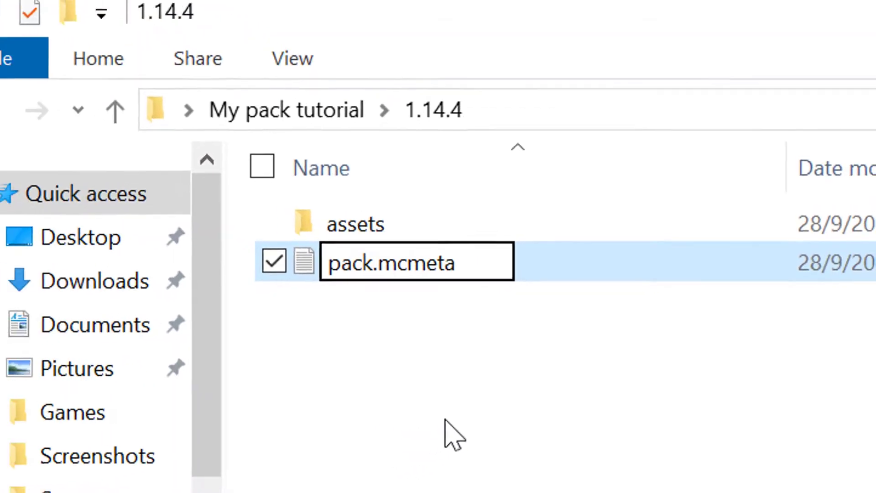
{"action": "key", "text": "Return"}
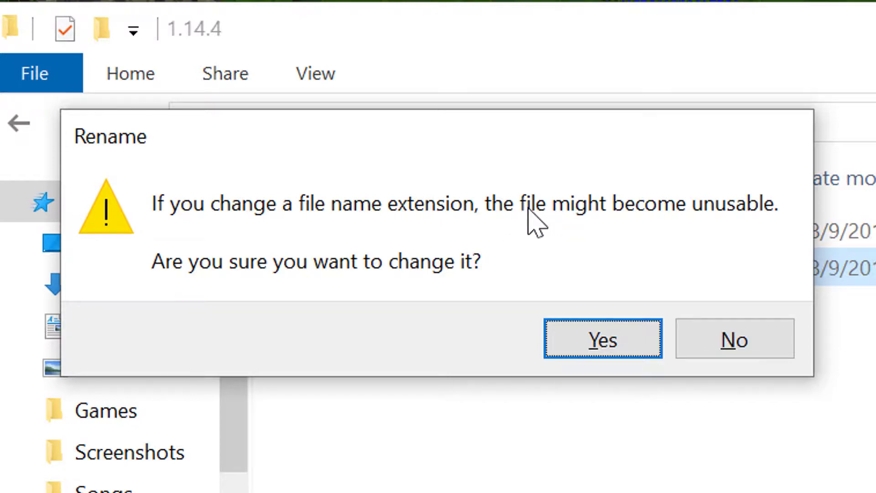
{"action": "left_click", "coordinate": [581, 347]}
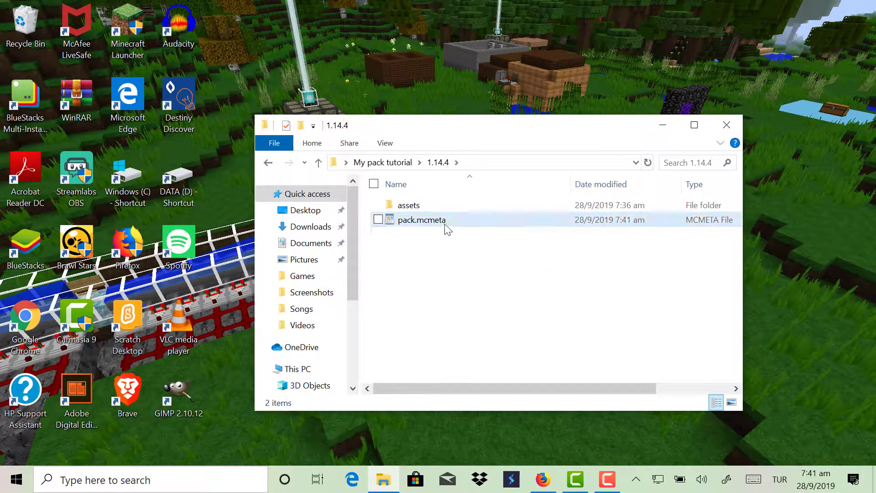
- Close the WordPad window that opened for pack.mcmeta
{"action": "left_click", "coordinate": [438, 220]}
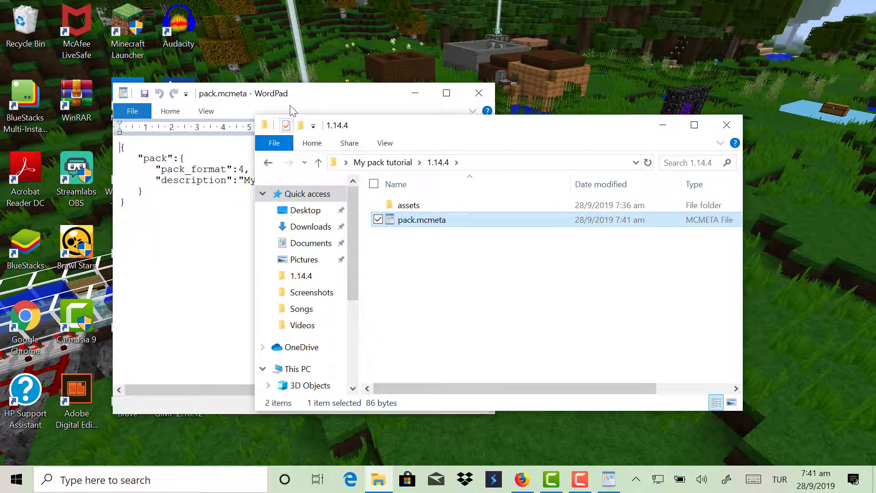
{"action": "left_click_drag", "start_coordinate": [312, 95], "coordinate": [278, 121]}
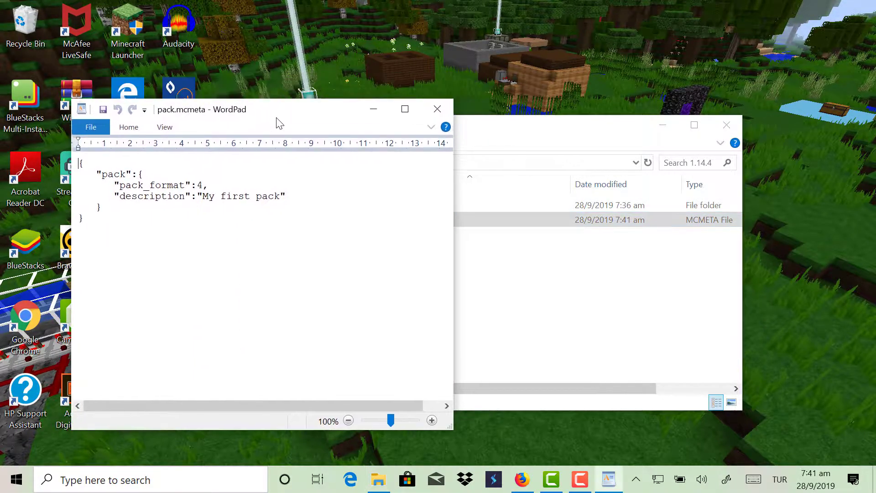
{"action": "left_click", "coordinate": [436, 117]}
{"action": "left_click", "coordinate": [492, 288]}
- Go from the 1.14.4 folder into assets\minecraft, showing blockstates, models and textures
{"action": "right_click", "coordinate": [427, 250]}
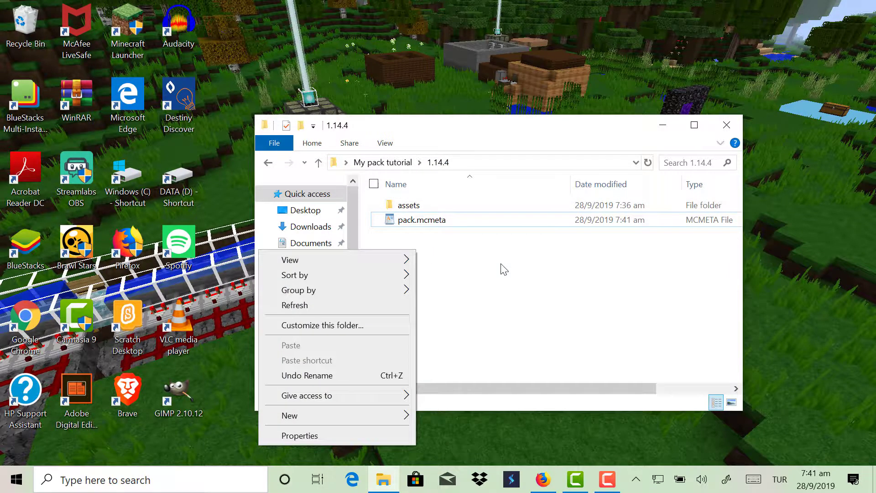
{"action": "left_click", "coordinate": [415, 205]}
{"action": "double_click", "coordinate": [414, 205]}
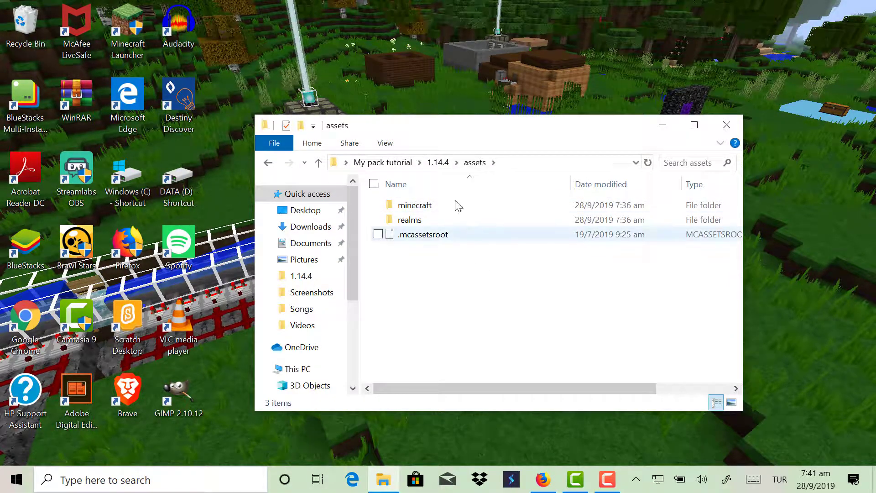
{"action": "left_click", "coordinate": [445, 165]}
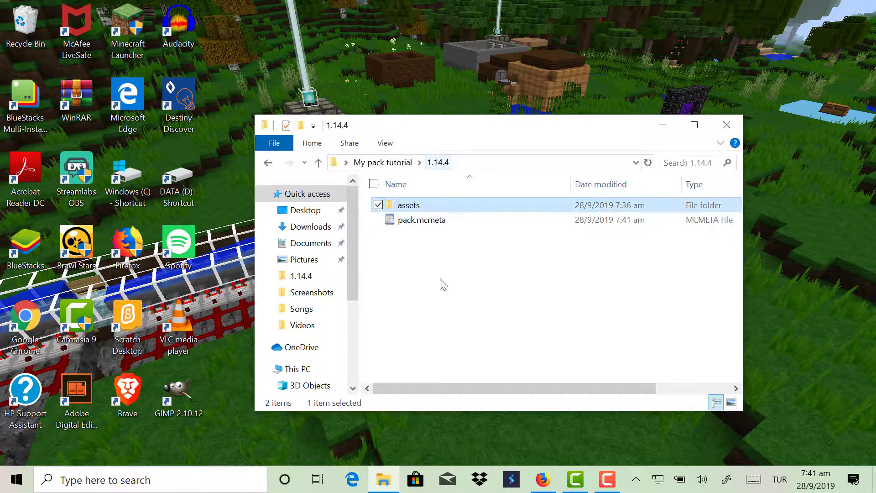
{"action": "left_click", "coordinate": [440, 284]}
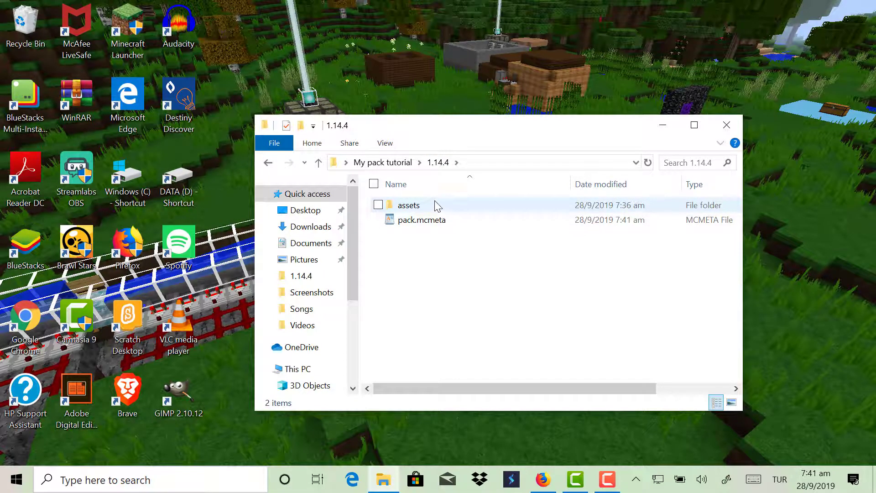
{"action": "double_click", "coordinate": [419, 204]}
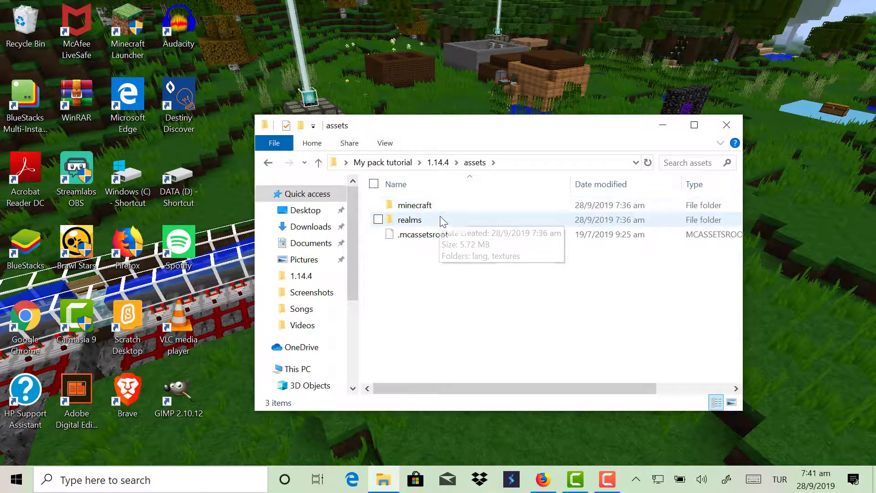
{"action": "double_click", "coordinate": [445, 207]}
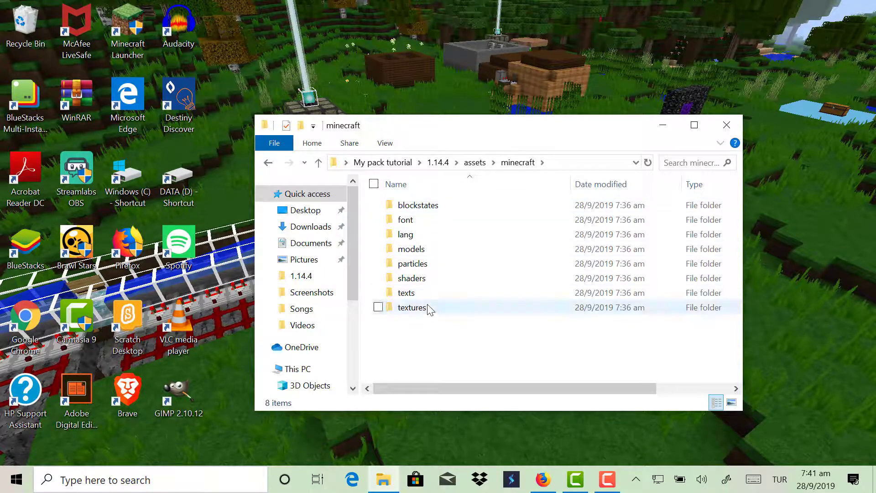
{"action": "double_click", "coordinate": [443, 249]}
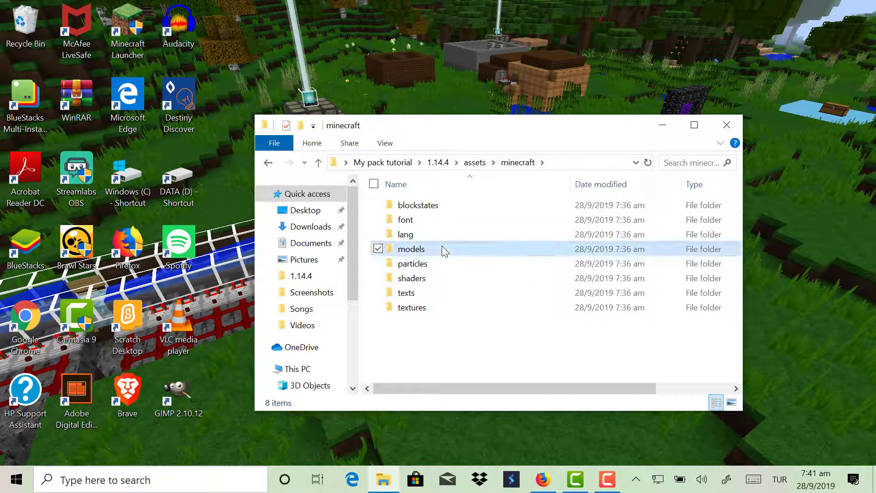
{"action": "double_click", "coordinate": [441, 212]}
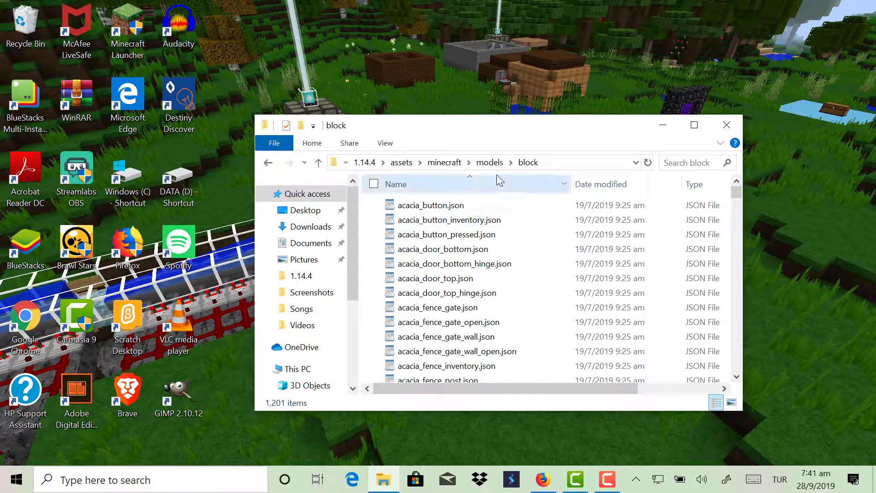
{"action": "left_click", "coordinate": [444, 163]}
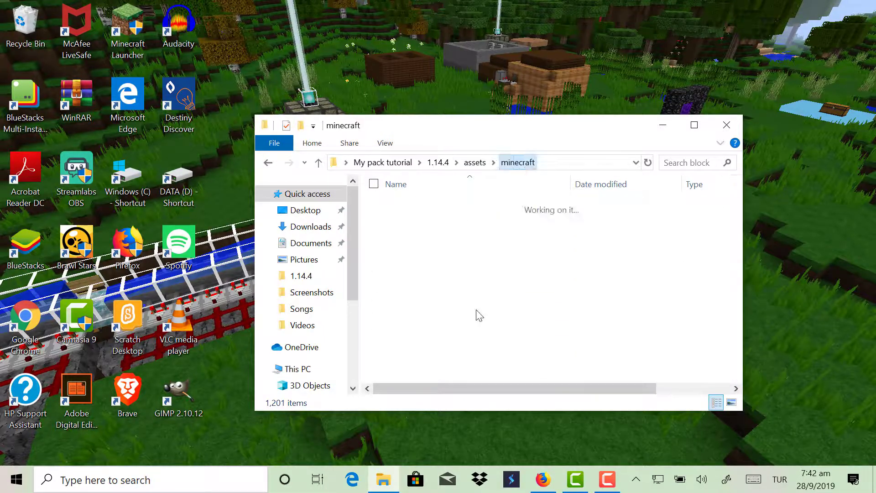
{"action": "left_click", "coordinate": [427, 324]}
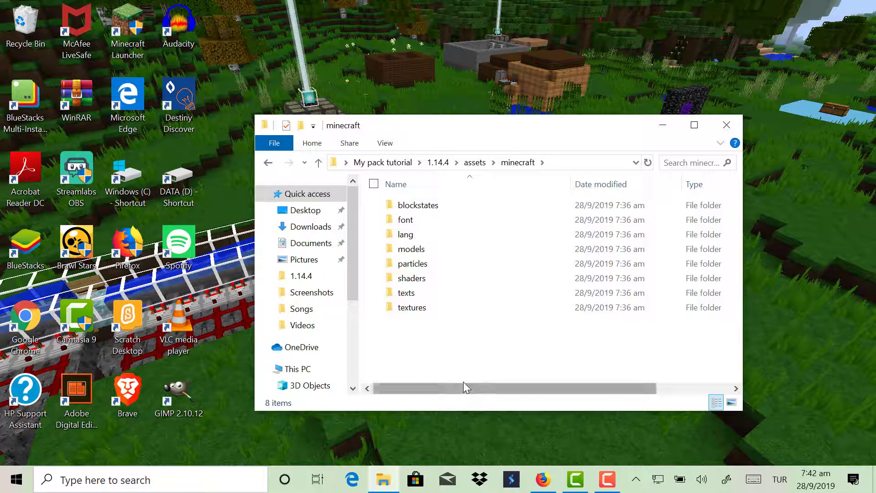
- Open the textures folder and then its block subfolder
{"action": "double_click", "coordinate": [432, 306]}
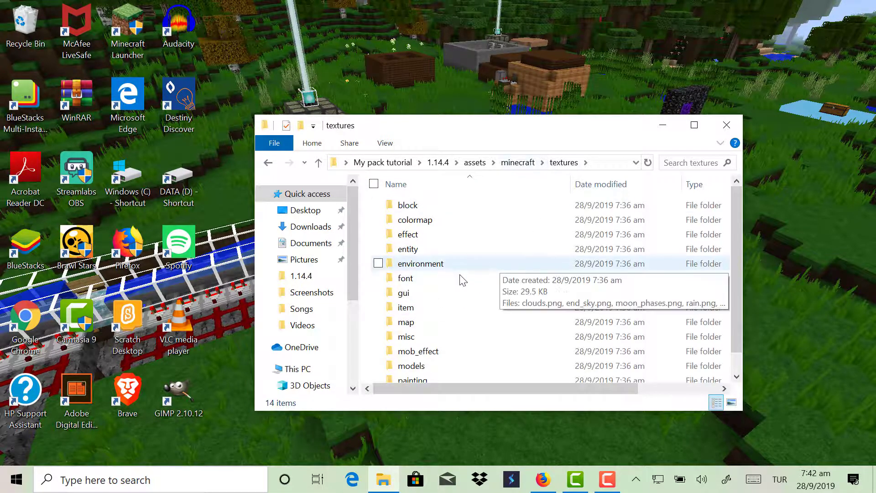
{"action": "double_click", "coordinate": [433, 205]}
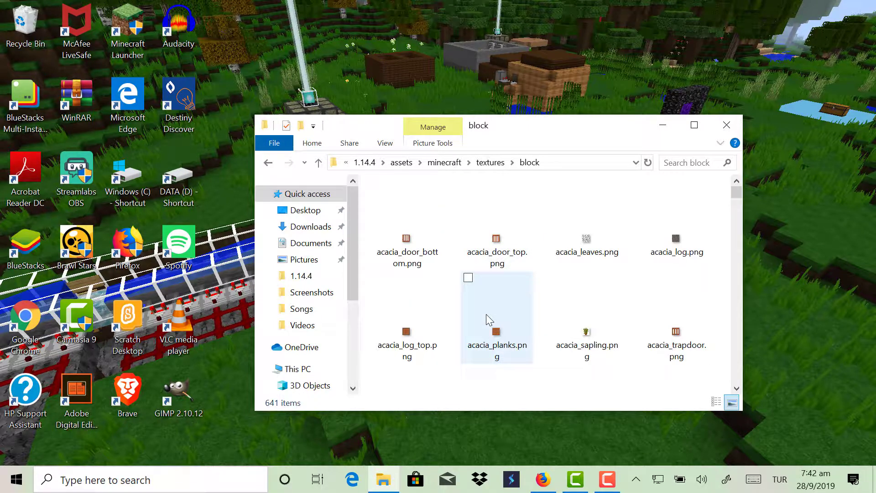
{"action": "scroll", "coordinate": [487, 315], "scroll_direction": "down", "scroll_amount": 2}
{"action": "scroll", "coordinate": [486, 314], "scroll_direction": "down", "scroll_amount": 10}
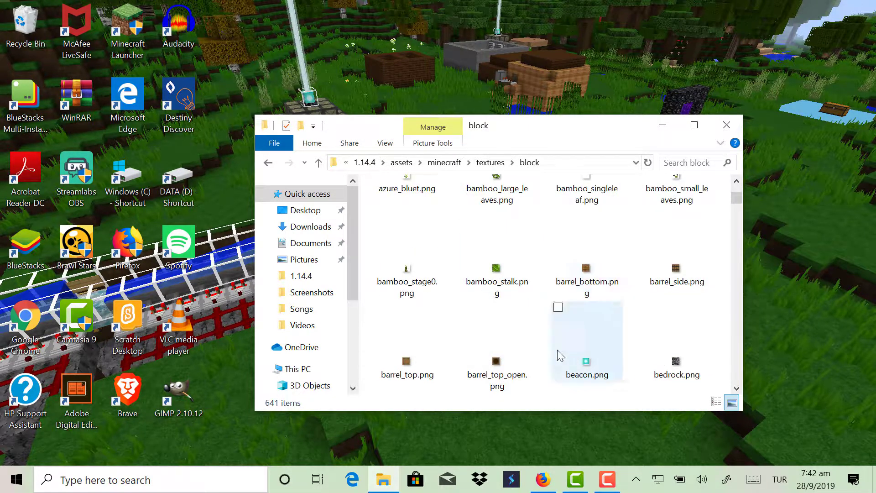
{"action": "scroll", "coordinate": [588, 320], "scroll_direction": "down", "scroll_amount": 6}
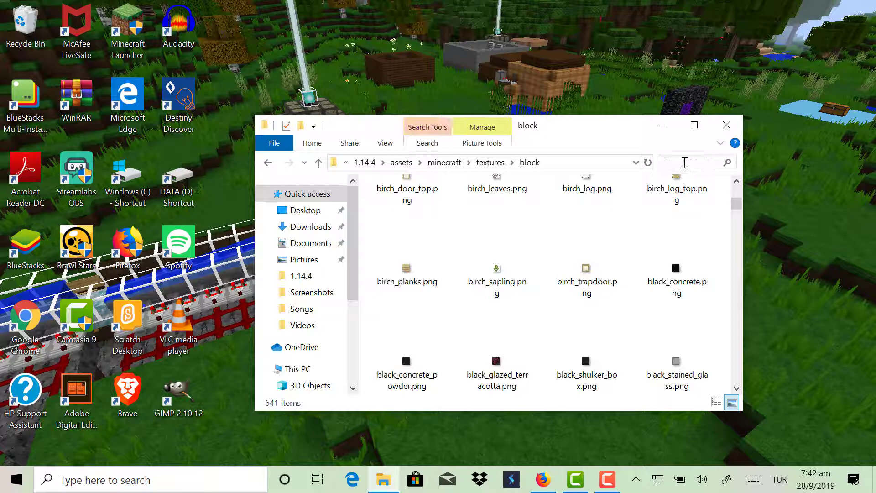
- Search the block folder for 'dirt' to list coarse_dirt.png and dirt.png
{"action": "type", "text": "dirt"}
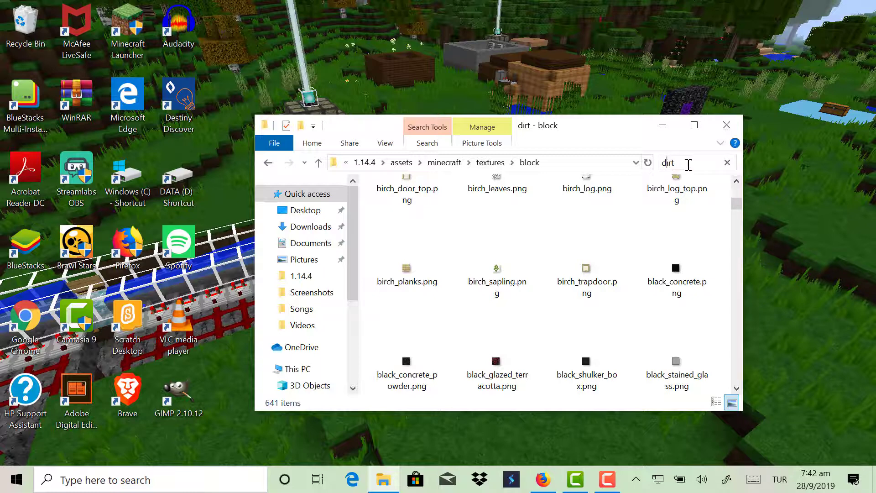
{"action": "key", "text": "Delete"}
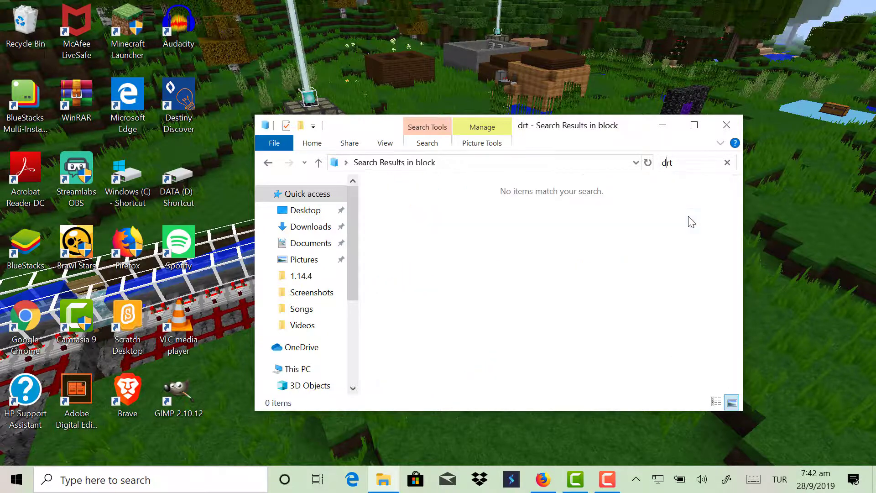
{"action": "type", "text": "i"}
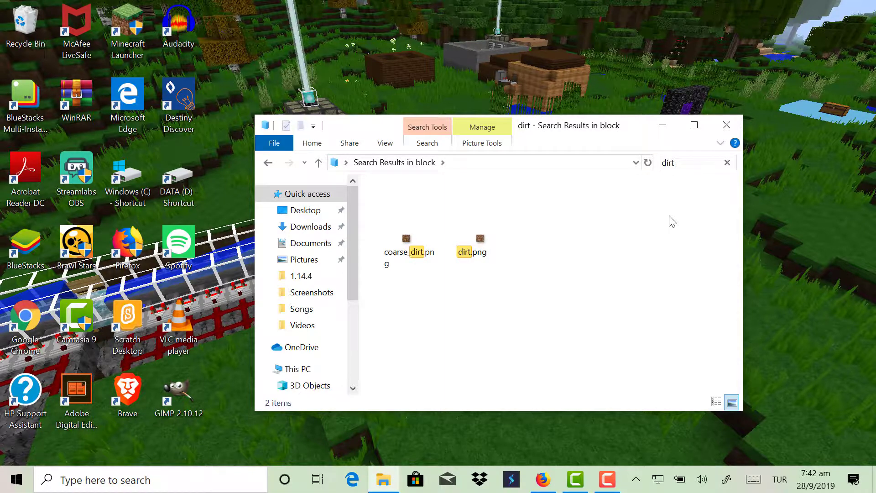
- Try opening dirt.png directly and via Open with, dismissing the registry errors
{"action": "double_click", "coordinate": [483, 252]}
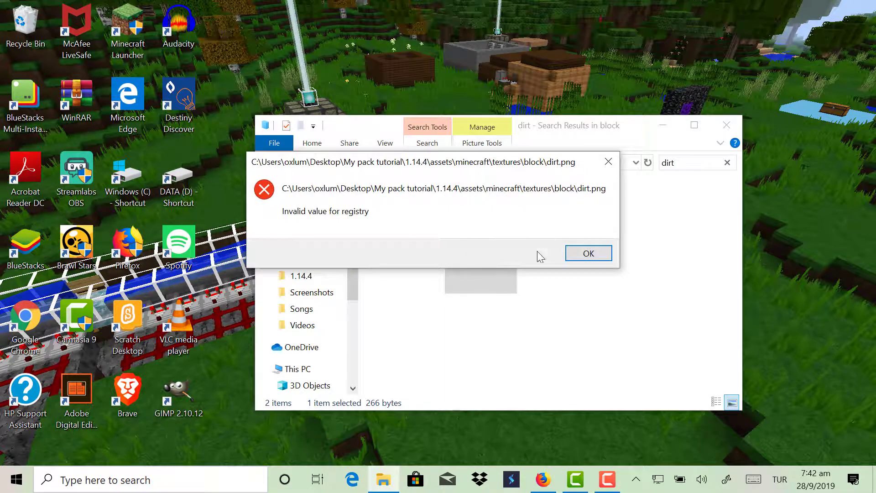
{"action": "left_click", "coordinate": [592, 254]}
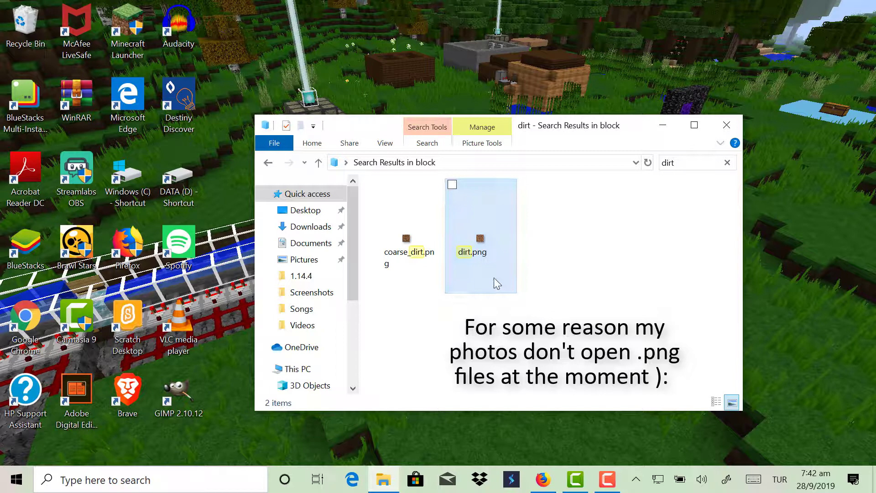
{"action": "right_click", "coordinate": [474, 253]}
{"action": "mouse_move", "coordinate": [341, 244]}
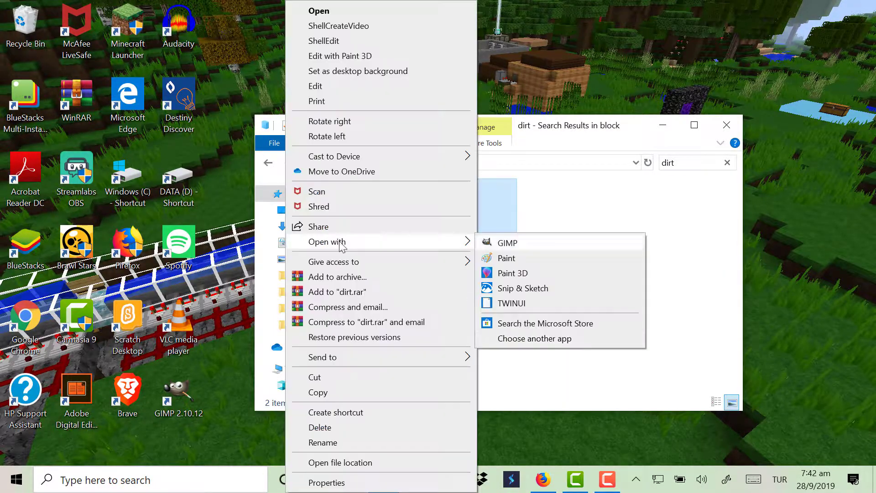
{"action": "left_click", "coordinate": [535, 338]}
{"action": "left_click", "coordinate": [482, 452]}
{"action": "left_click", "coordinate": [589, 253]}
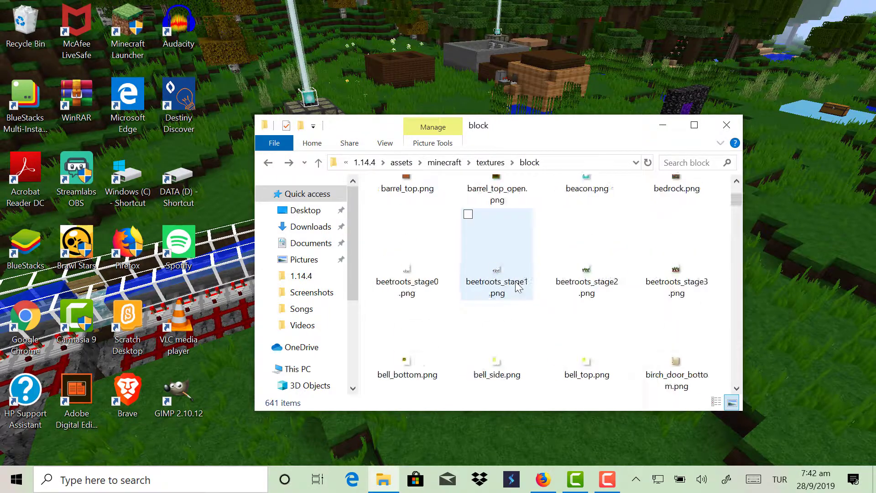
- Retry dirt.png, dismiss the registry error, and go up to the assets folder
{"action": "scroll", "coordinate": [518, 286], "scroll_direction": "down", "scroll_amount": 15}
{"action": "double_click", "coordinate": [496, 347]}
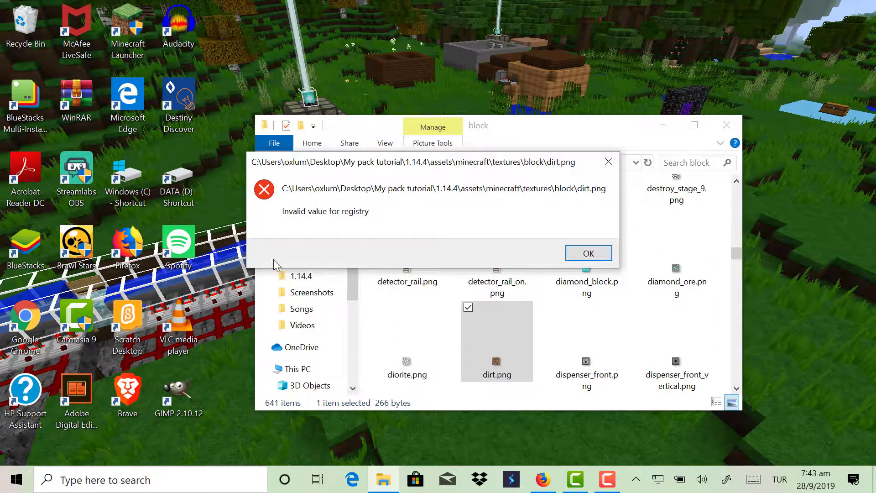
{"action": "key", "text": "Return"}
{"action": "key", "text": "alt+Up"}
{"action": "key", "text": "alt+Up"}
{"action": "key", "text": "alt+Up"}
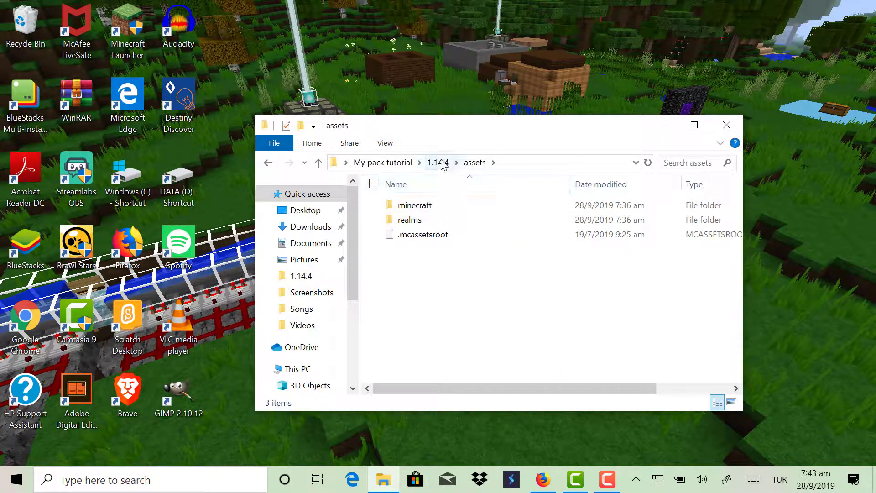
- Delete pack.mcmeta from the 1.14.4 folder and refresh, leaving only assets
{"action": "left_click", "coordinate": [437, 163]}
{"action": "left_click", "coordinate": [454, 221]}
{"action": "right_click", "coordinate": [453, 221]}
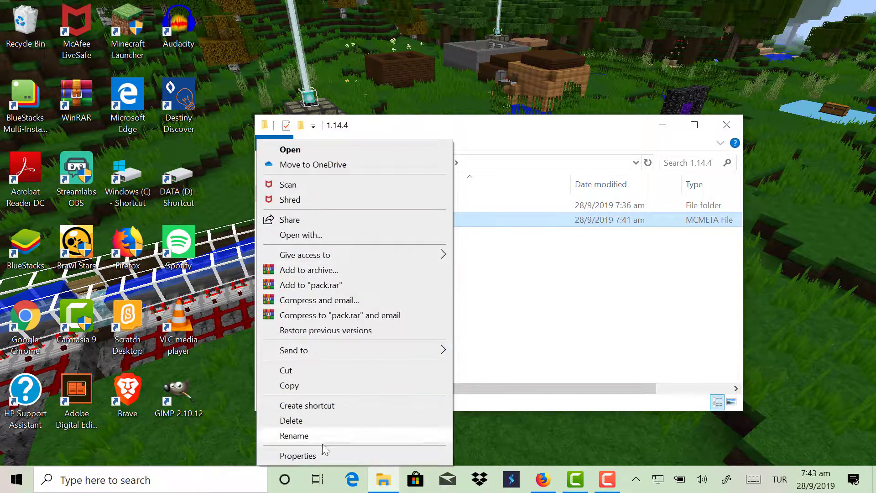
{"action": "left_click", "coordinate": [302, 422]}
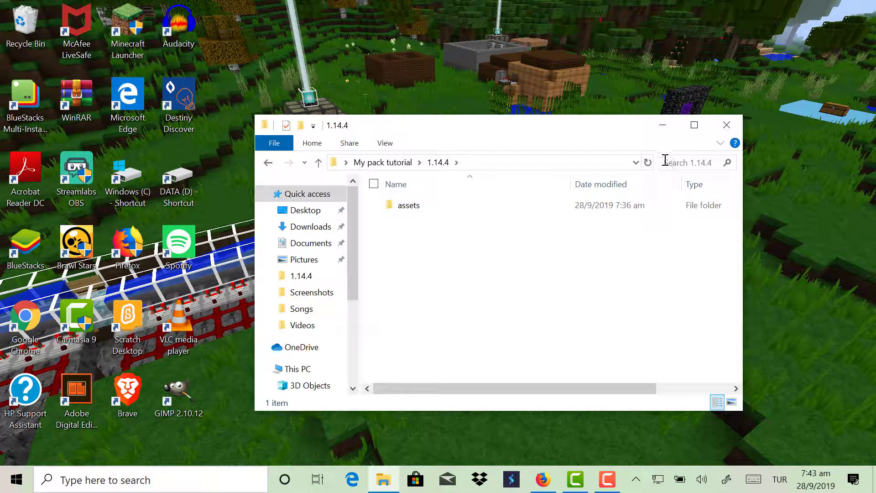
{"action": "left_click", "coordinate": [648, 163]}
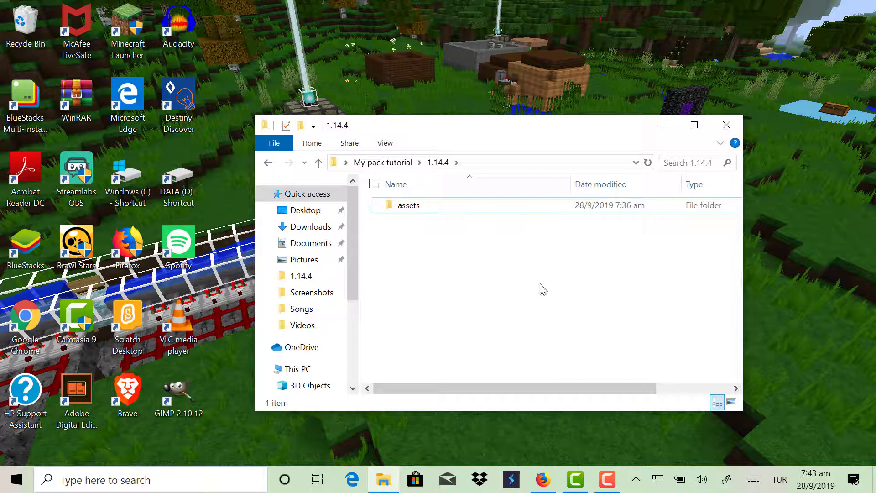
- Navigate into assets > minecraft > textures > block
{"action": "double_click", "coordinate": [528, 208]}
{"action": "double_click", "coordinate": [477, 208]}
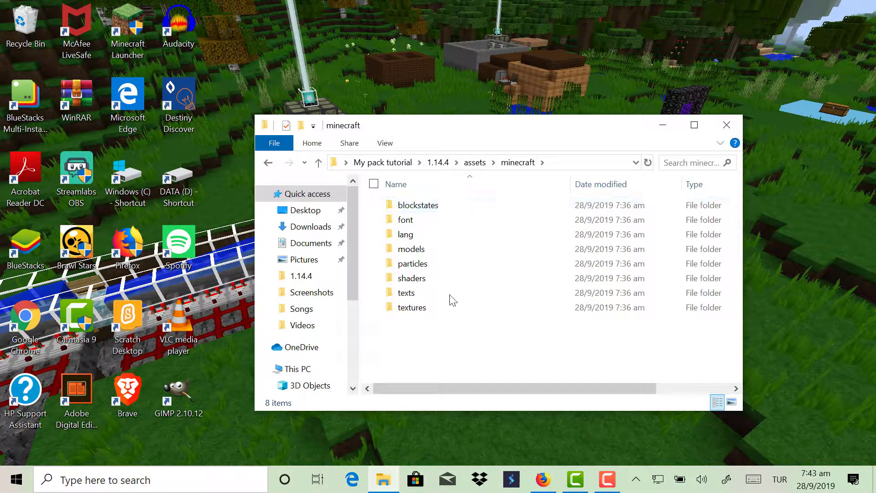
{"action": "double_click", "coordinate": [362, 337]}
{"action": "double_click", "coordinate": [397, 240]}
- Set acacia_door_top.png to always open in Snip & Sketch, then close Snip & Sketch
{"action": "right_click", "coordinate": [511, 212]}
{"action": "mouse_move", "coordinate": [484, 242]}
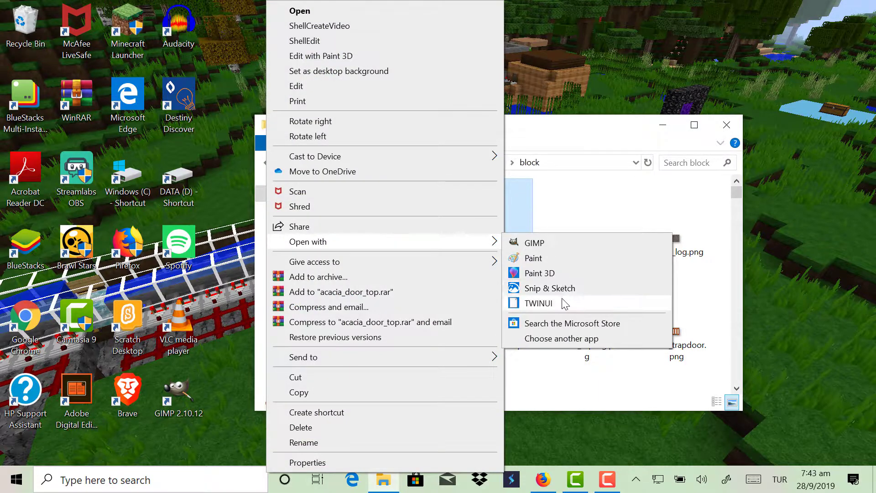
{"action": "left_click", "coordinate": [547, 340]}
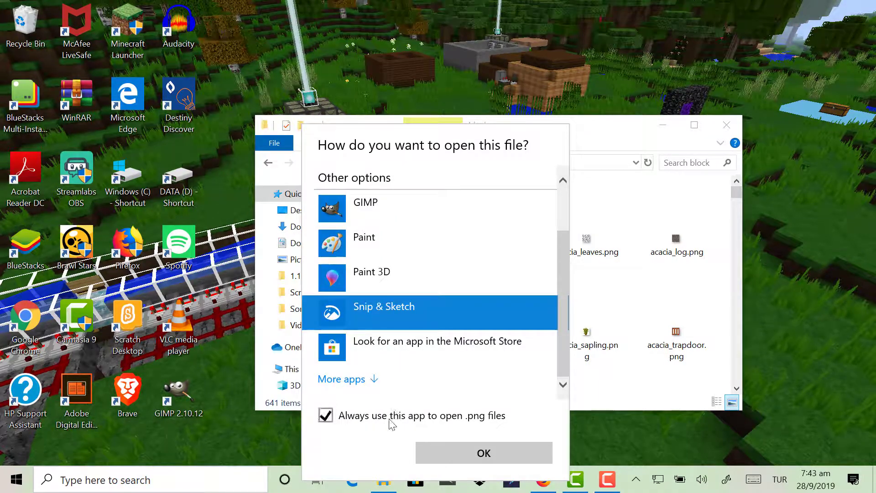
{"action": "left_click", "coordinate": [454, 458]}
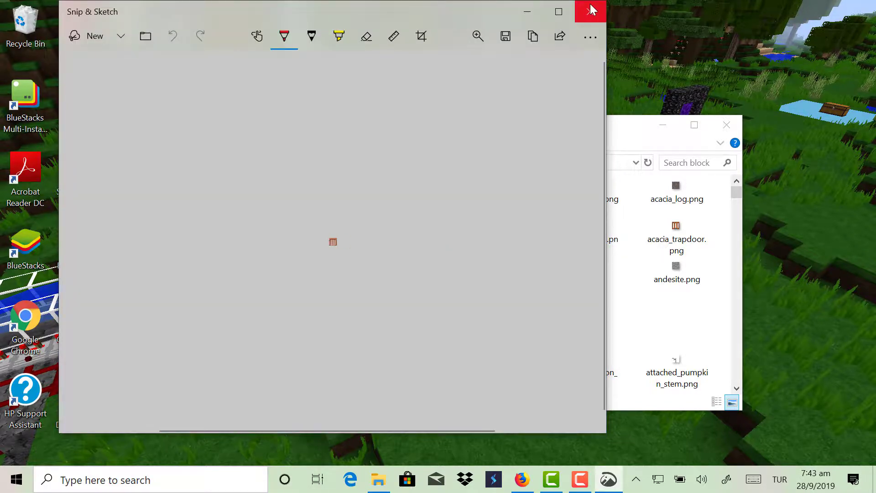
{"action": "left_click", "coordinate": [591, 9]}
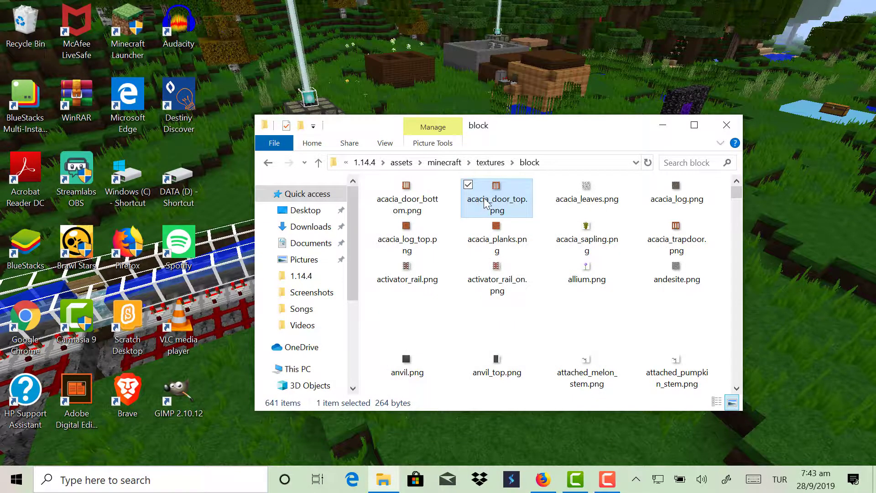
- Try opening acacia_door_top.png with Photos, then return to the app chooser after the registry error
{"action": "right_click", "coordinate": [483, 198]}
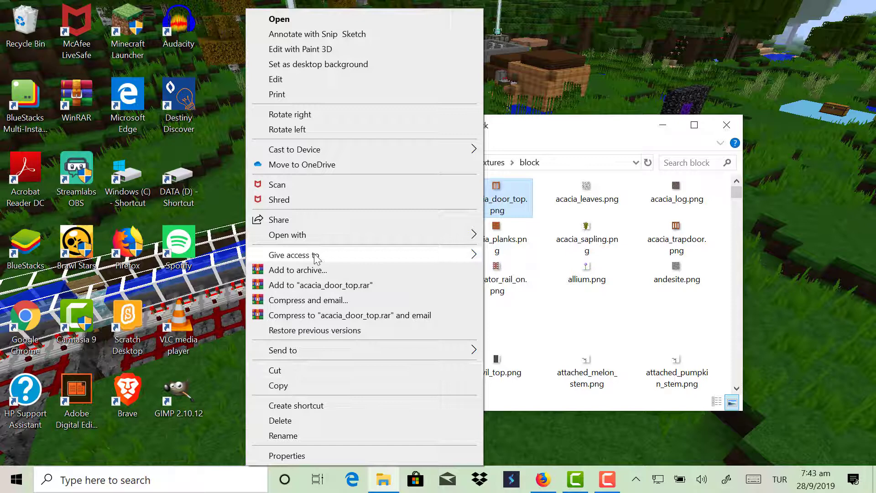
{"action": "mouse_move", "coordinate": [317, 236]}
{"action": "left_click", "coordinate": [524, 334]}
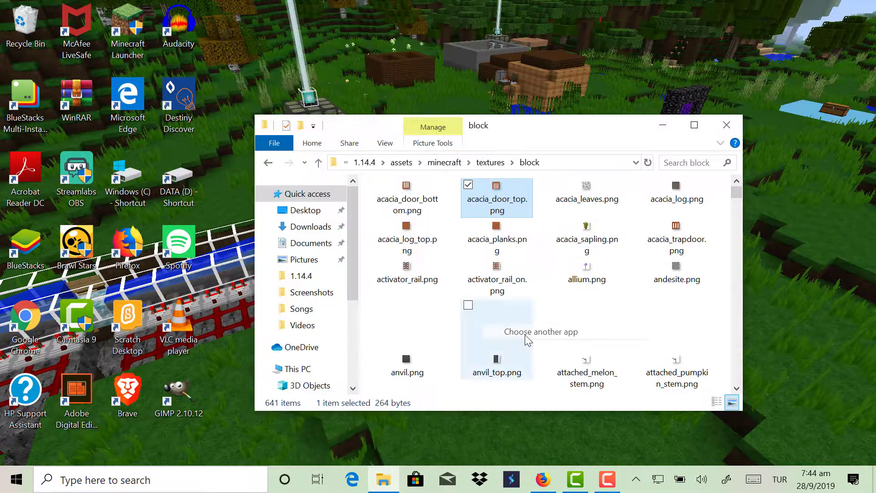
{"action": "left_click", "coordinate": [401, 271]}
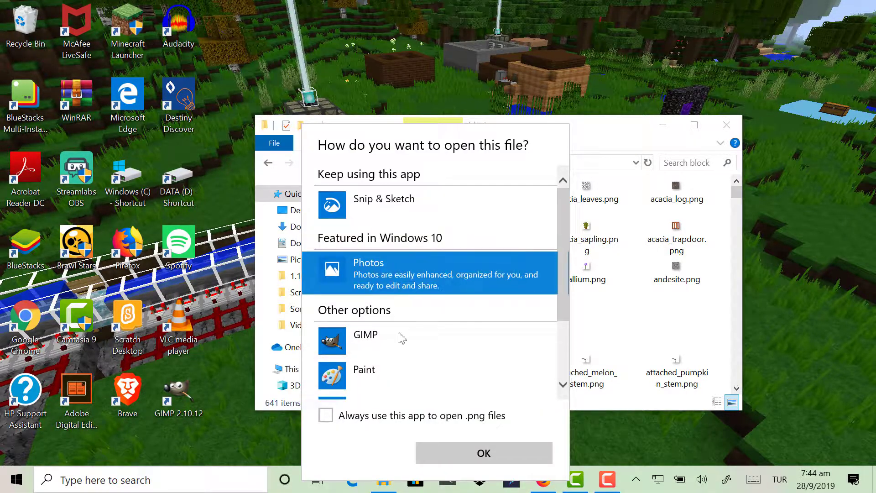
{"action": "left_click", "coordinate": [483, 448]}
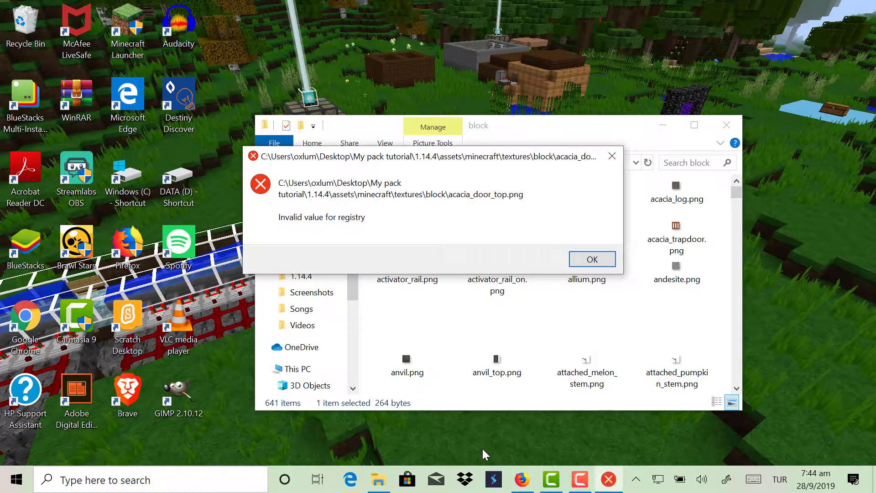
{"action": "left_click", "coordinate": [612, 261]}
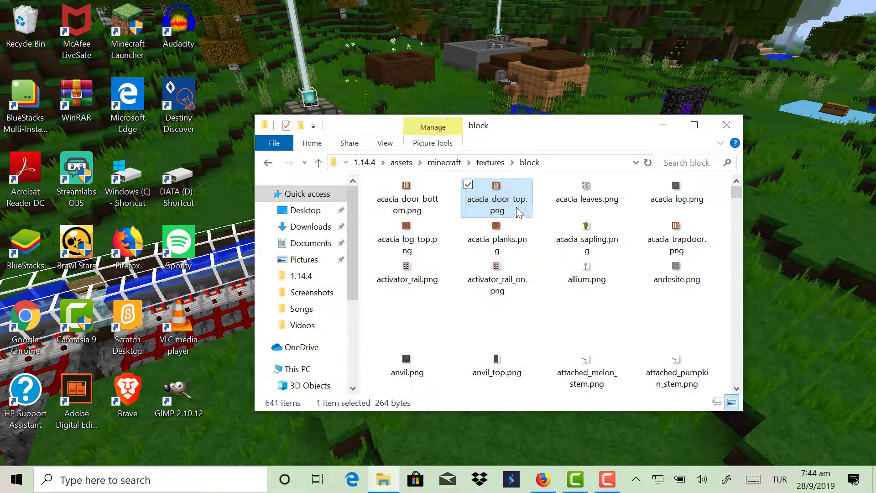
{"action": "right_click", "coordinate": [528, 219]}
{"action": "mouse_move", "coordinate": [355, 235]}
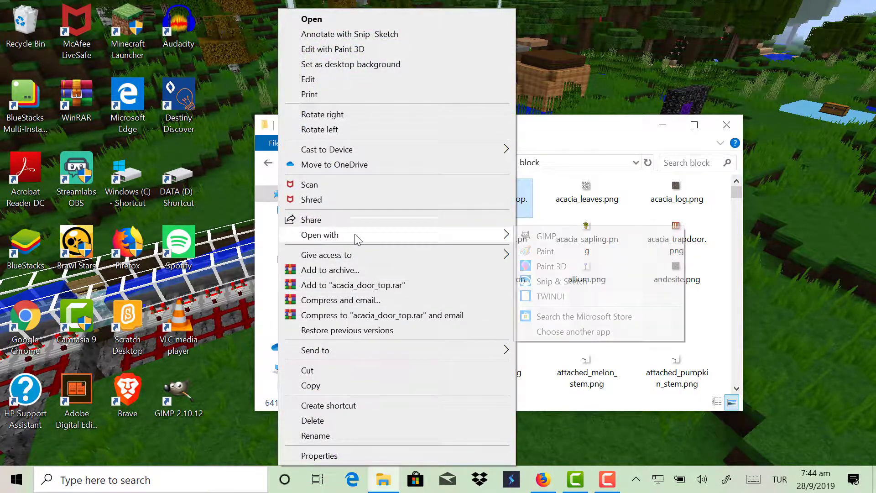
{"action": "left_click", "coordinate": [554, 333]}
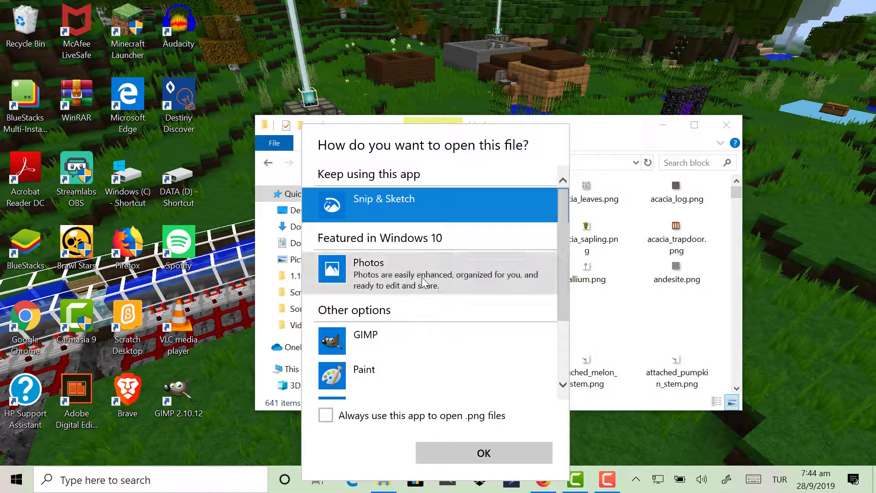
- Cancel the app chooser, scroll to dirt.png, and close its Snip & Sketch preview
{"action": "left_click", "coordinate": [671, 454]}
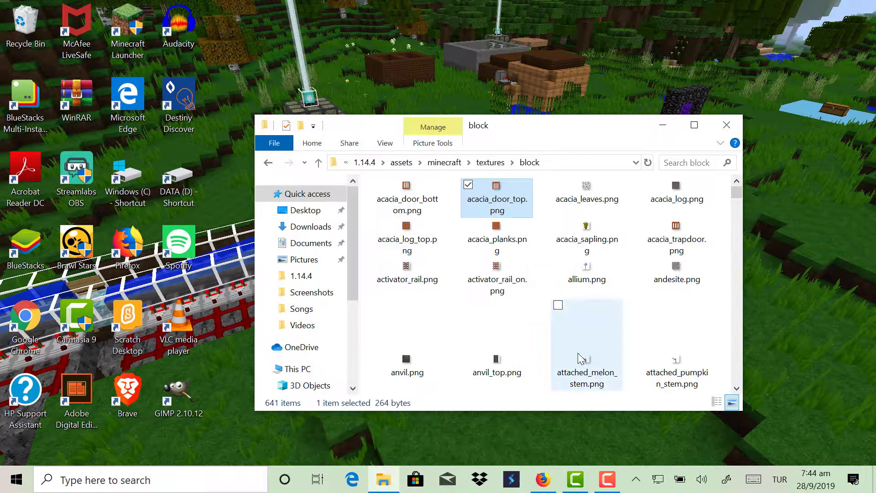
{"action": "scroll", "coordinate": [576, 360], "scroll_direction": "down", "scroll_amount": 5}
{"action": "scroll", "coordinate": [576, 361], "scroll_direction": "down", "scroll_amount": 20}
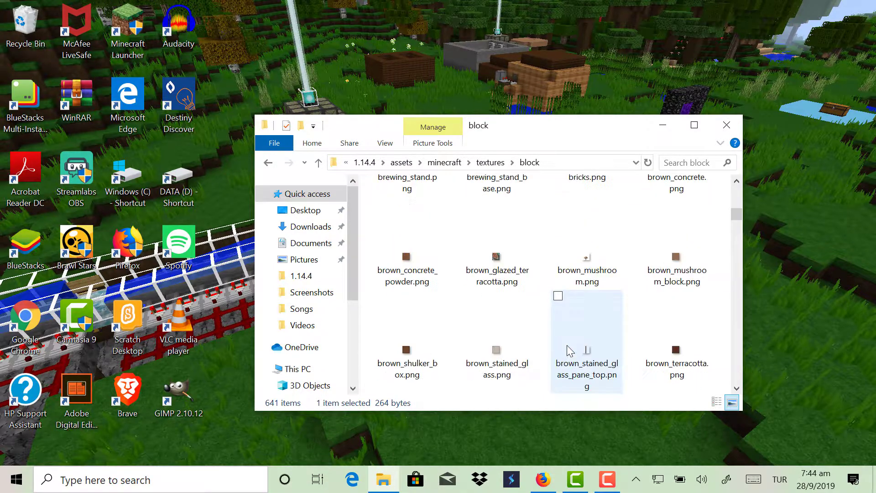
{"action": "scroll", "coordinate": [541, 339], "scroll_direction": "down", "scroll_amount": 20}
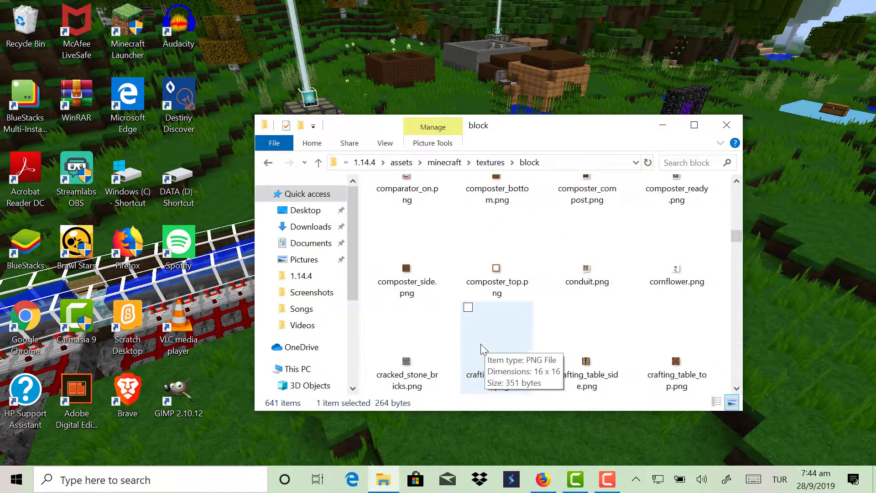
{"action": "scroll", "coordinate": [480, 346], "scroll_direction": "down", "scroll_amount": 20}
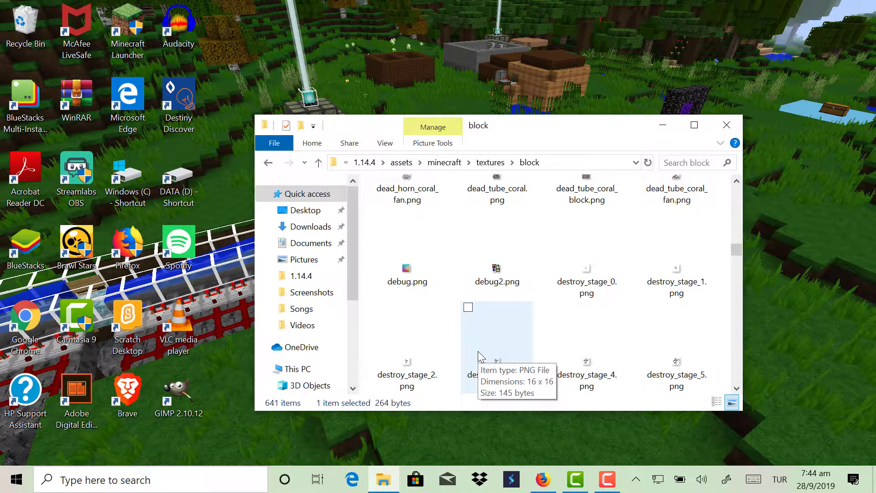
{"action": "scroll", "coordinate": [567, 346], "scroll_direction": "down", "scroll_amount": 4}
{"action": "double_click", "coordinate": [505, 368]}
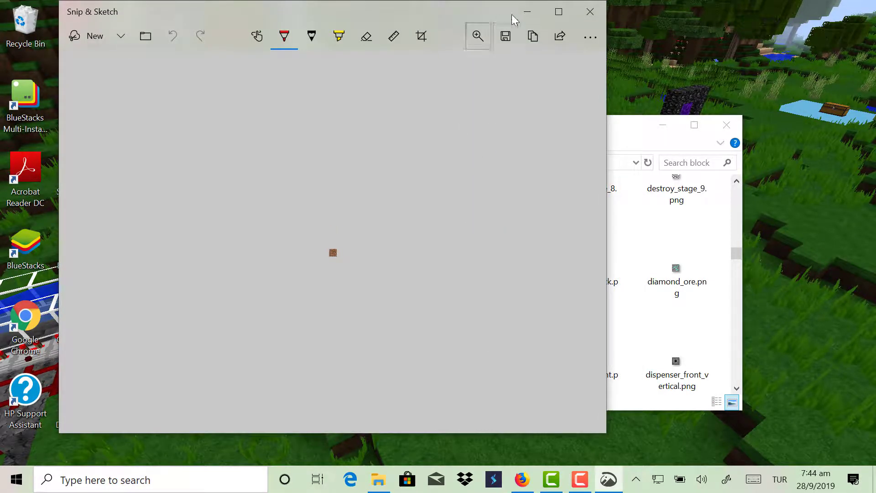
{"action": "left_click", "coordinate": [587, 13]}
- Open dirt.png in GIMP using Open with
{"action": "right_click", "coordinate": [511, 316]}
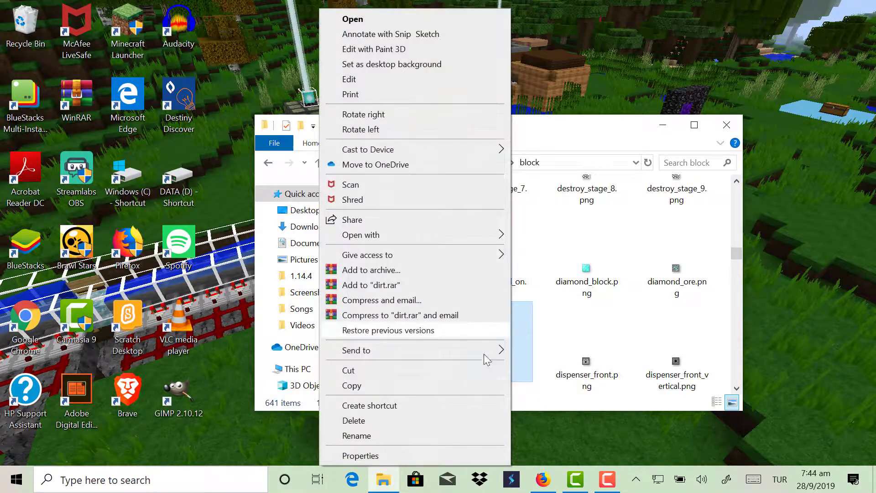
{"action": "mouse_move", "coordinate": [369, 236]}
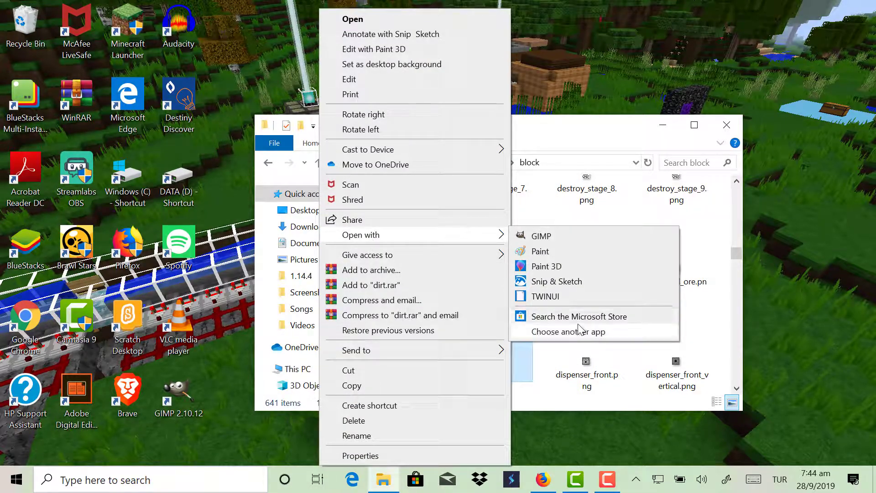
{"action": "left_click", "coordinate": [557, 237]}
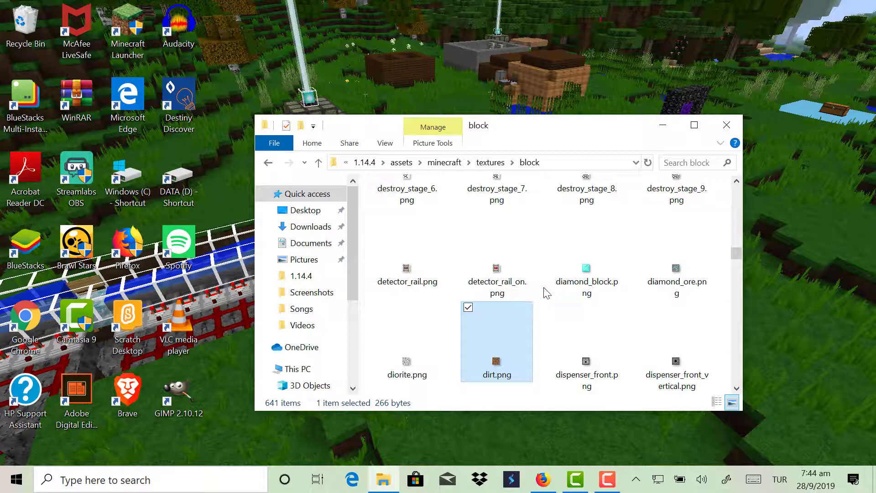
{"action": "right_click", "coordinate": [479, 330]}
{"action": "right_click", "coordinate": [479, 329]}
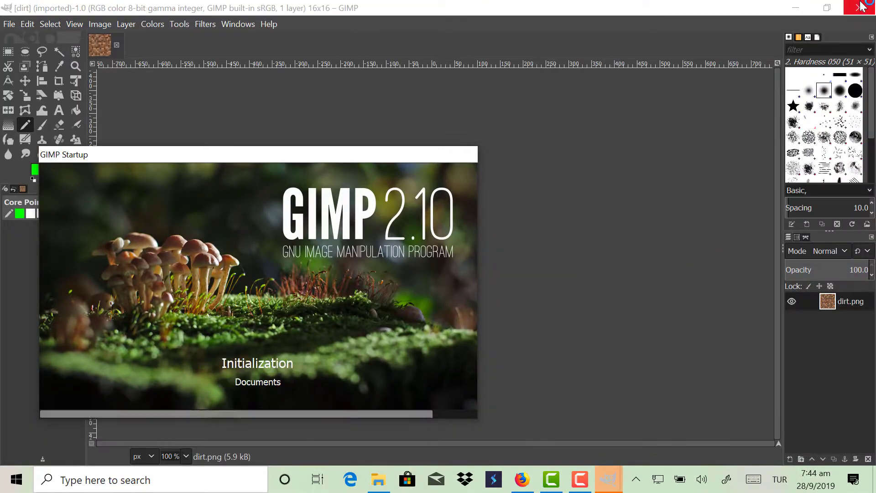
- Hide the extra windows, zoom into the 16x16 dirt texture, and pick Bucket Fill
{"action": "left_click", "coordinate": [861, 6]}
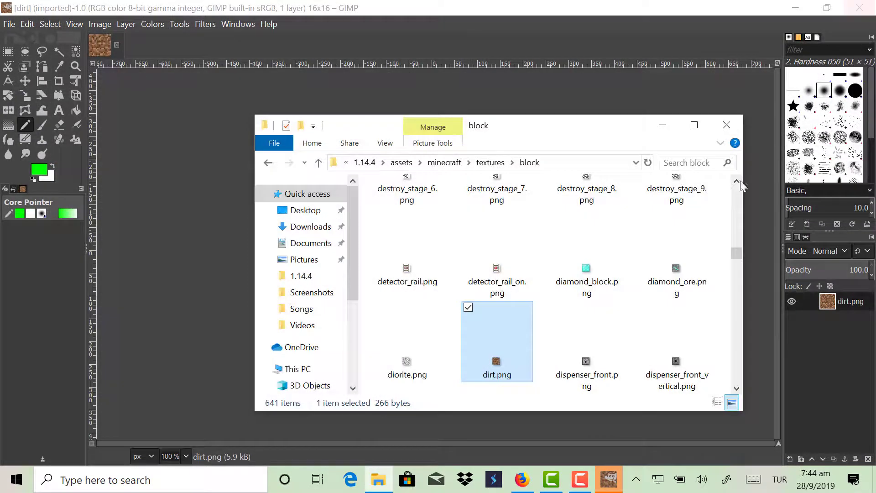
{"action": "left_click", "coordinate": [663, 125]}
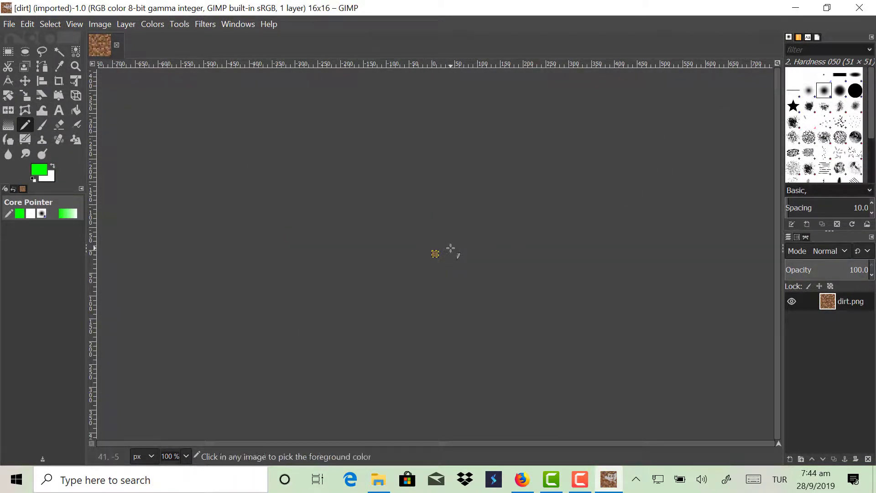
{"action": "scroll", "coordinate": [442, 255], "scroll_direction": "up", "scroll_amount": 4}
{"action": "scroll", "coordinate": [415, 271], "scroll_direction": "up", "scroll_amount": 6}
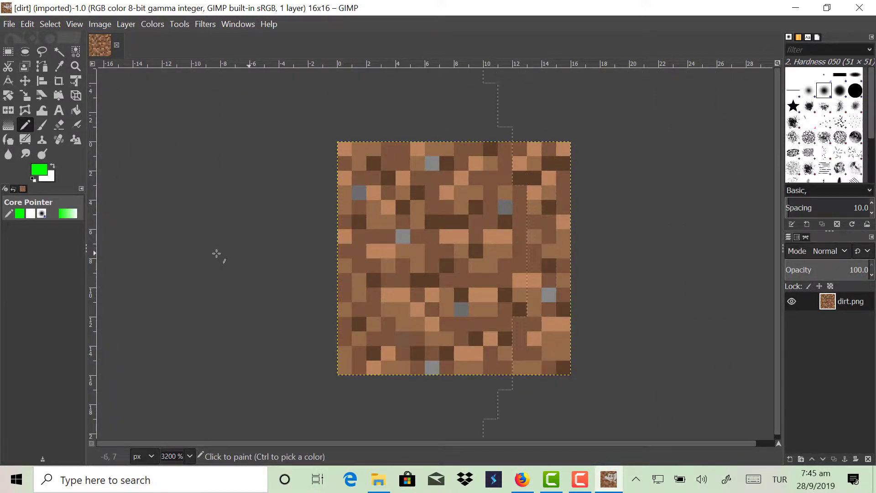
{"action": "left_click", "coordinate": [75, 109]}
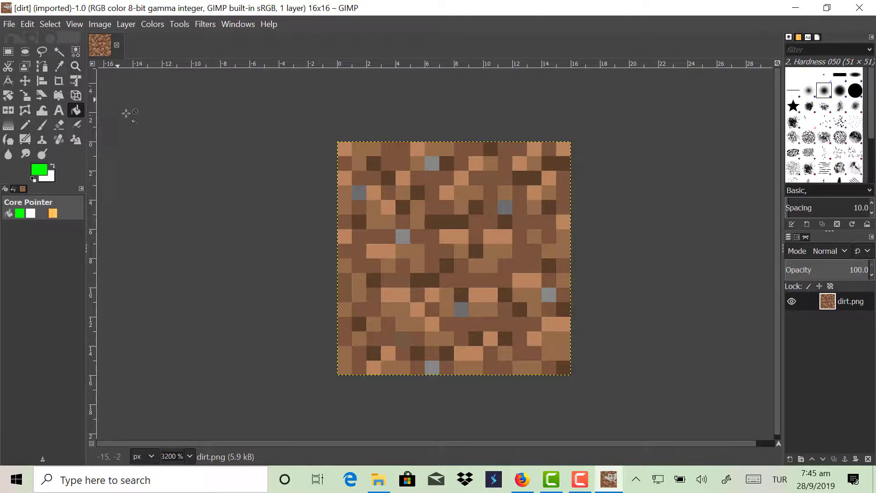
- Recolour the dirt texture to yellow with cyan specks using Colors > Color Balance
{"action": "left_click", "coordinate": [147, 24]}
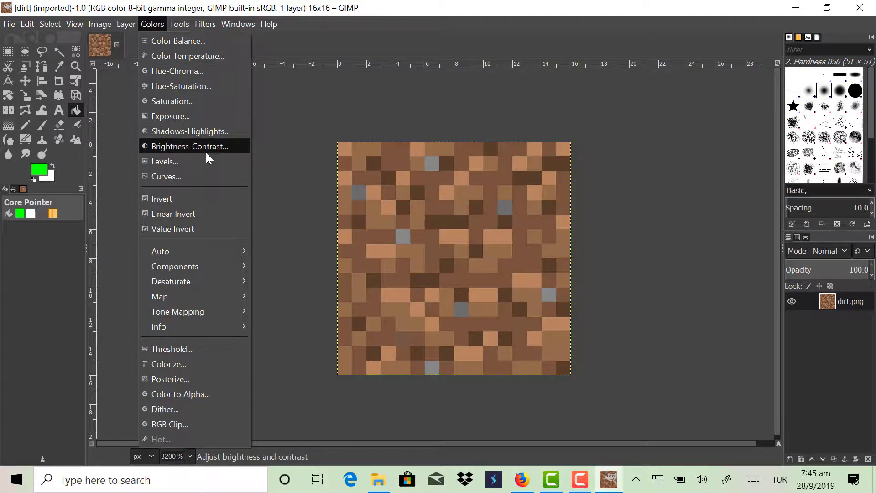
{"action": "left_click", "coordinate": [182, 42]}
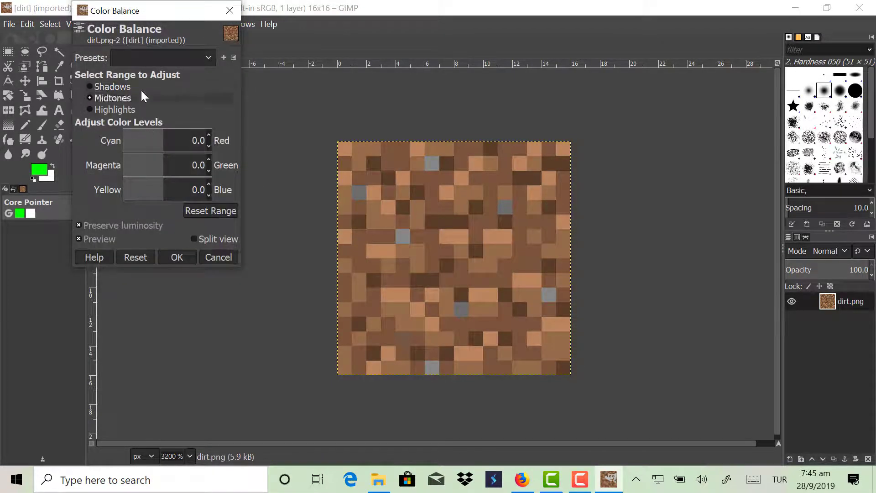
{"action": "scroll", "coordinate": [209, 139], "scroll_direction": "up", "scroll_amount": 20}
{"action": "scroll", "coordinate": [209, 160], "scroll_direction": "up", "scroll_amount": 20}
{"action": "scroll", "coordinate": [209, 160], "scroll_direction": "up", "scroll_amount": 20}
{"action": "scroll", "coordinate": [210, 187], "scroll_direction": "down", "scroll_amount": 10}
- Export the image as PNG over the existing dirt.png in the block folder
{"action": "left_click", "coordinate": [9, 24]}
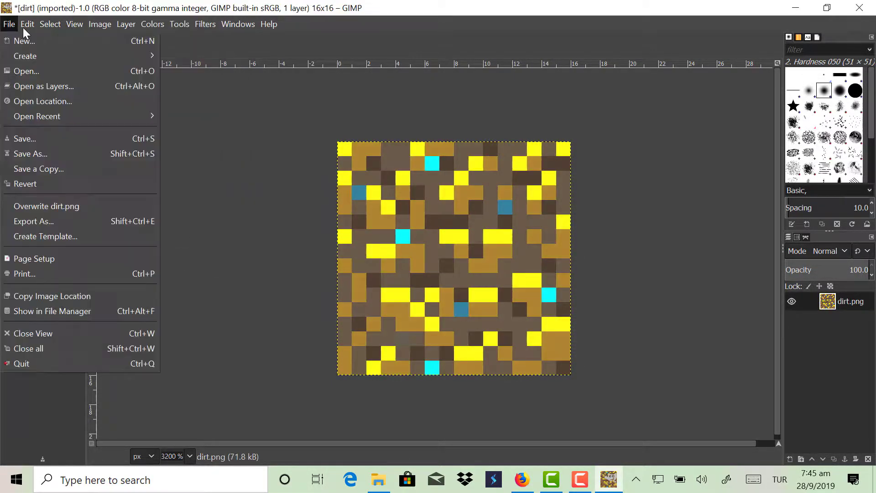
{"action": "left_click", "coordinate": [55, 220]}
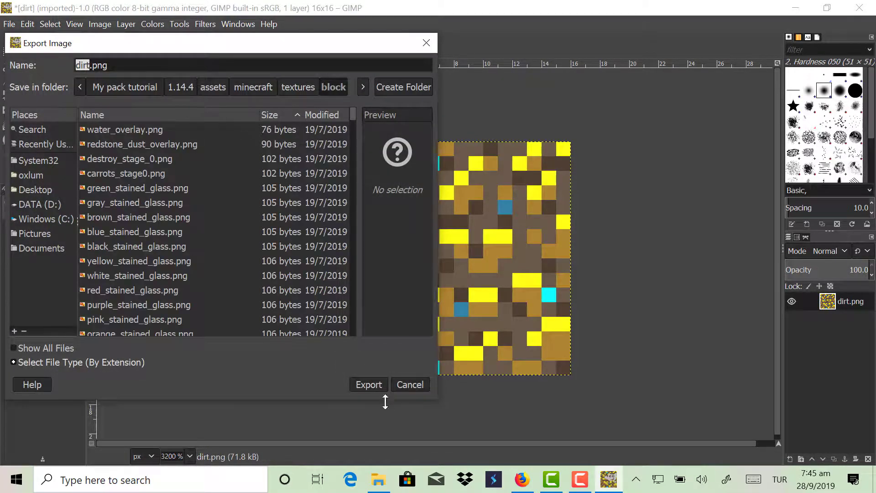
{"action": "left_click", "coordinate": [367, 383]}
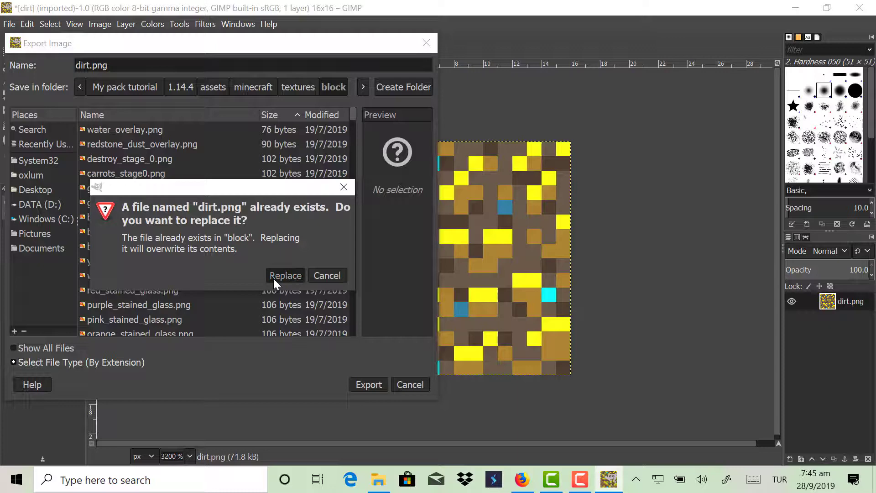
{"action": "left_click", "coordinate": [274, 278]}
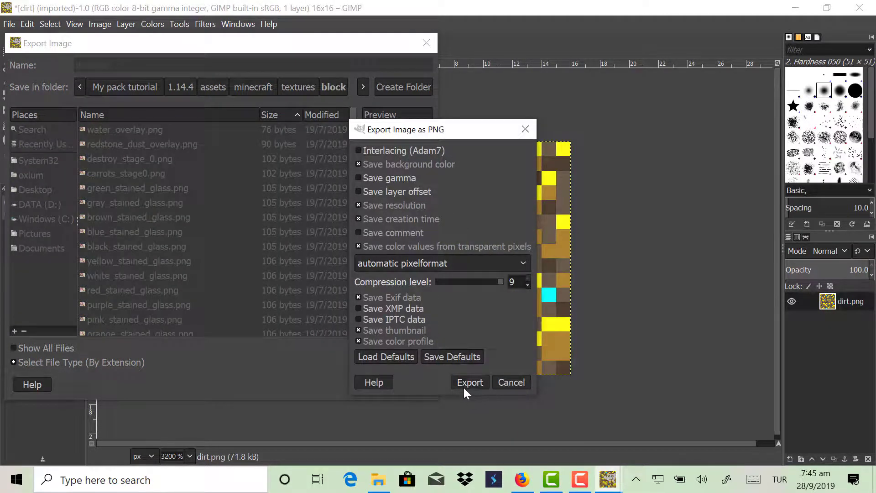
{"action": "left_click", "coordinate": [464, 385]}
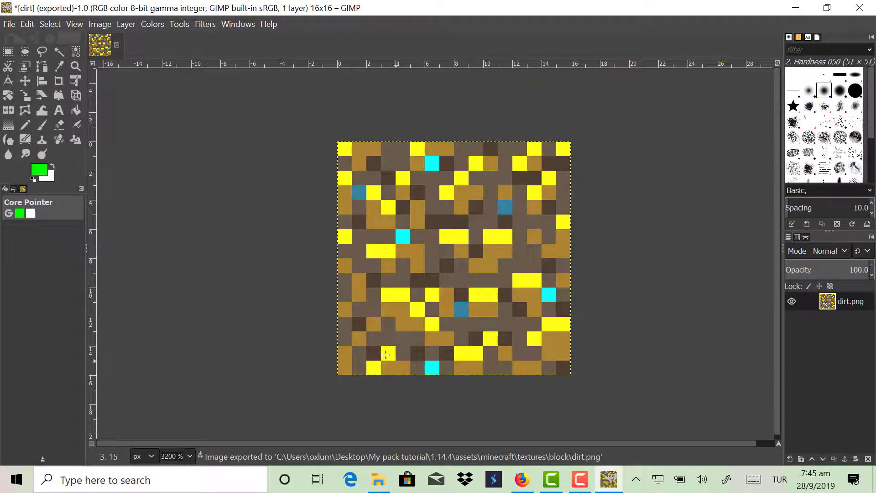
{"action": "key", "text": "ctrl+s"}
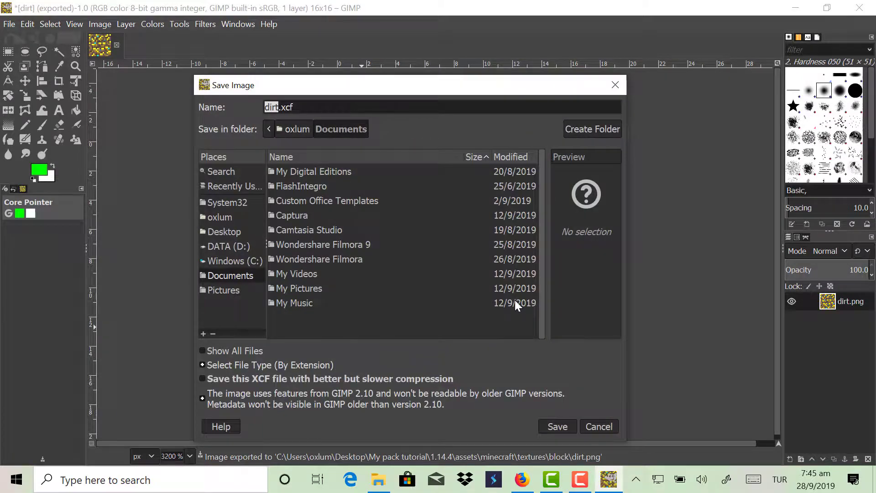
- Close GIMP, discarding the unsaved project
{"action": "left_click", "coordinate": [615, 85]}
{"action": "left_click", "coordinate": [859, 8]}
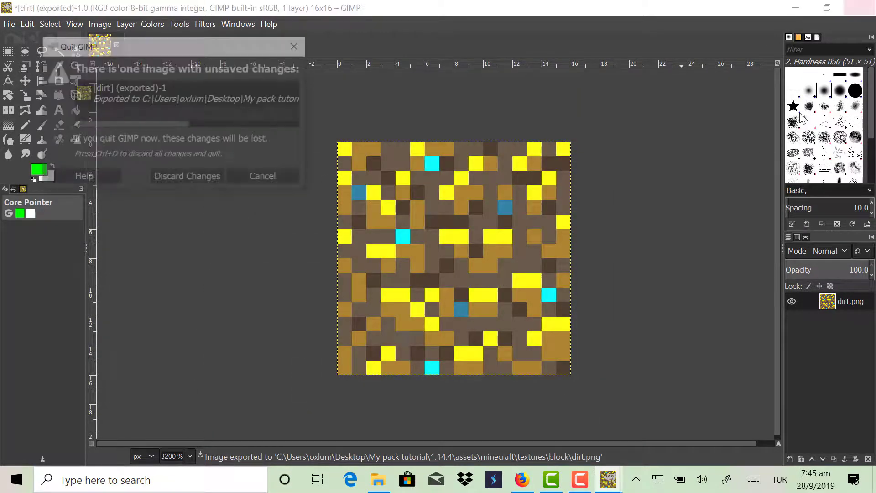
{"action": "left_click", "coordinate": [185, 178]}
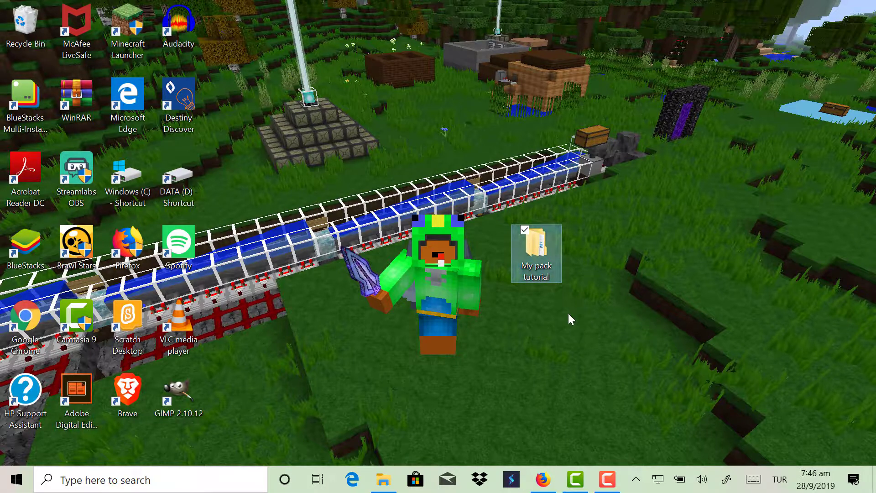
- Preview the yellow dirt.png in Snip & Sketch, then close the preview and File Explorer
{"action": "left_click", "coordinate": [385, 489]}
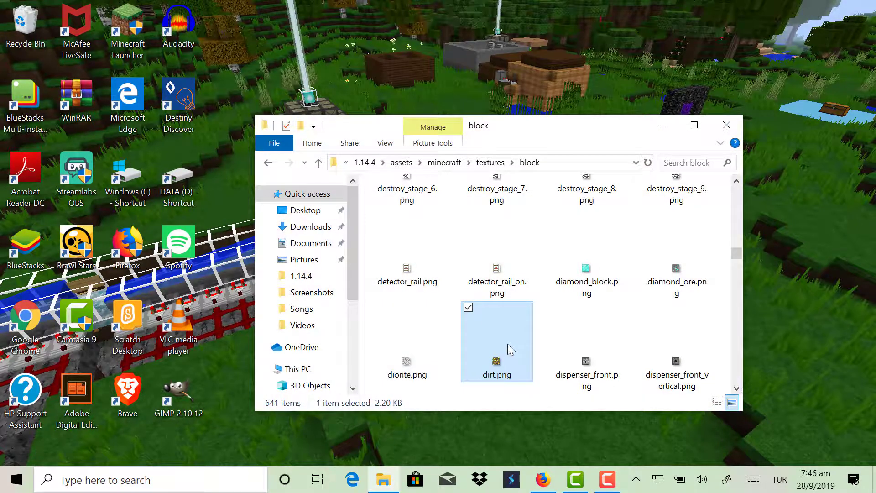
{"action": "right_click", "coordinate": [496, 348]}
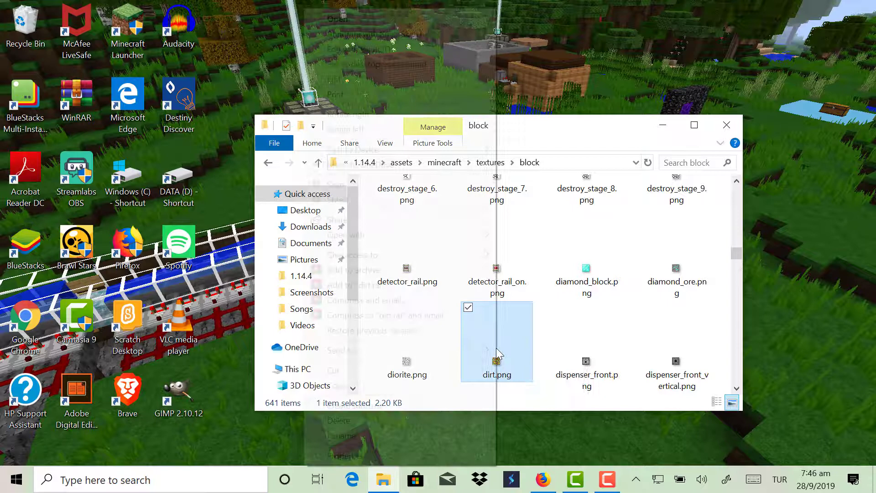
{"action": "mouse_move", "coordinate": [373, 235]}
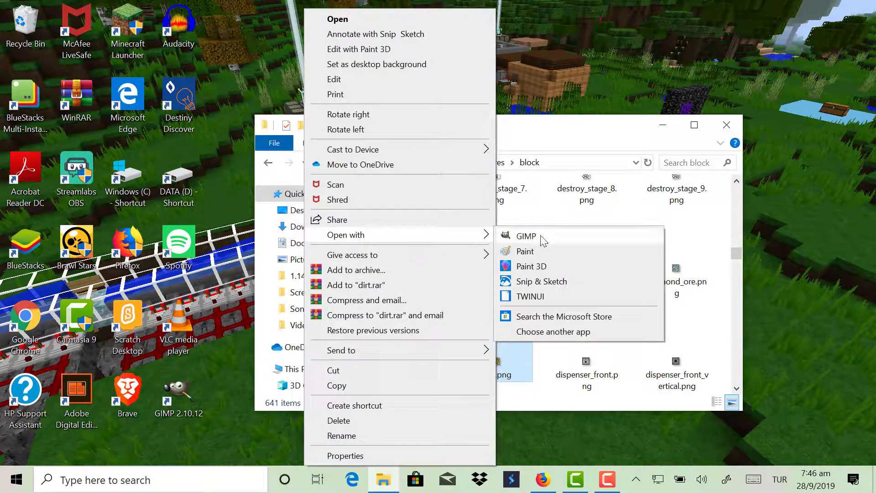
{"action": "left_click", "coordinate": [542, 282]}
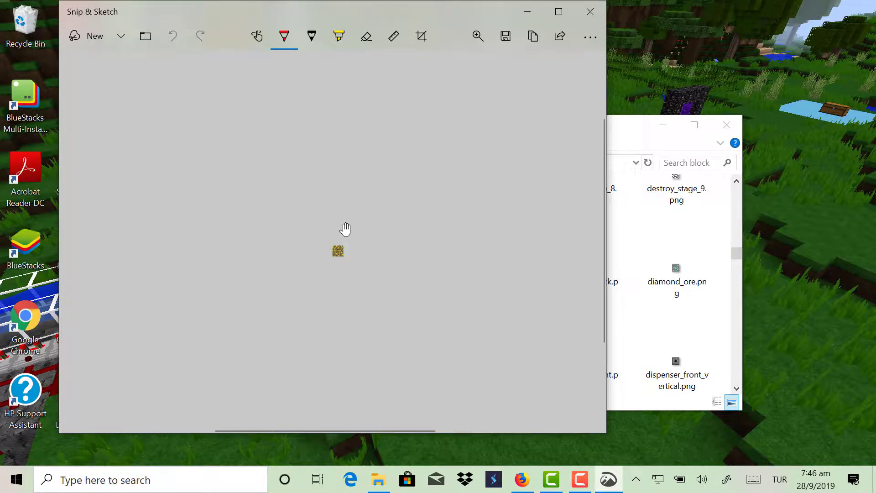
{"action": "scroll", "coordinate": [344, 301], "scroll_direction": "up", "scroll_amount": 5}
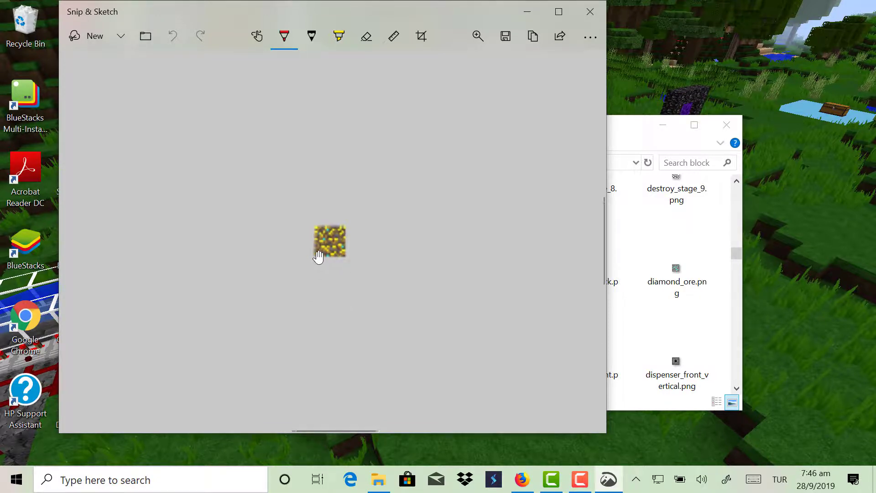
{"action": "left_click", "coordinate": [589, 12]}
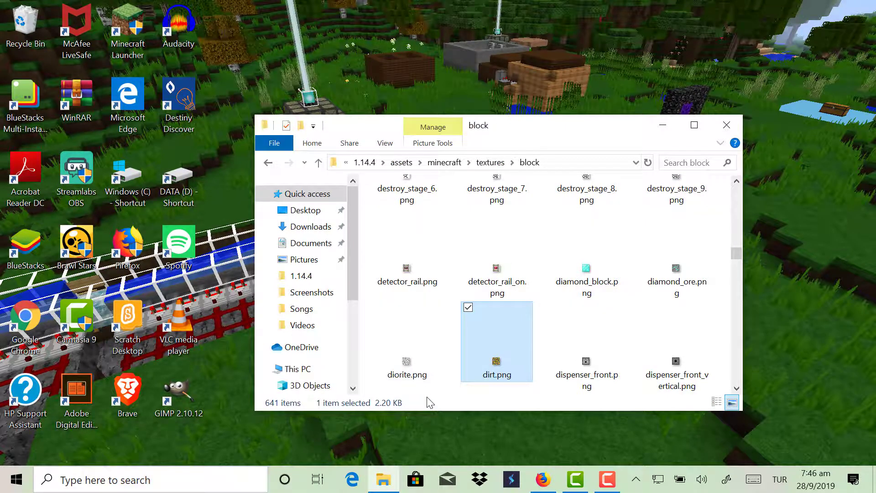
{"action": "left_click", "coordinate": [726, 125]}
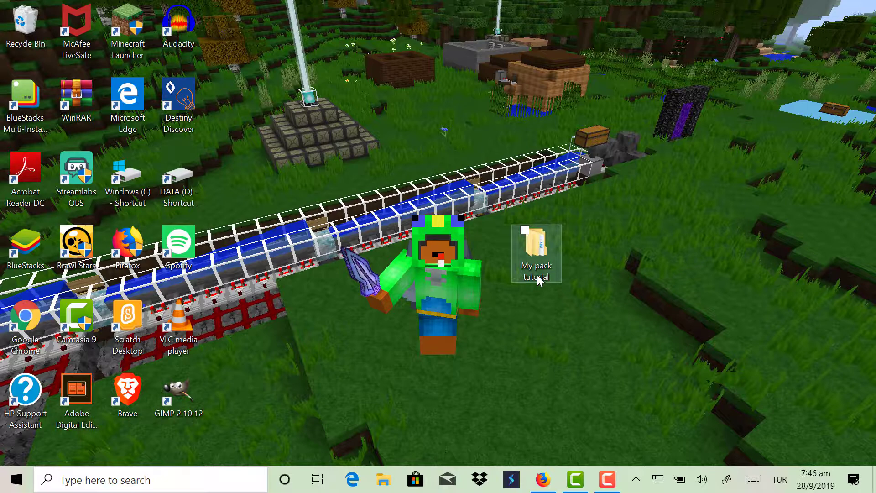
- Open the My pack tutorial folder and enter 'My pack demo' as the pack description
{"action": "double_click", "coordinate": [537, 275]}
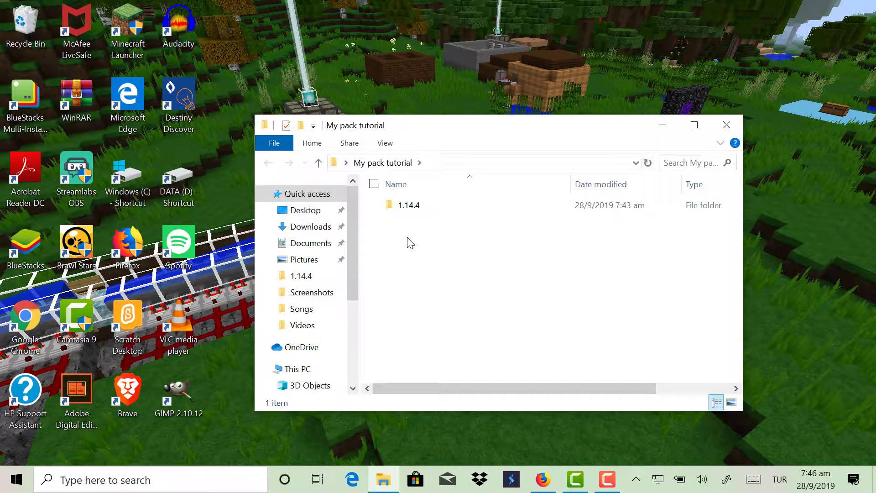
{"action": "right_click", "coordinate": [406, 237]}
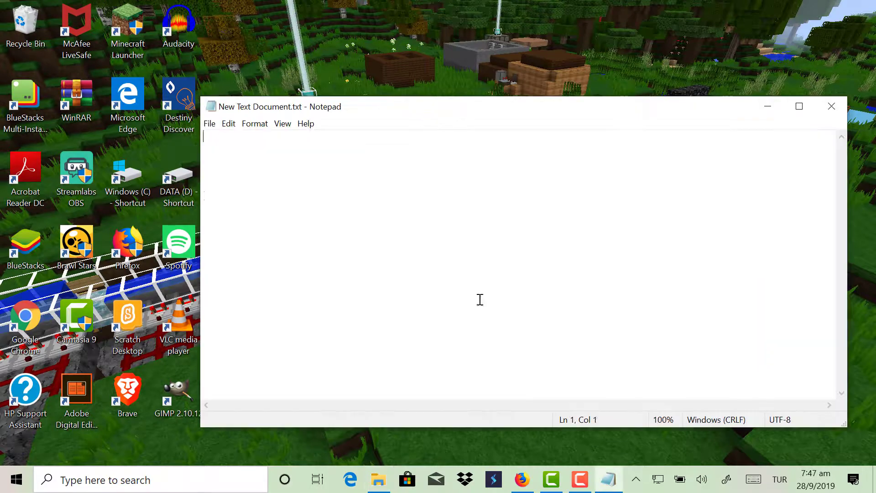
{"action": "type", "text": "{   \"pack\":{     \"pack_format\":4,     \"description\":\"My Resource Pack\"   } }"}
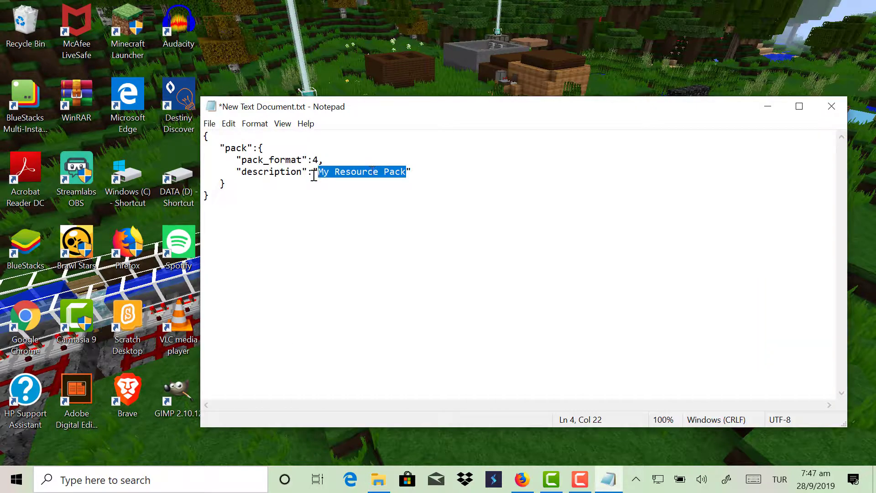
{"action": "type", "text": "My pack demo"}
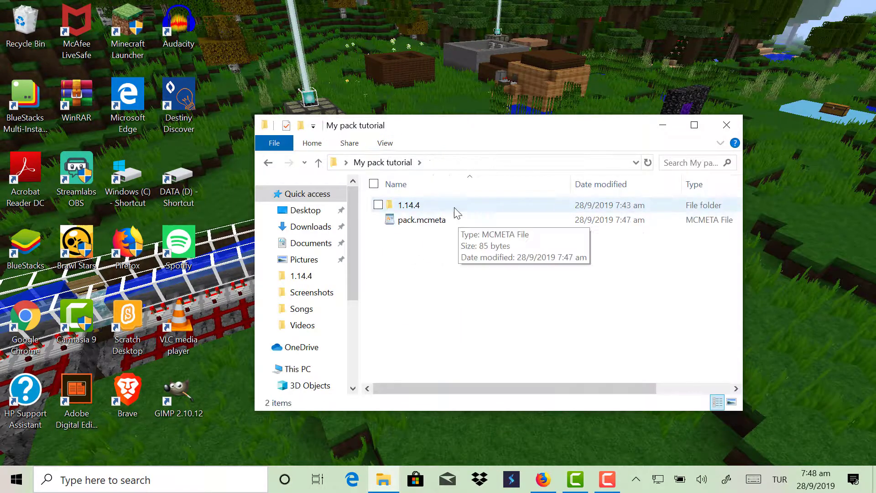
- Copy pack.mcmeta from My pack tutorial and delete it from that folder
{"action": "double_click", "coordinate": [452, 206]}
{"action": "left_click", "coordinate": [404, 163]}
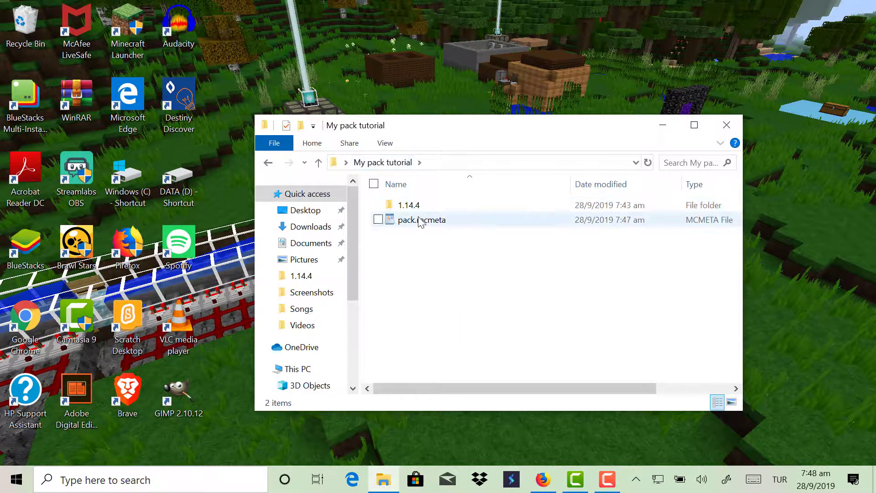
{"action": "left_click", "coordinate": [422, 223]}
{"action": "right_click", "coordinate": [421, 222]}
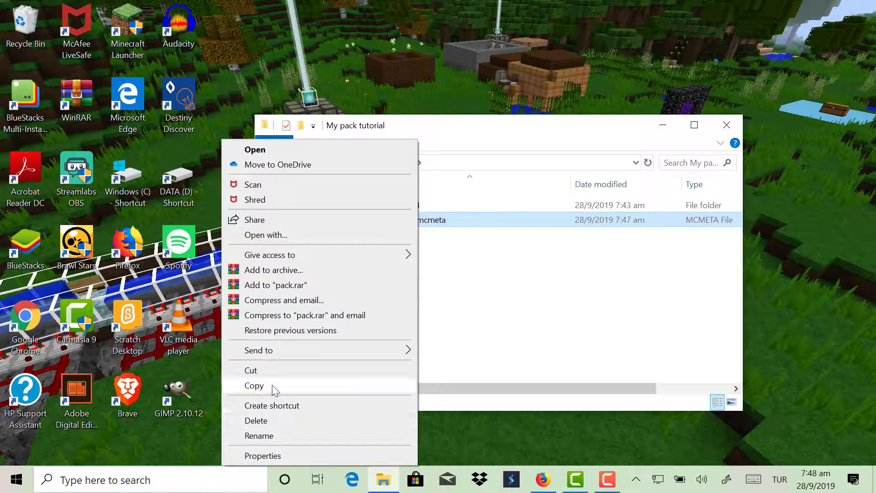
{"action": "left_click", "coordinate": [254, 385]}
{"action": "left_click", "coordinate": [411, 300]}
{"action": "left_click", "coordinate": [436, 223]}
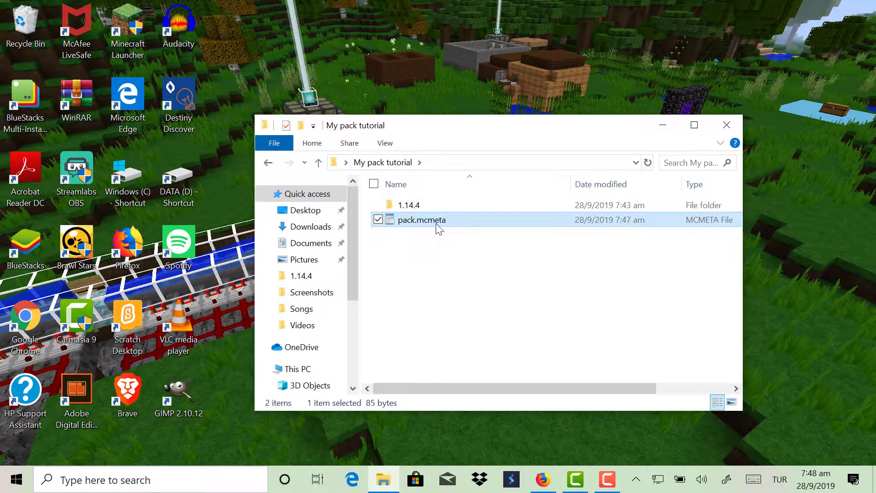
{"action": "right_click", "coordinate": [436, 223]}
{"action": "left_click", "coordinate": [294, 422]}
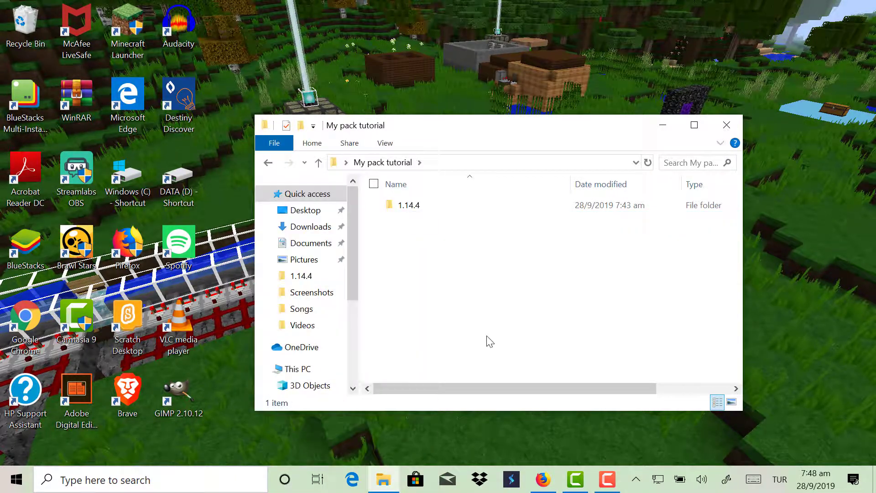
- Paste pack.mcmeta into 1.14.4 and create a new text document there
{"action": "double_click", "coordinate": [428, 205]}
{"action": "right_click", "coordinate": [418, 228]}
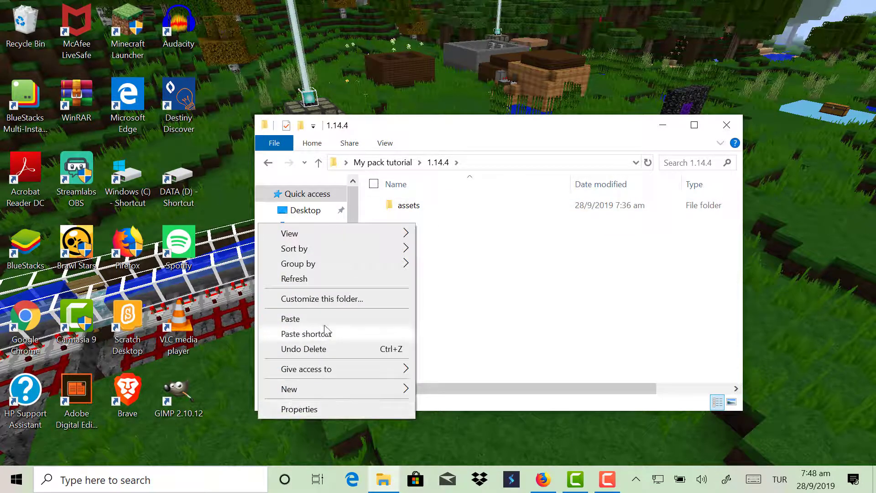
{"action": "left_click", "coordinate": [319, 320]}
{"action": "left_click", "coordinate": [482, 250]}
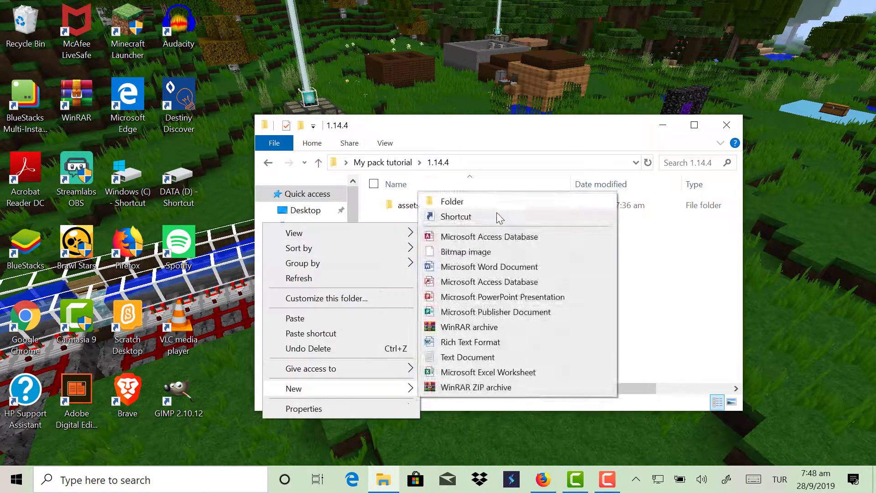
{"action": "left_click", "coordinate": [479, 203]}
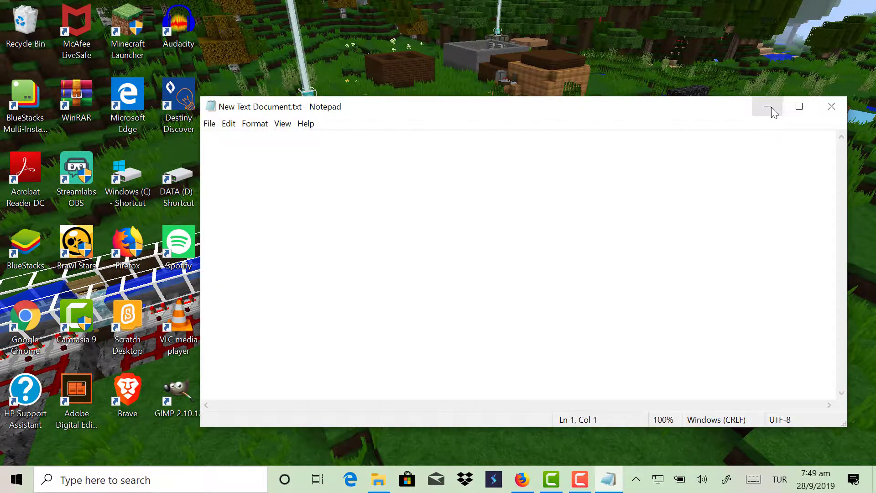
{"action": "left_click", "coordinate": [771, 106]}
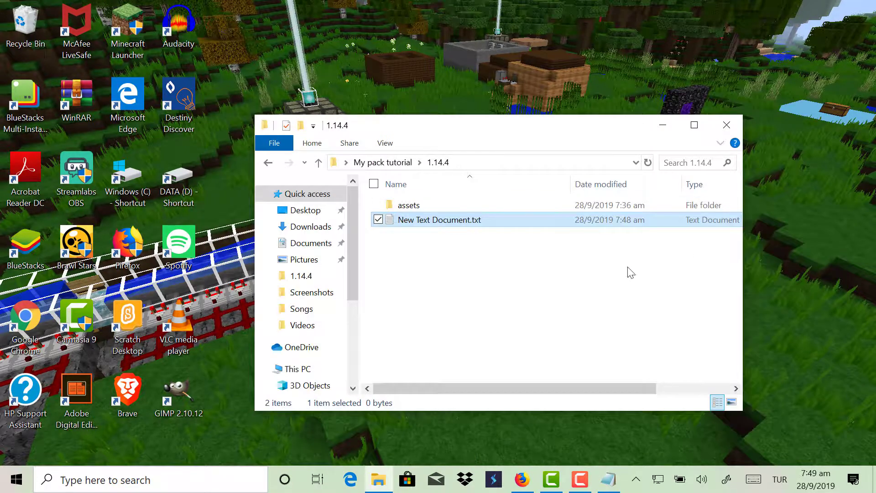
{"action": "key", "text": "Return"}
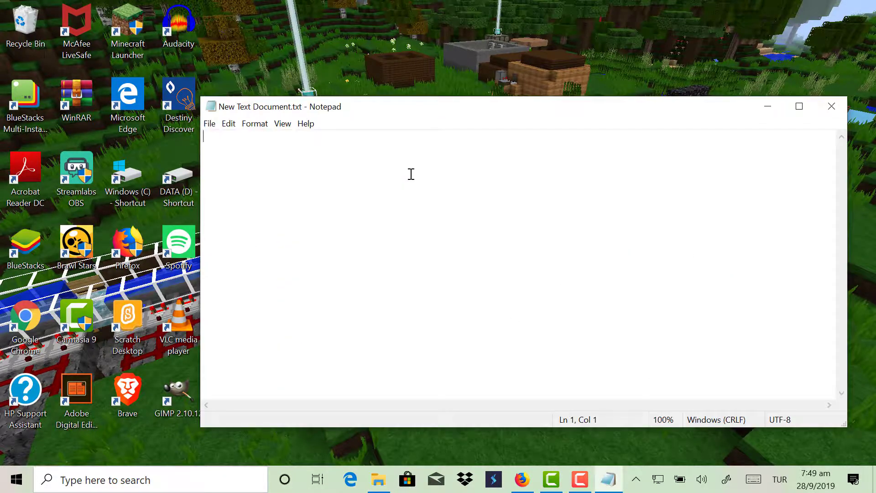
- Paste the pack metadata JSON with pack_format 4 and change the description to 'My pack demo'
{"action": "type", "text": "{    \"pack\":{       \"pack_format\":3,       \"description\":\"My Resource Pack\"    } }"}
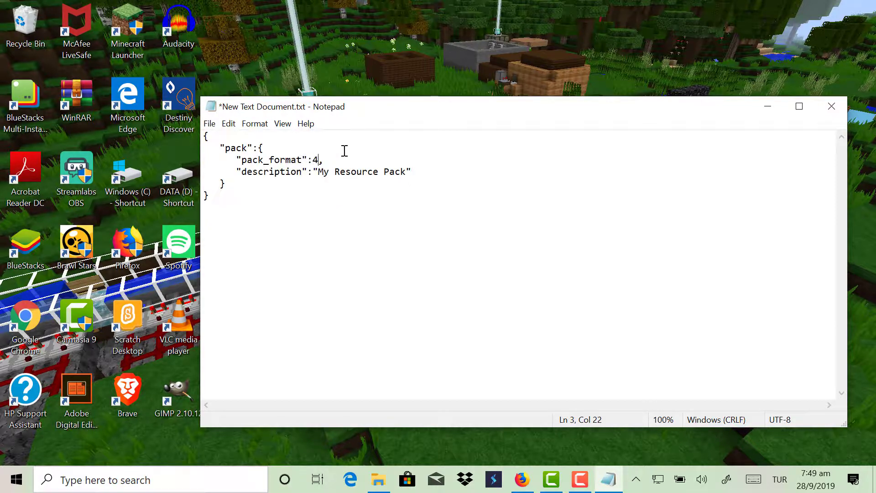
{"action": "left_click_drag", "start_coordinate": [408, 173], "coordinate": [340, 174]}
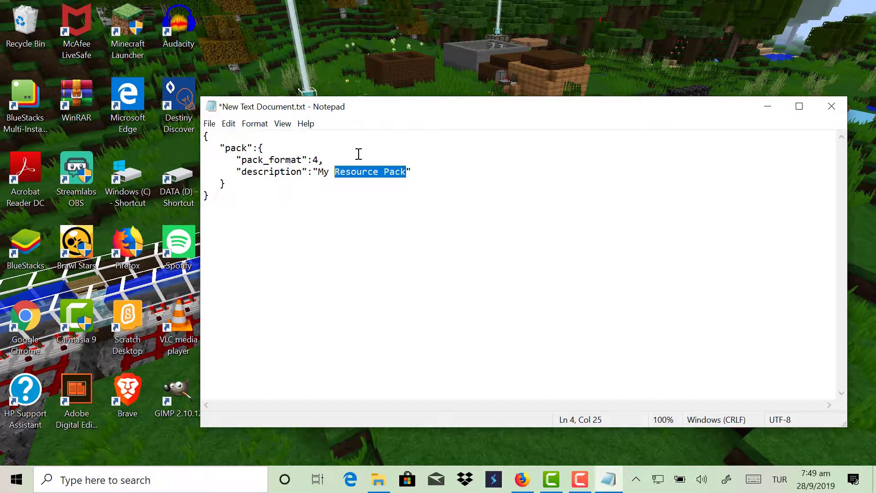
{"action": "type", "text": "pa"}
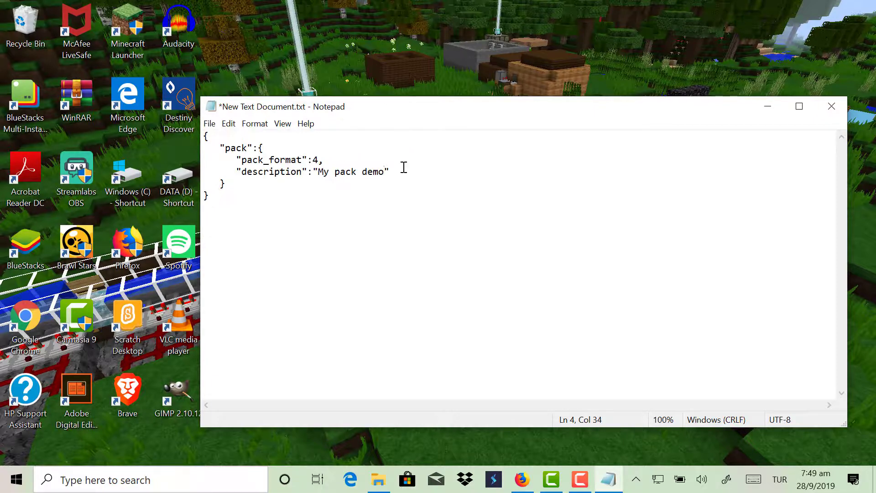
- Save the text file and close Notepad
{"action": "key", "text": "ctrl+s"}
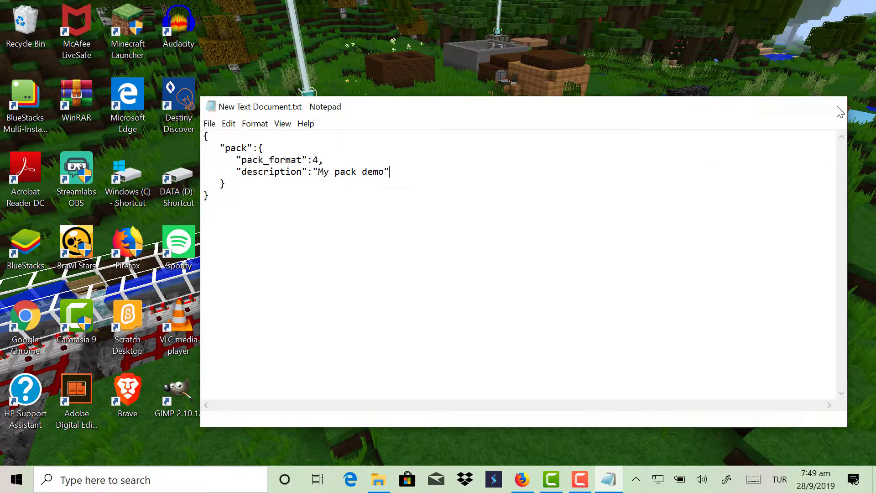
{"action": "left_click", "coordinate": [831, 106]}
{"action": "left_click", "coordinate": [398, 220]}
- Rename the text document to pack.mcmeta, accepting the extension change warning
{"action": "right_click", "coordinate": [396, 221]}
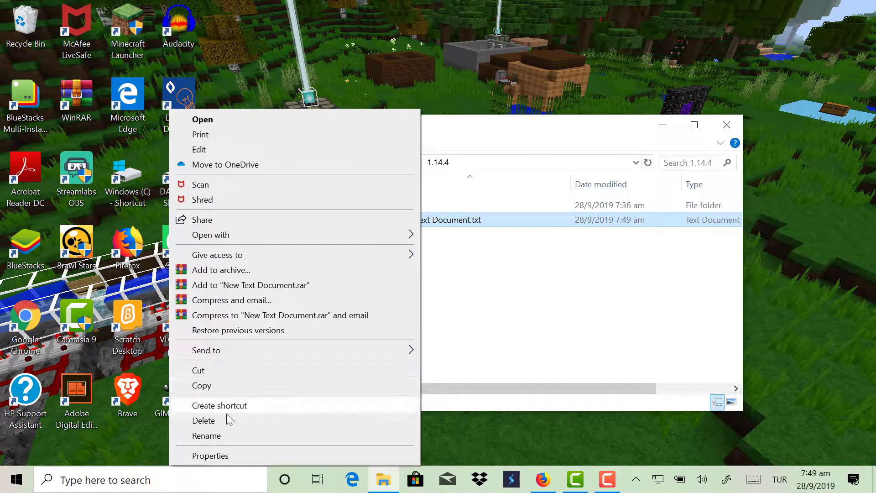
{"action": "left_click", "coordinate": [227, 434]}
{"action": "left_click", "coordinate": [479, 221]}
{"action": "key", "text": "ctrl+a"}
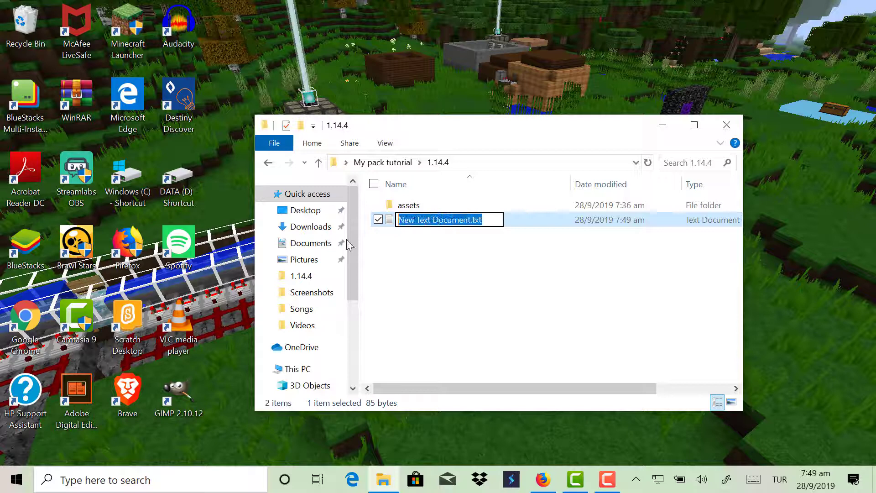
{"action": "type", "text": "pack.mcmeta"}
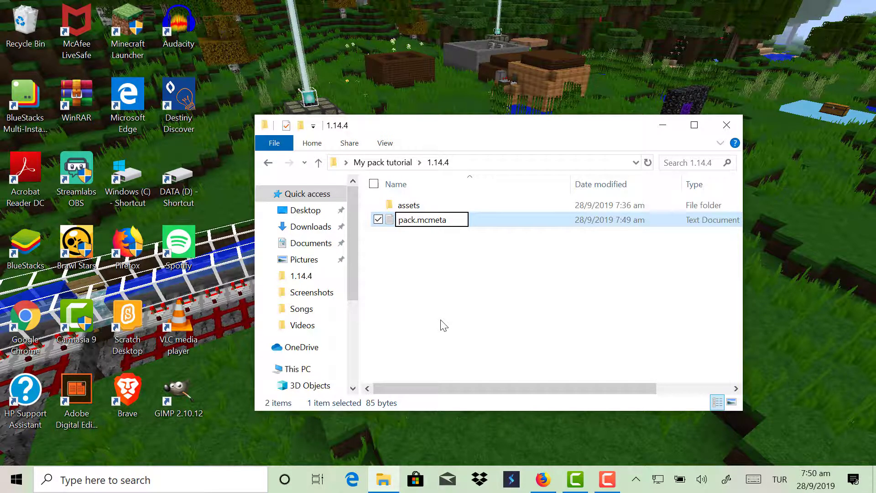
{"action": "key", "text": "Return"}
{"action": "left_click", "coordinate": [498, 248]}
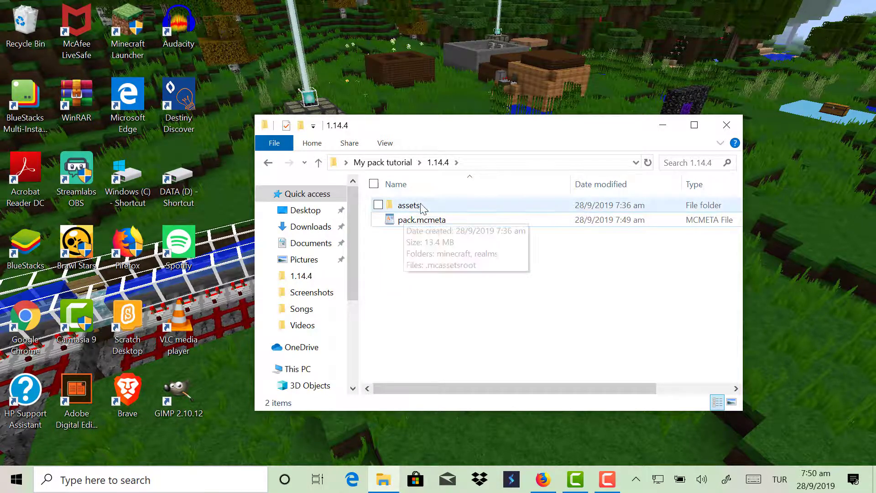
{"action": "double_click", "coordinate": [436, 221]}
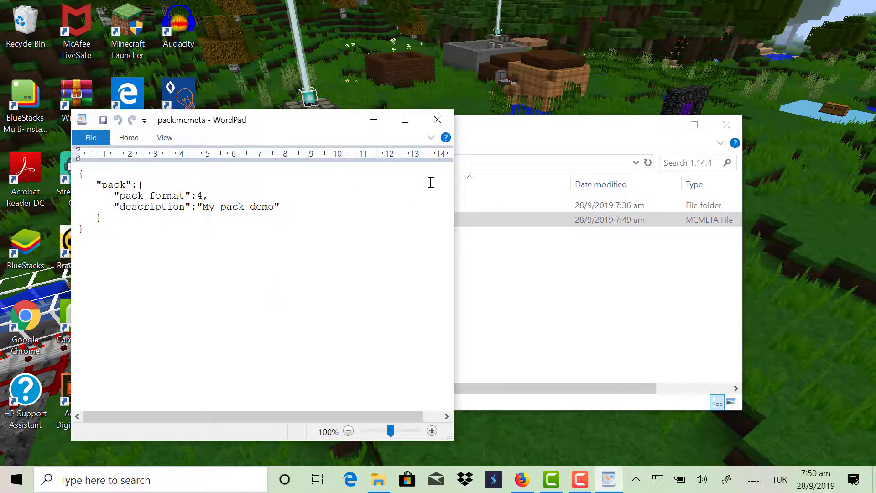
{"action": "left_click", "coordinate": [437, 119]}
{"action": "double_click", "coordinate": [440, 205]}
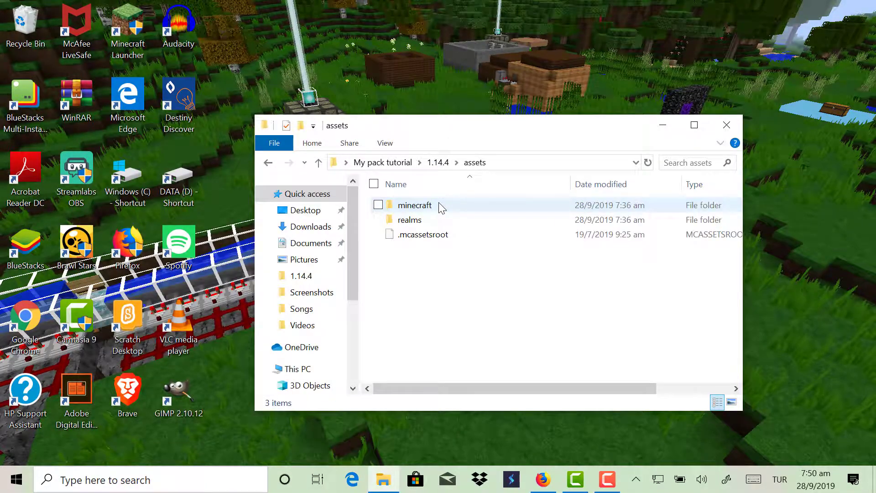
{"action": "left_click", "coordinate": [440, 215]}
{"action": "left_click", "coordinate": [406, 162]}
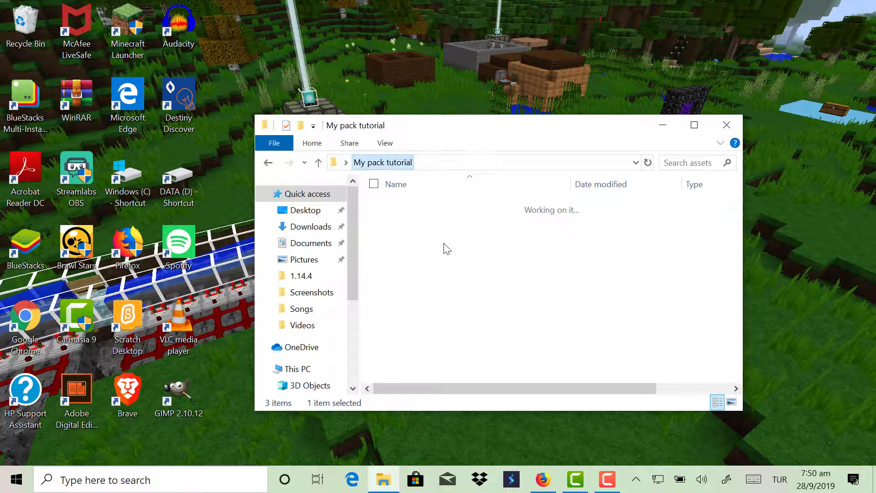
{"action": "double_click", "coordinate": [409, 205]}
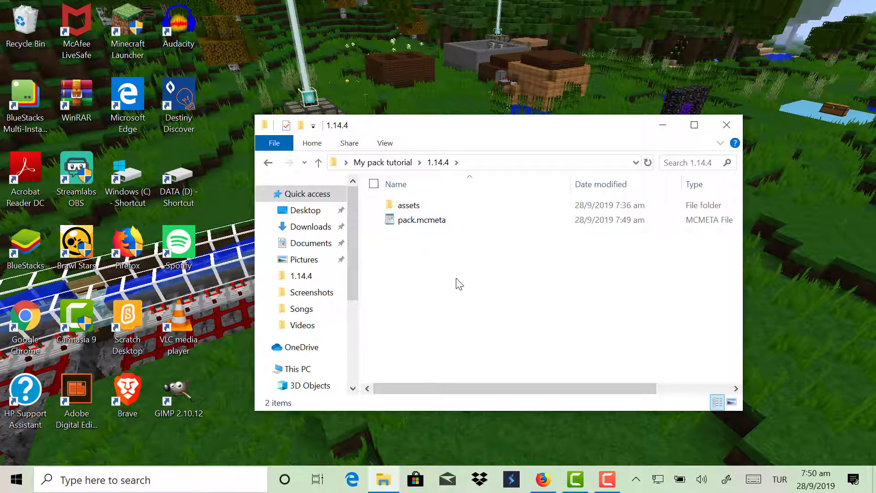
{"action": "left_click", "coordinate": [663, 131]}
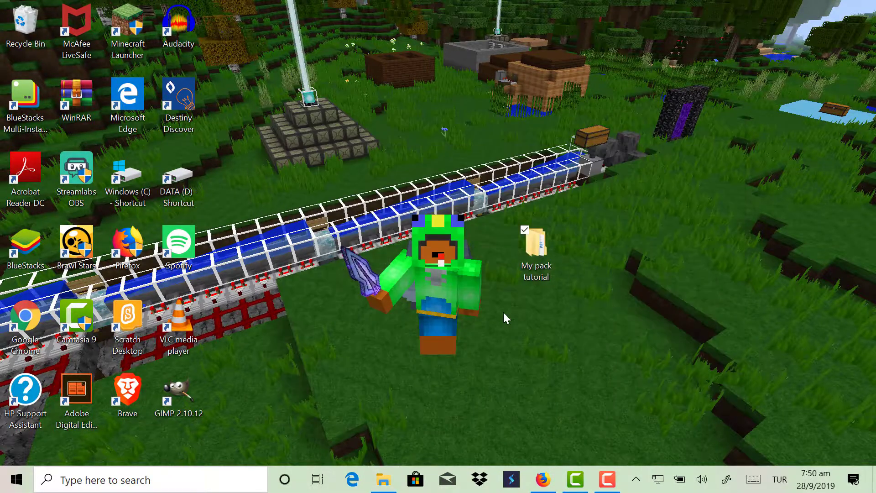
{"action": "left_click", "coordinate": [382, 480]}
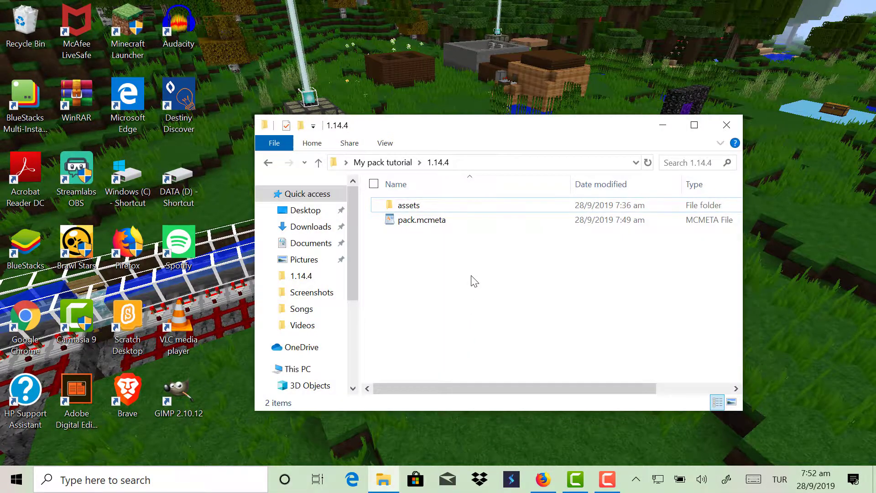
- Paste the pack image into the 1.14.4 folder and rename it pack.png
{"action": "right_click", "coordinate": [472, 278]}
{"action": "left_click", "coordinate": [393, 175]}
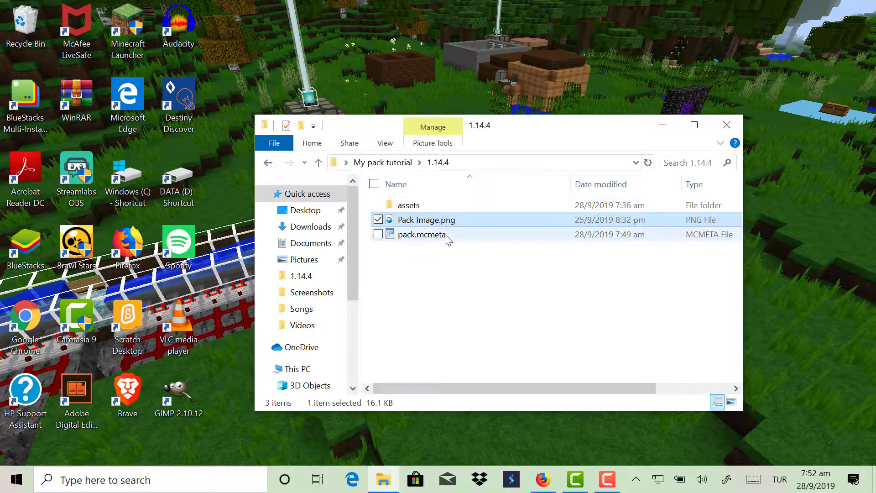
{"action": "right_click", "coordinate": [447, 221]}
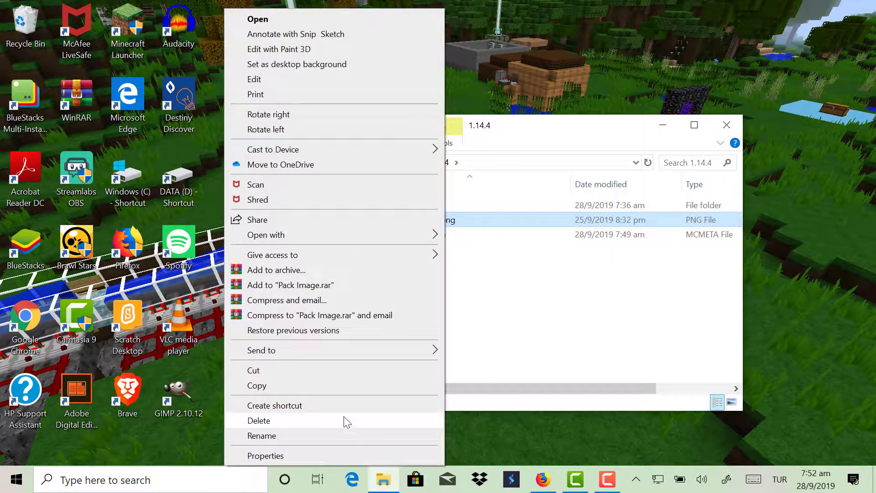
{"action": "left_click", "coordinate": [306, 437]}
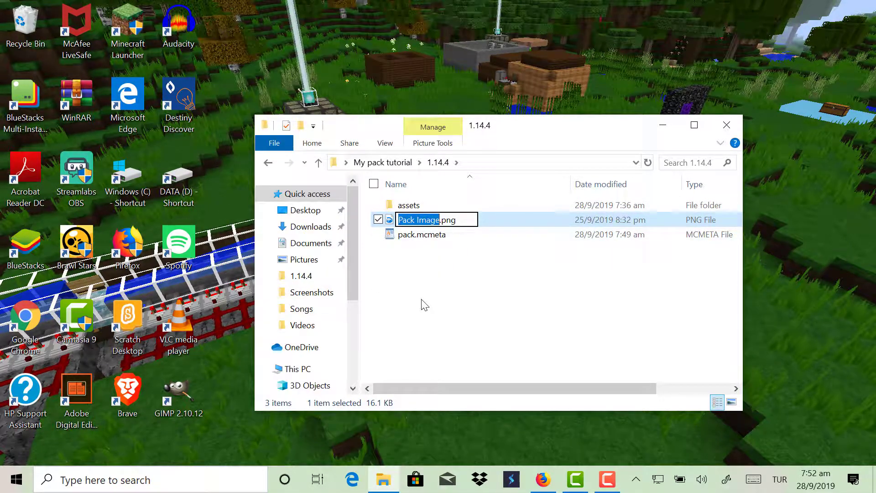
{"action": "type", "text": "pa"}
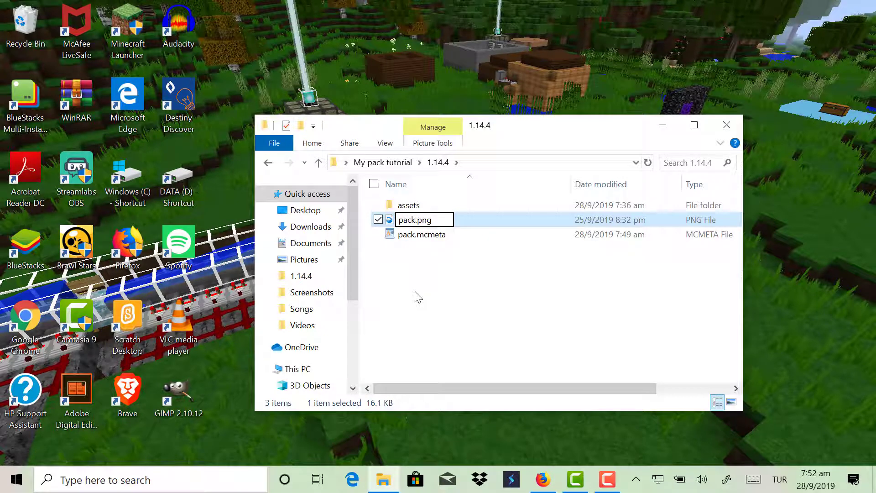
{"action": "left_click", "coordinate": [418, 297]}
{"action": "left_click_drag", "start_coordinate": [418, 305], "coordinate": [433, 201]}
{"action": "left_click", "coordinate": [385, 255]}
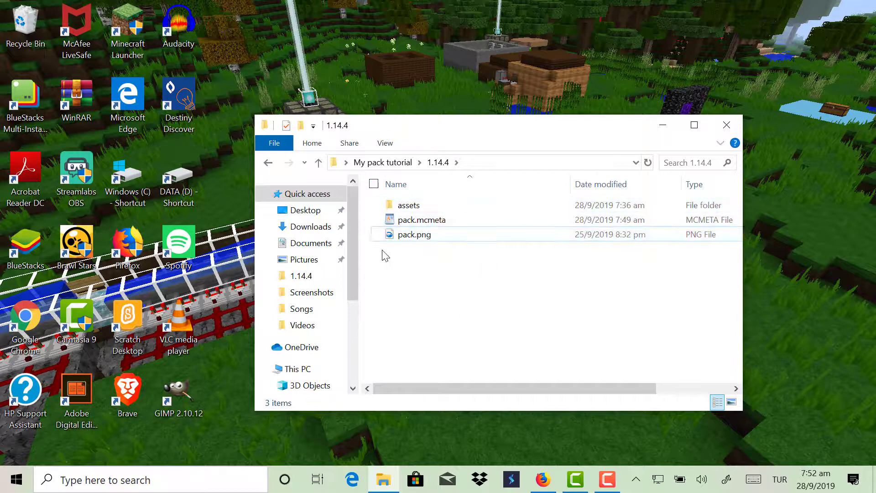
- Select assets, pack.mcmeta and pack.png together and choose WinRAR's Add to archive for them
{"action": "left_click", "coordinate": [396, 211]}
{"action": "left_click", "coordinate": [411, 220], "text": "ctrl"}
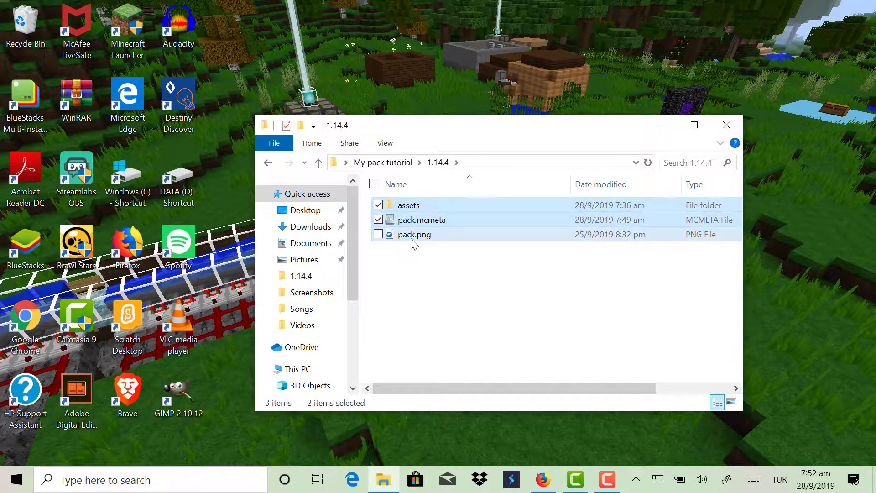
{"action": "left_click", "coordinate": [406, 235], "text": "ctrl"}
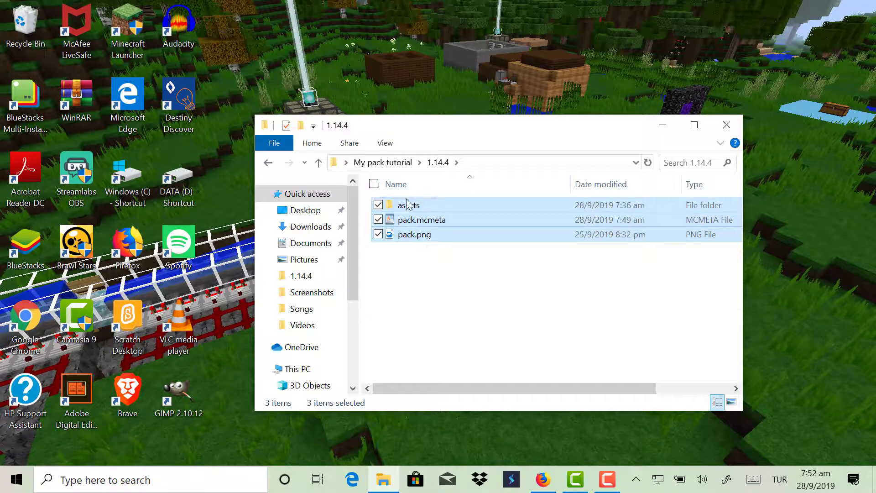
{"action": "right_click", "coordinate": [407, 205]}
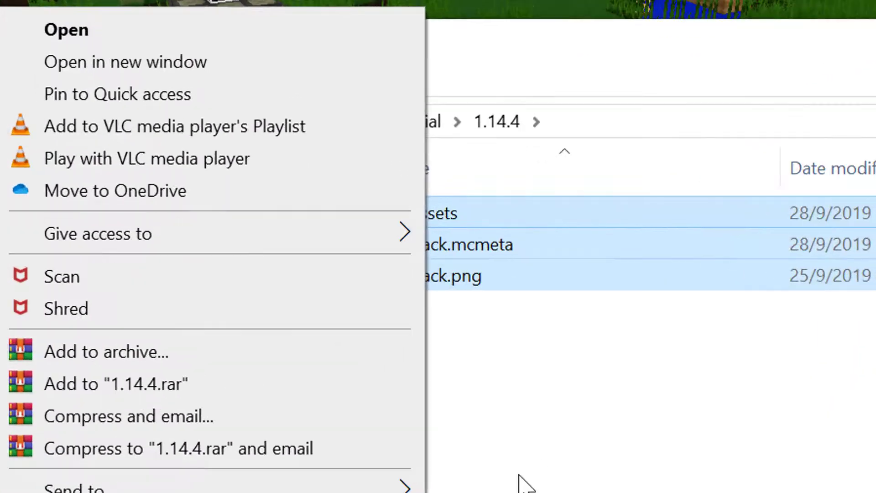
{"action": "left_click", "coordinate": [452, 324]}
{"action": "left_click", "coordinate": [360, 218]}
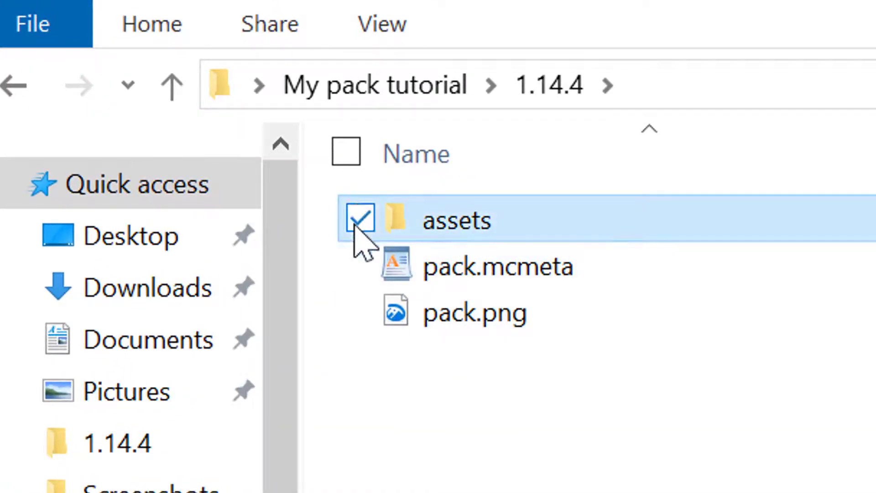
{"action": "left_click", "coordinate": [360, 264]}
{"action": "left_click", "coordinate": [360, 313]}
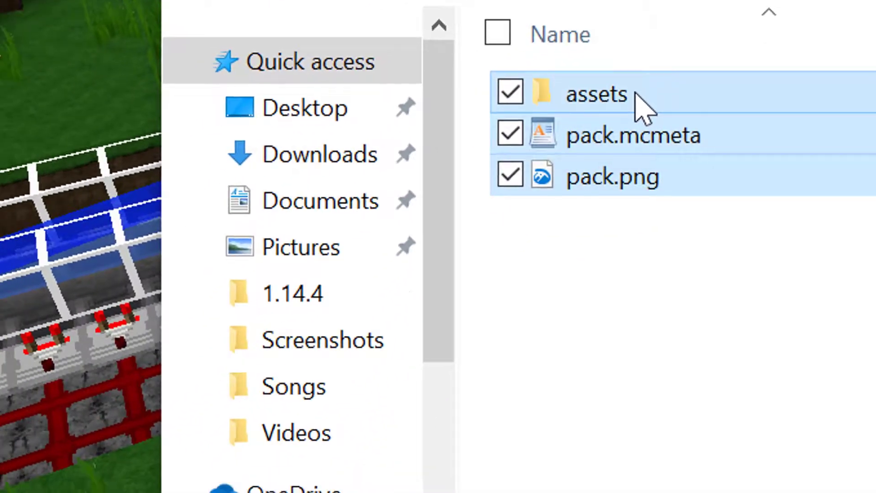
{"action": "right_click", "coordinate": [532, 189]}
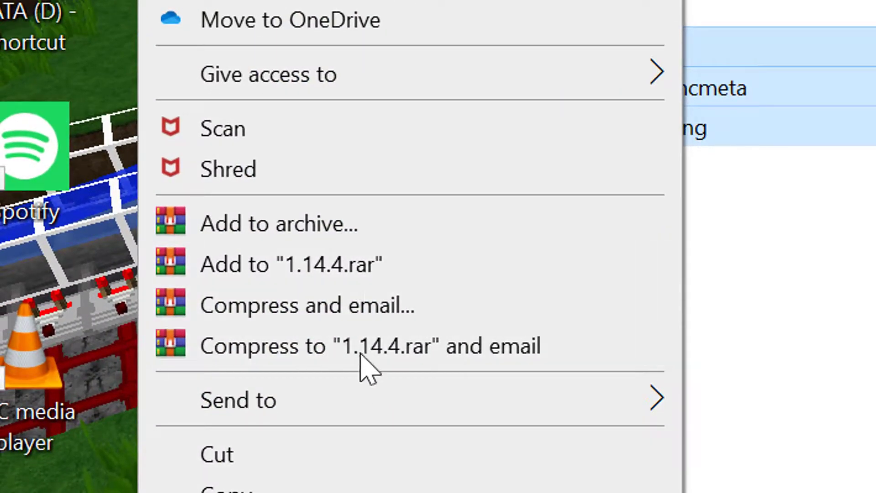
{"action": "left_click", "coordinate": [381, 224]}
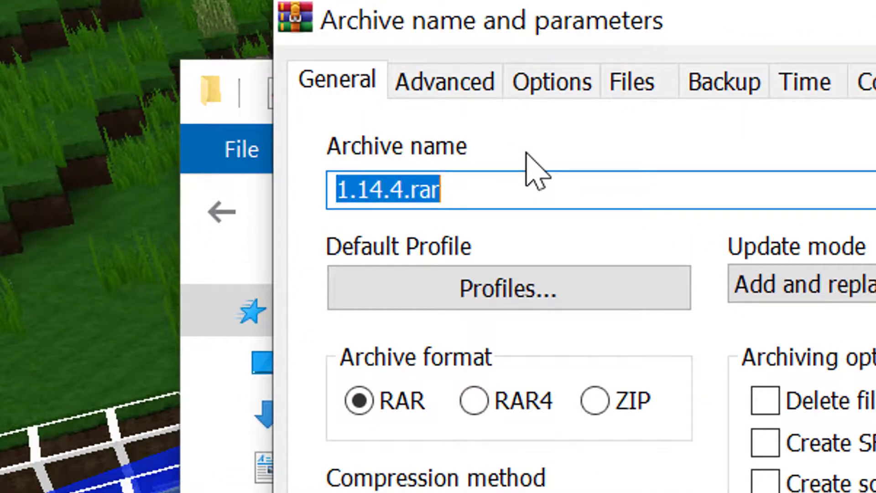
- Name the archive 'My pack tutorial demo', set the format to ZIP and create it
{"action": "type", "text": "My pack tutorial demo"}
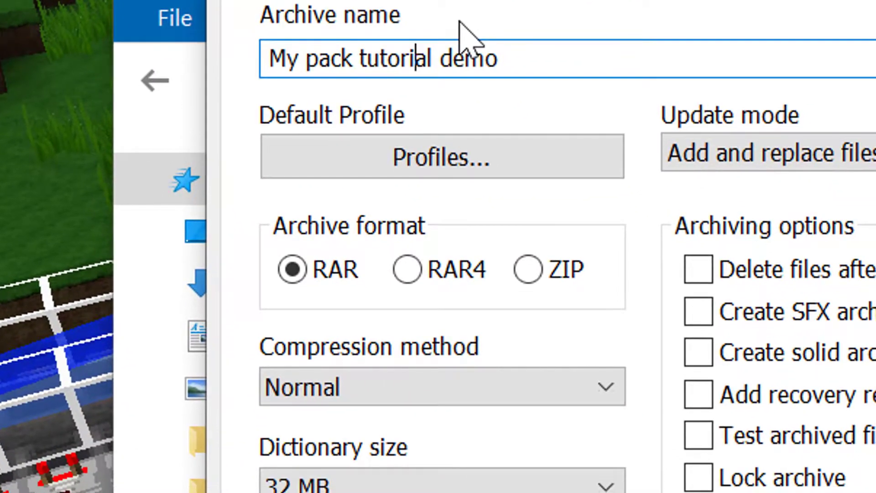
{"action": "left_click", "coordinate": [529, 274]}
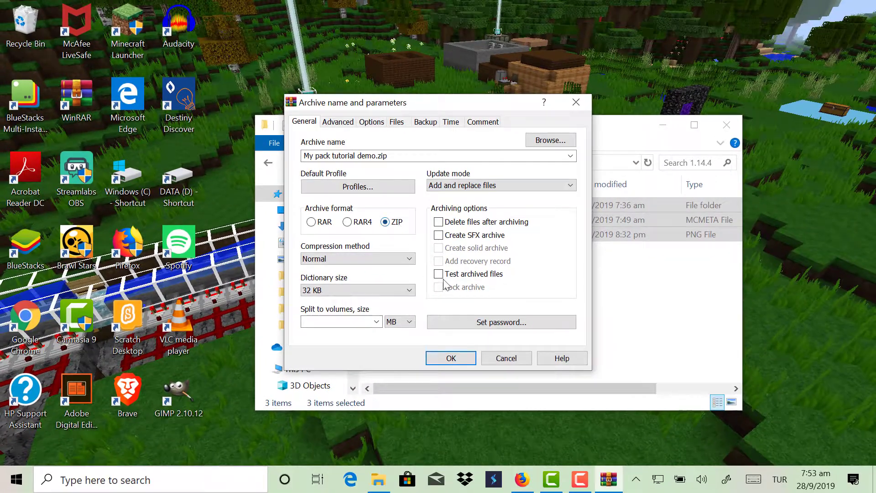
{"action": "left_click", "coordinate": [470, 355]}
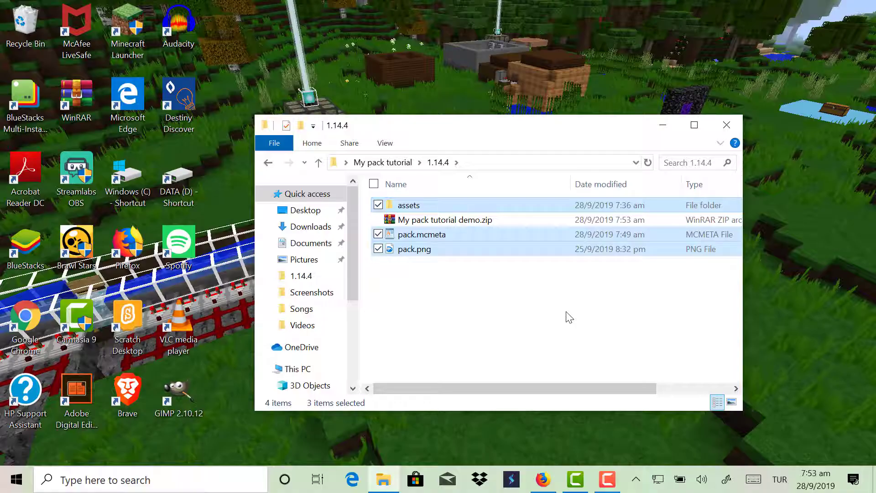
- Check that My pack tutorial demo.zip contains assets, pack.mcmeta and pack.png, then close WinRAR
{"action": "left_click", "coordinate": [569, 317]}
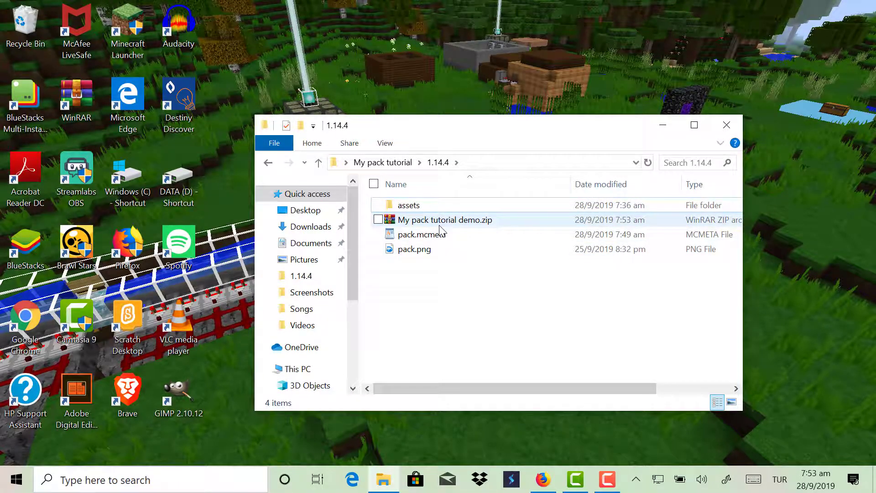
{"action": "double_click", "coordinate": [441, 221]}
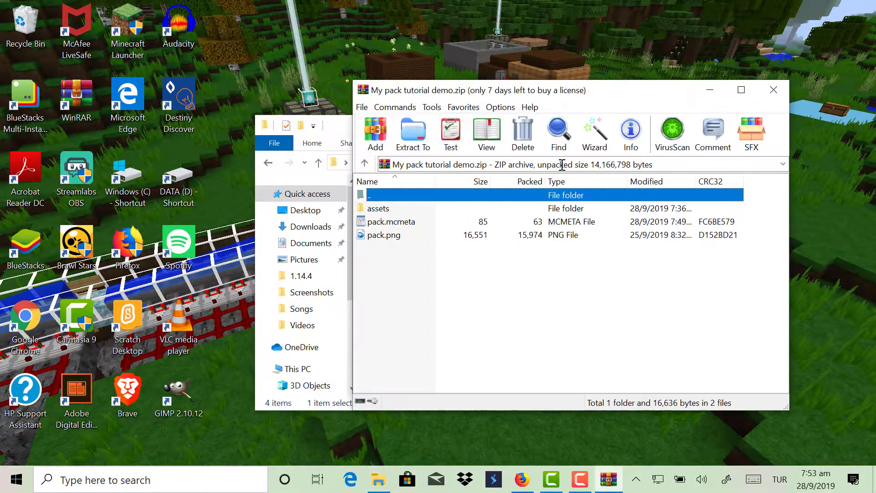
{"action": "left_click", "coordinate": [773, 90]}
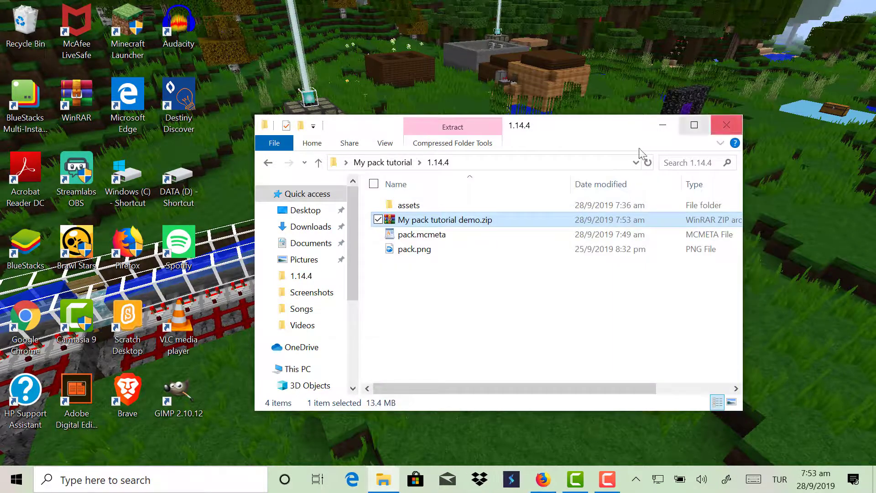
{"action": "right_click", "coordinate": [489, 221]}
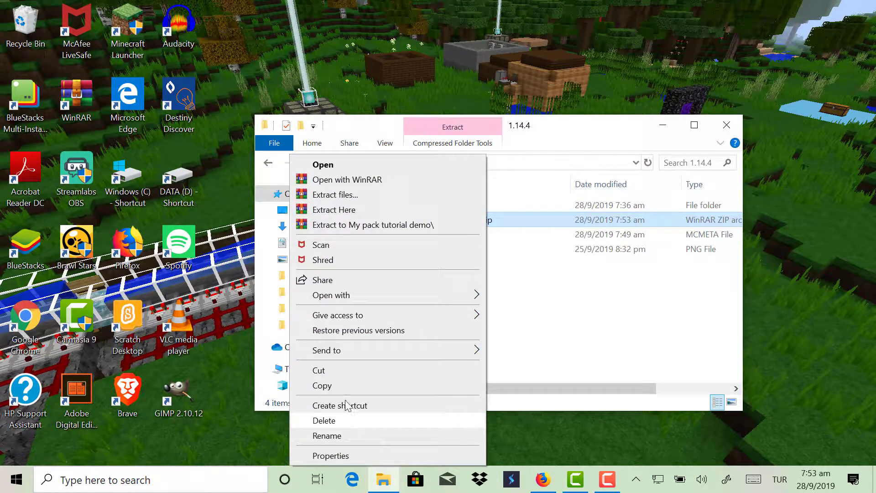
- Copy the zip archive and go to the %appdata% Roaming folder
{"action": "left_click", "coordinate": [322, 385]}
{"action": "left_click", "coordinate": [461, 300]}
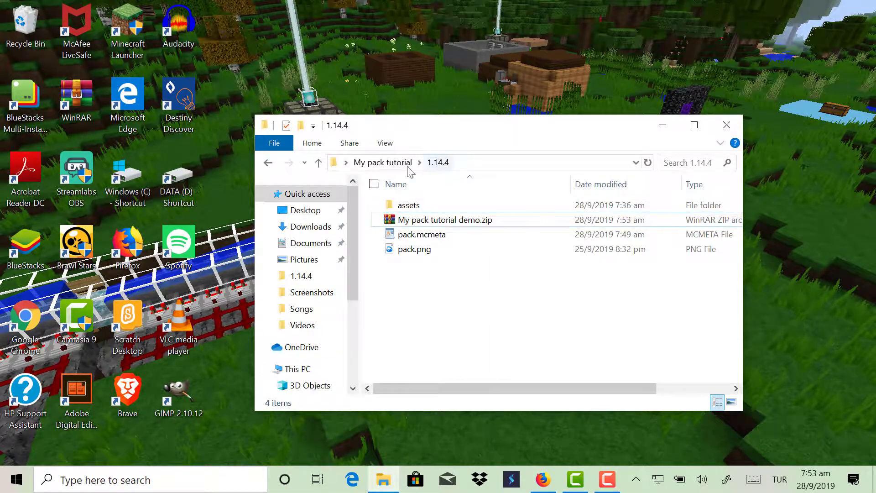
{"action": "left_click", "coordinate": [334, 162]}
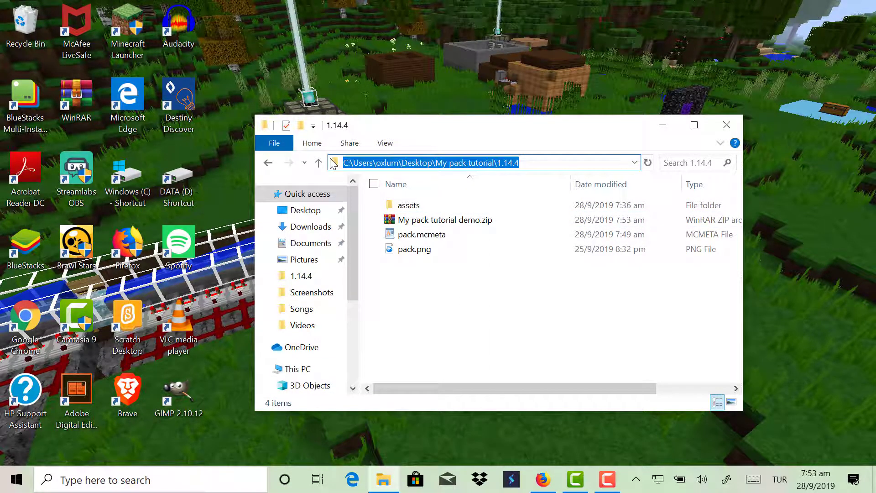
{"action": "type", "text": "%"}
{"action": "key", "text": "Down"}
{"action": "key", "text": "Return"}
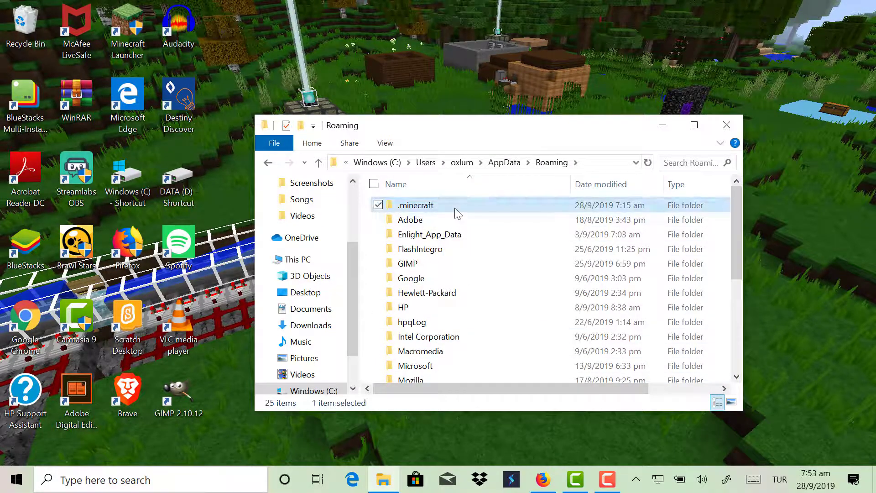
- Paste the zip into the .minecraft resourcepacks folder
{"action": "double_click", "coordinate": [456, 207]}
{"action": "double_click", "coordinate": [449, 324]}
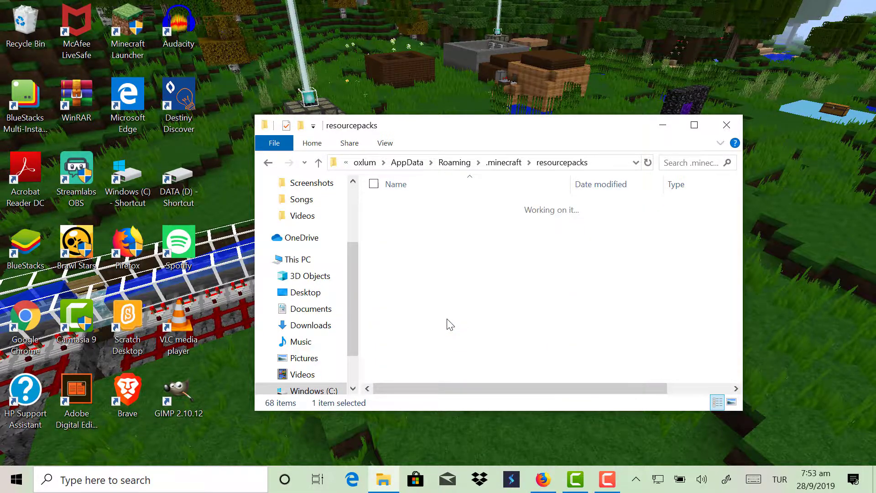
{"action": "right_click", "coordinate": [443, 366]}
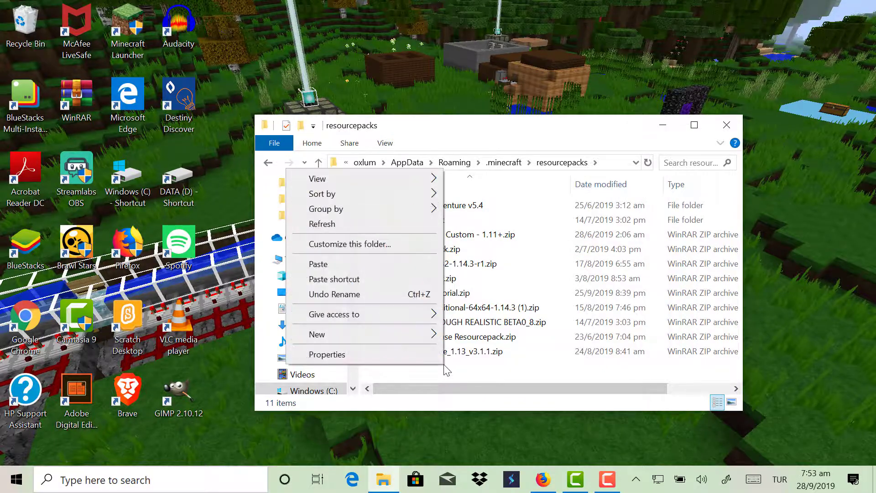
{"action": "left_click", "coordinate": [328, 264]}
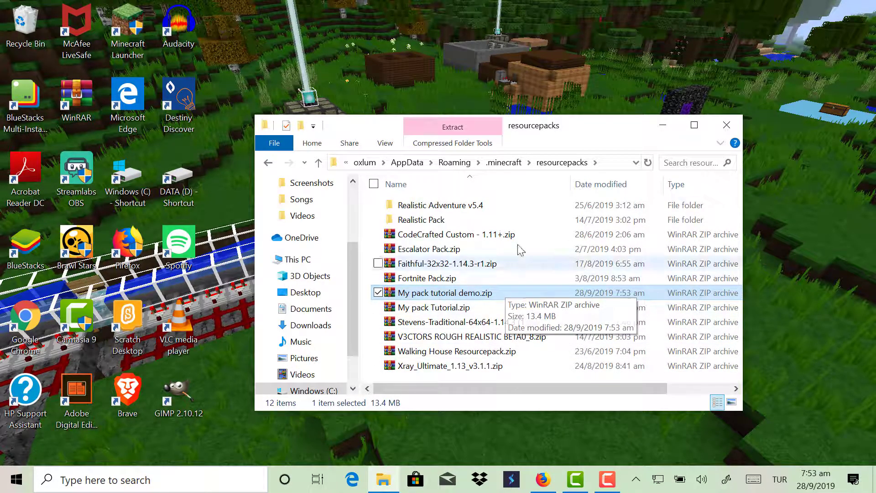
{"action": "left_click", "coordinate": [368, 282]}
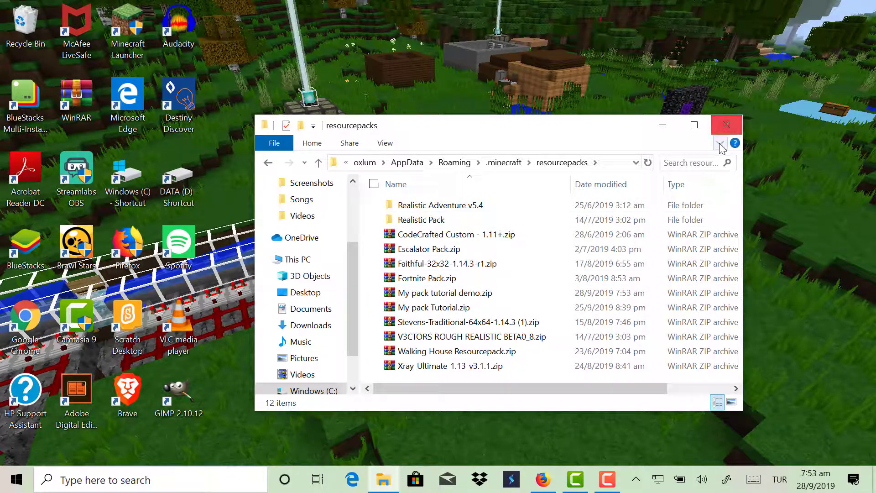
- Close File Explorer, launch Minecraft and scroll the world list to find Optifine World
{"action": "left_click", "coordinate": [726, 125]}
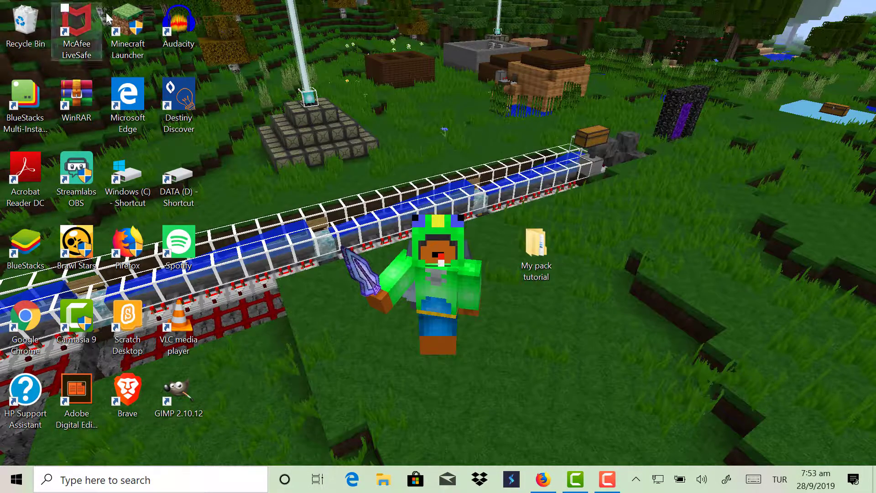
{"action": "double_click", "coordinate": [141, 32]}
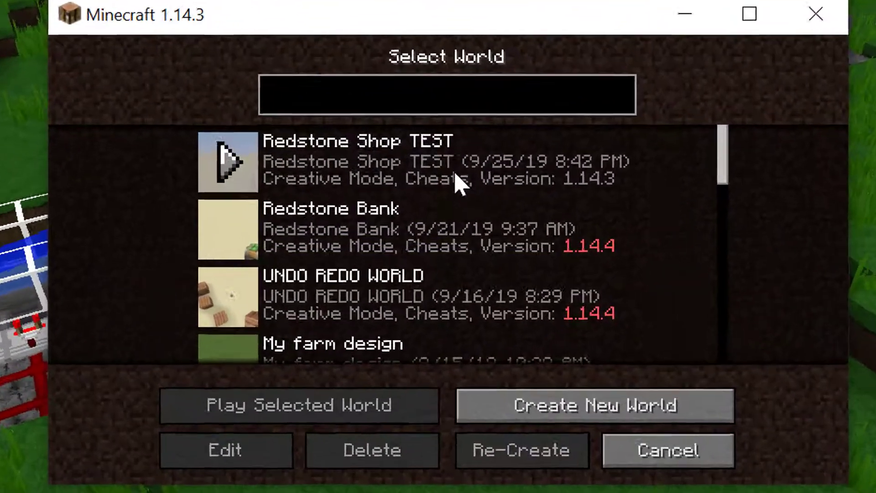
{"action": "scroll", "coordinate": [450, 214], "scroll_direction": "down", "scroll_amount": 3}
{"action": "scroll", "coordinate": [402, 194], "scroll_direction": "up", "scroll_amount": 3}
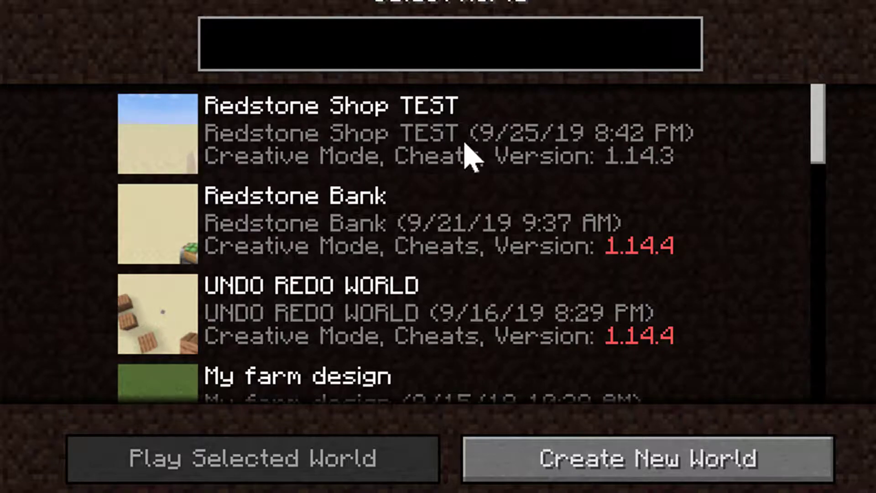
{"action": "scroll", "coordinate": [514, 215], "scroll_direction": "down", "scroll_amount": 2}
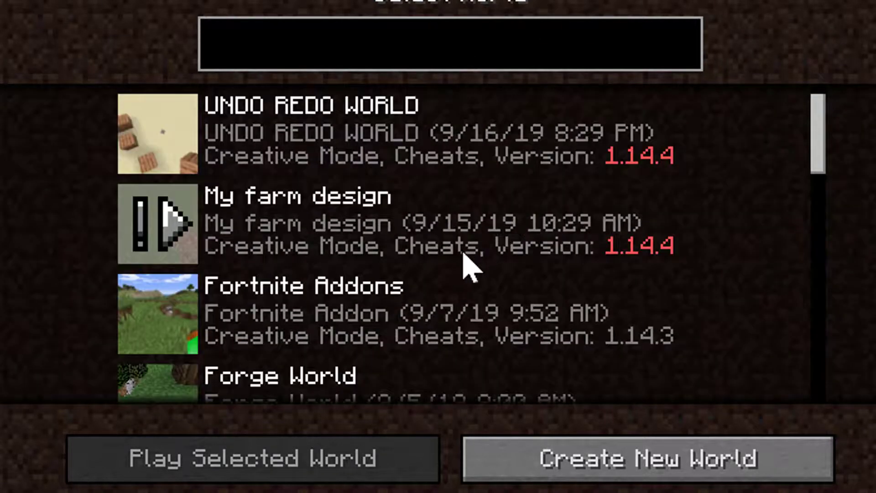
{"action": "scroll", "coordinate": [463, 255], "scroll_direction": "down", "scroll_amount": 5}
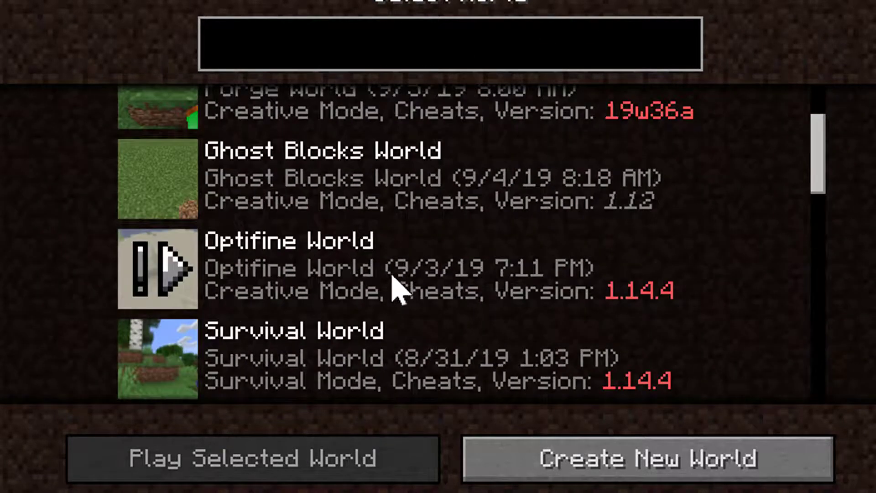
- Load Optifine World and switch to third-person view to see the dirt blocks
{"action": "double_click", "coordinate": [352, 270]}
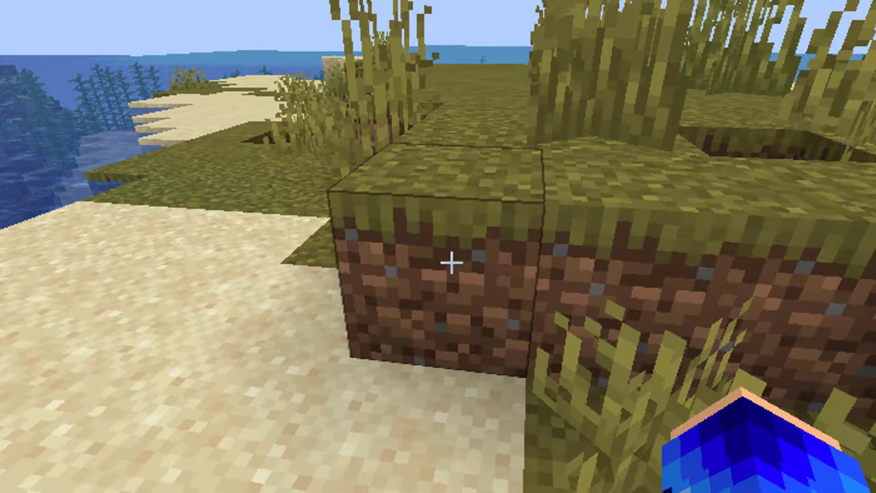
{"action": "key", "text": "F5"}
{"action": "key", "text": "F5"}
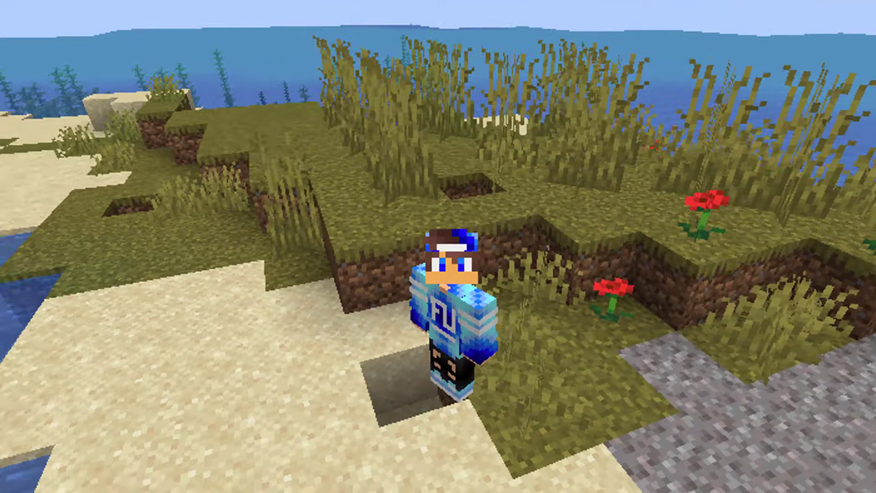
- Take a stack of Coarse Dirt from the creative inventory and place it on the gravel
{"action": "key", "text": "F5"}
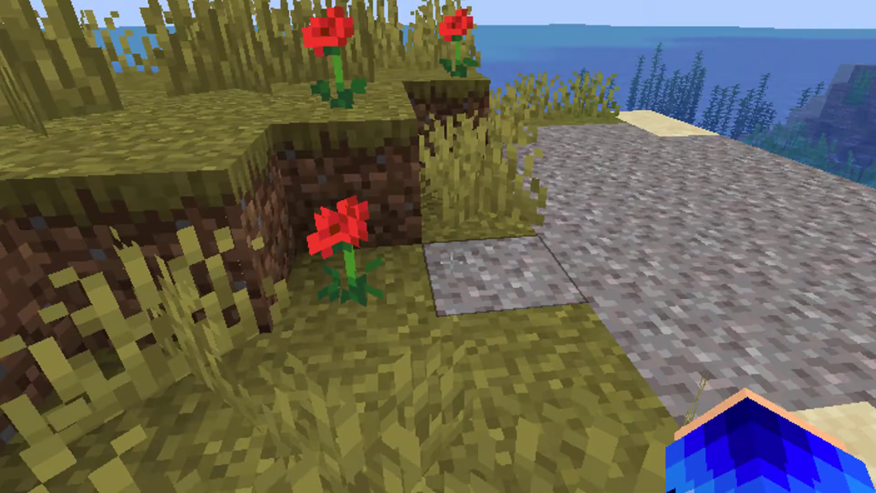
{"action": "key", "text": "e"}
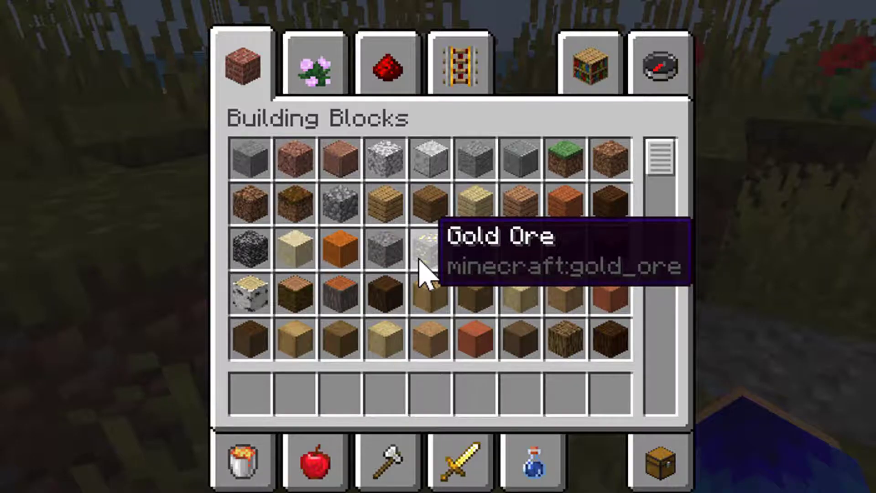
{"action": "key", "text": "e"}
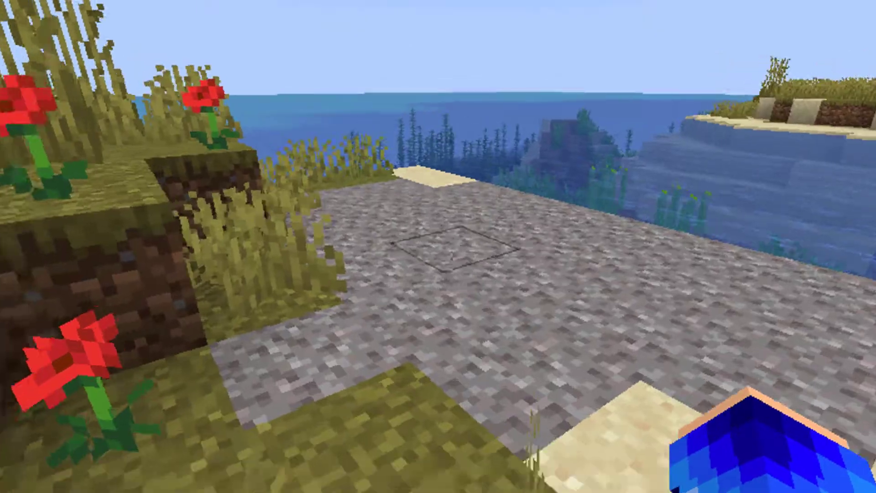
{"action": "key", "text": "e"}
{"action": "key", "text": "e"}
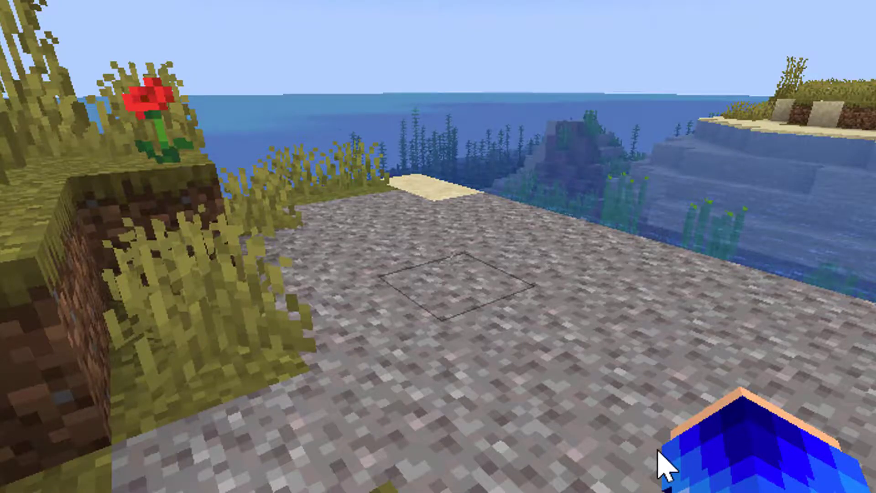
{"action": "key", "text": "e"}
{"action": "left_click", "coordinate": [648, 456]}
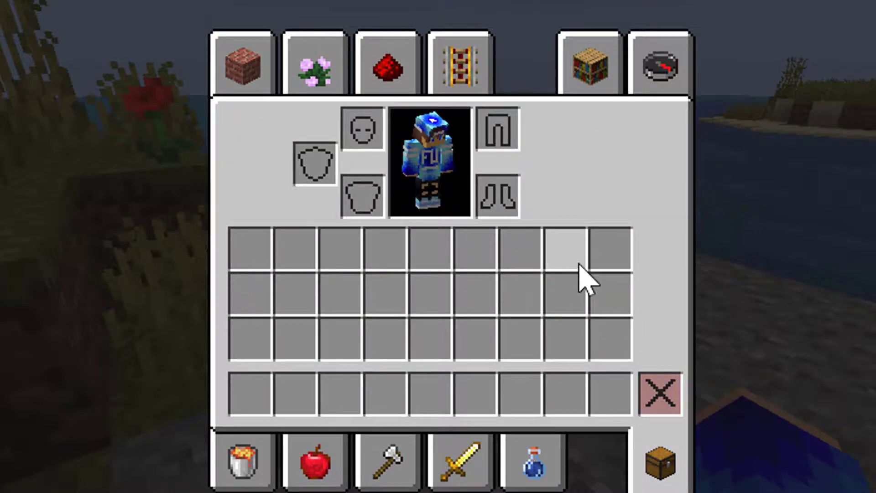
{"action": "left_click", "coordinate": [690, 59]}
{"action": "type", "text": "d"}
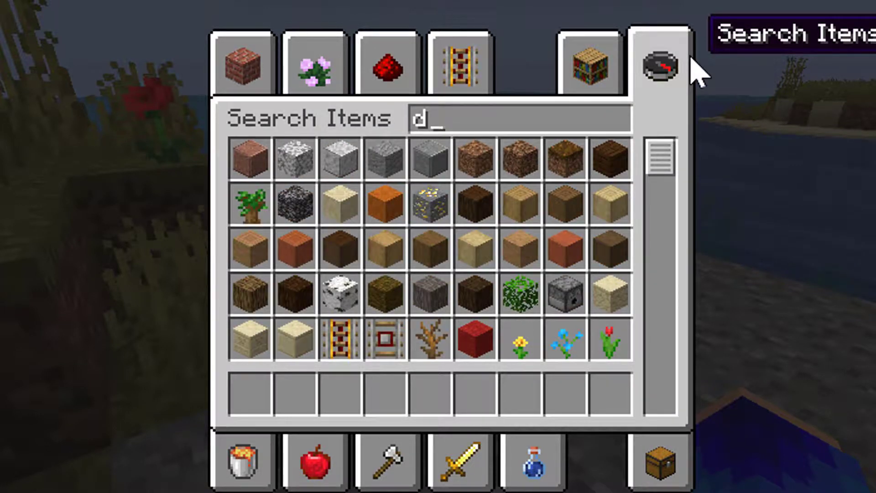
{"action": "type", "text": "i"}
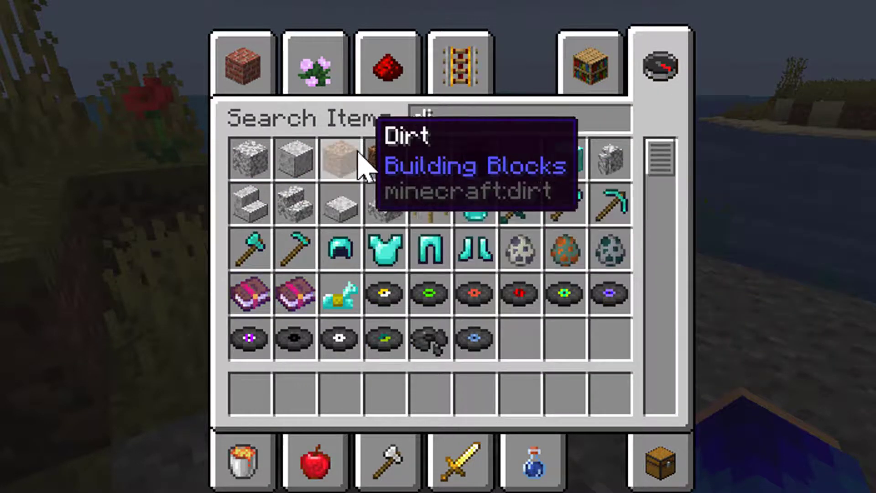
{"action": "left_click", "coordinate": [380, 153], "text": "shift"}
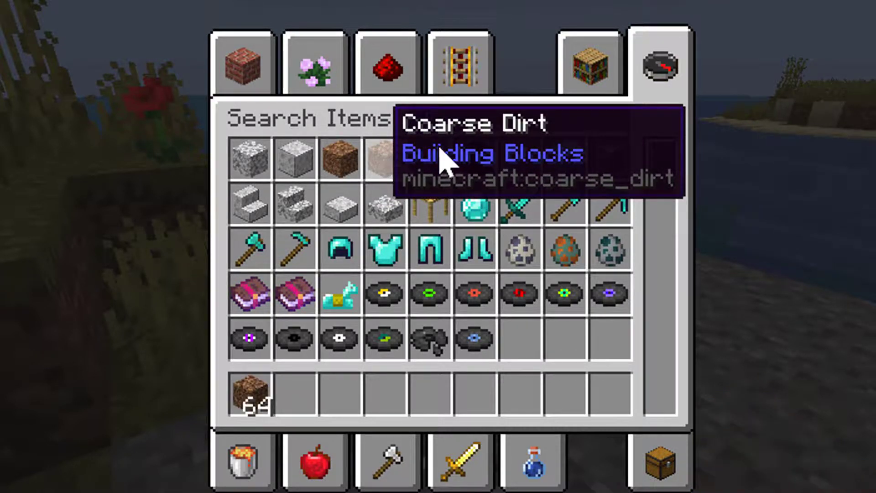
{"action": "left_click", "coordinate": [675, 465]}
{"action": "key", "text": "e"}
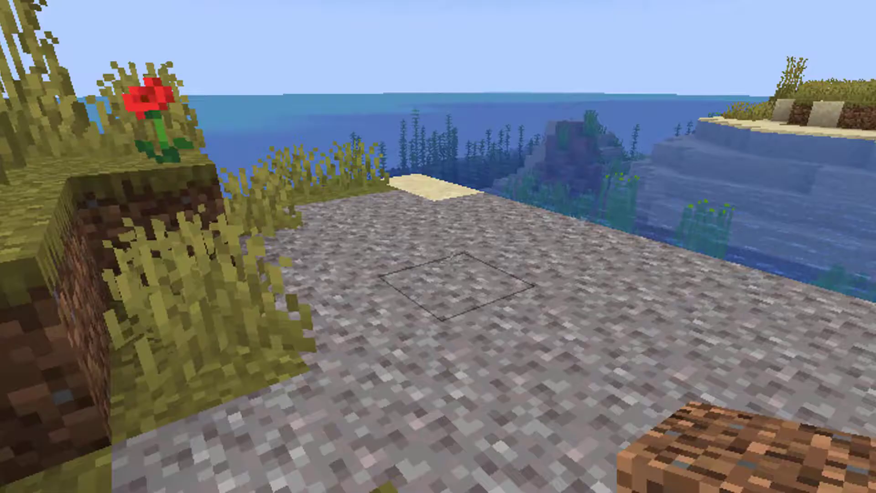
{"action": "right_click", "coordinate": [438, 247]}
- Search the inventory for 'dir' and place an ordinary dirt block on the gravel
{"action": "key", "text": "e"}
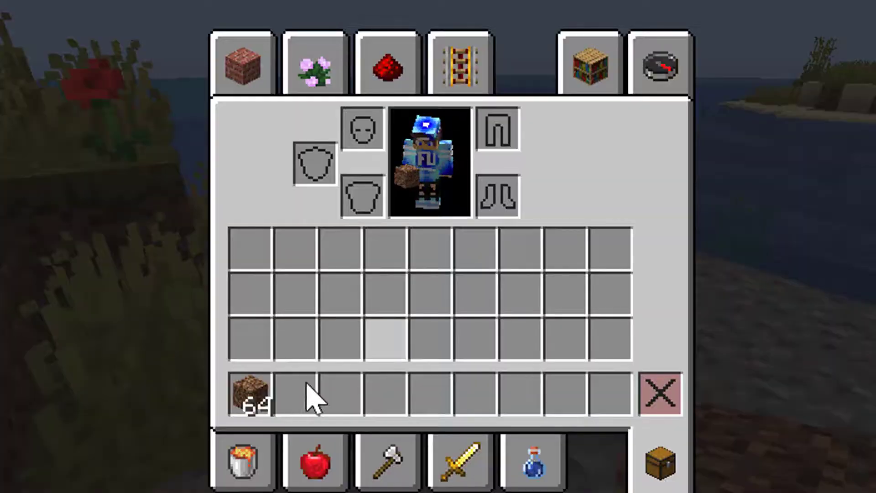
{"action": "key", "text": "e"}
{"action": "key", "text": "e"}
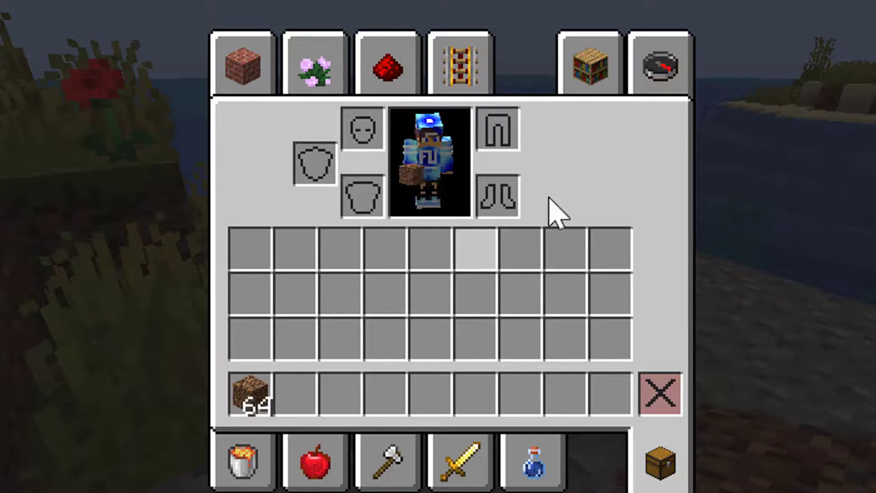
{"action": "left_click", "coordinate": [661, 60]}
{"action": "type", "text": "dir"}
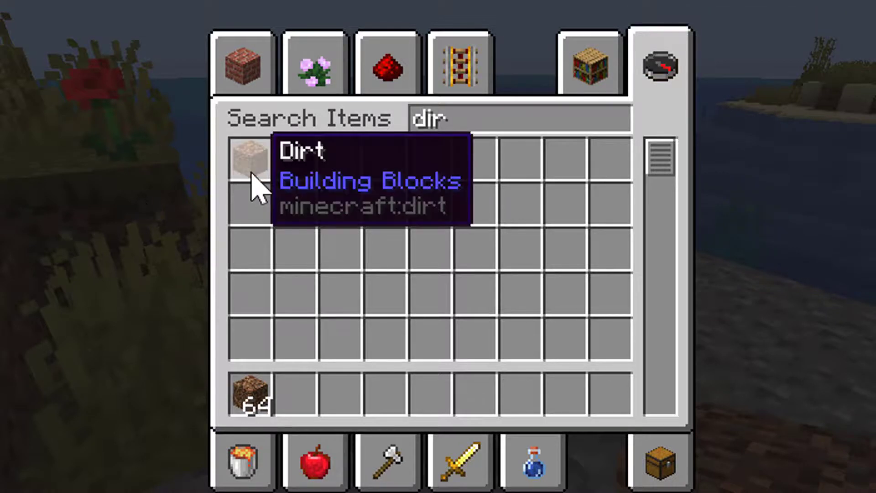
{"action": "key", "text": "ctrl+a"}
{"action": "left_click", "coordinate": [655, 470]}
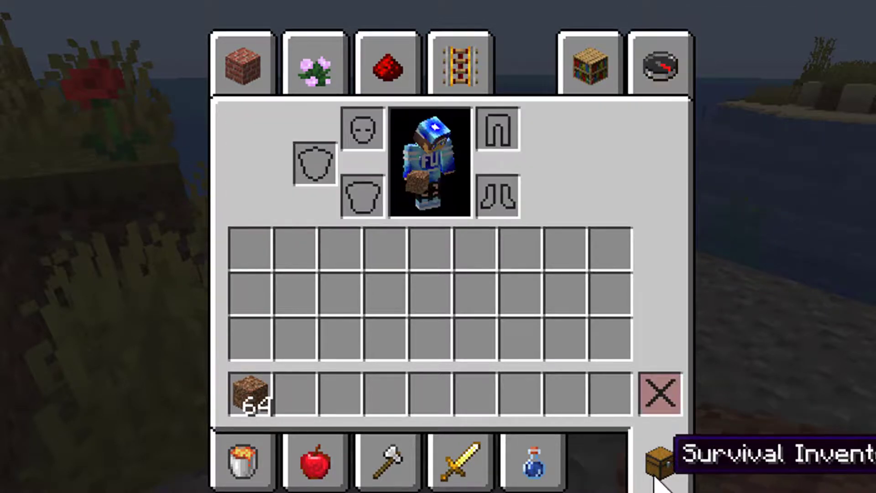
{"action": "key", "text": "e"}
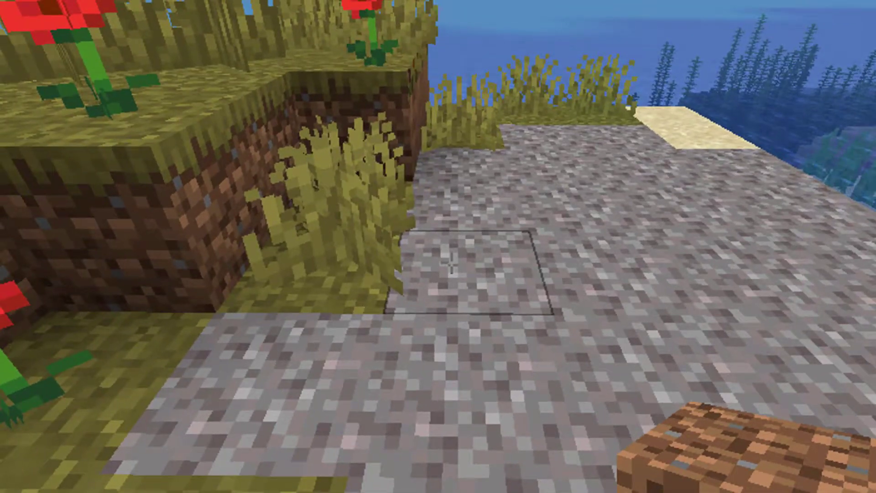
{"action": "right_click", "coordinate": [451, 260]}
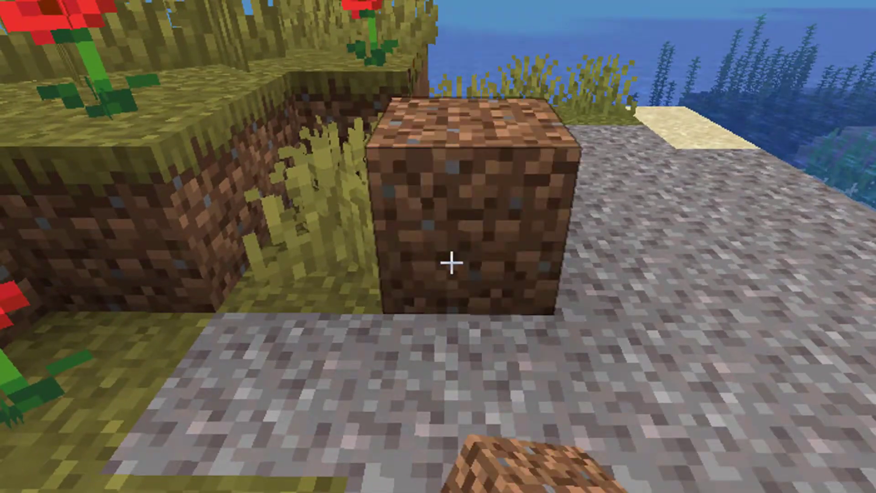
- Move My pack tutorial demo.zip into Selected packs above Default and apply it to reload resources
{"action": "key", "text": "Escape"}
{"action": "left_click", "coordinate": [336, 328]}
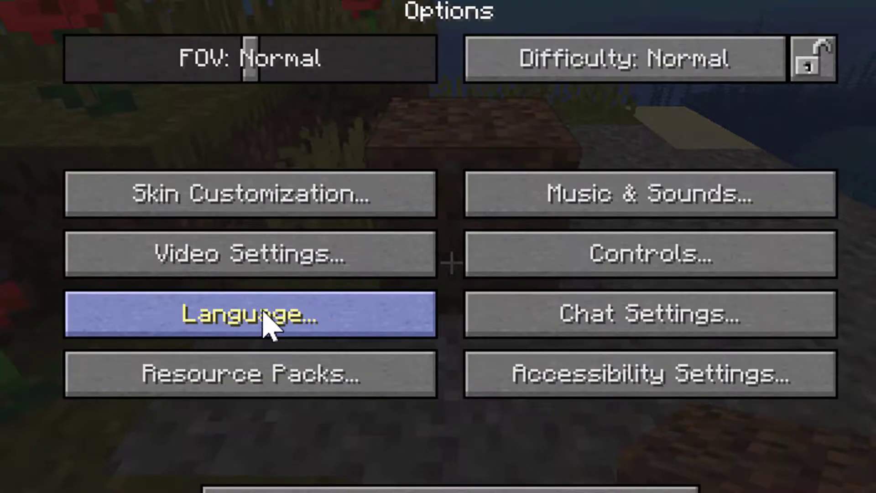
{"action": "left_click", "coordinate": [356, 365]}
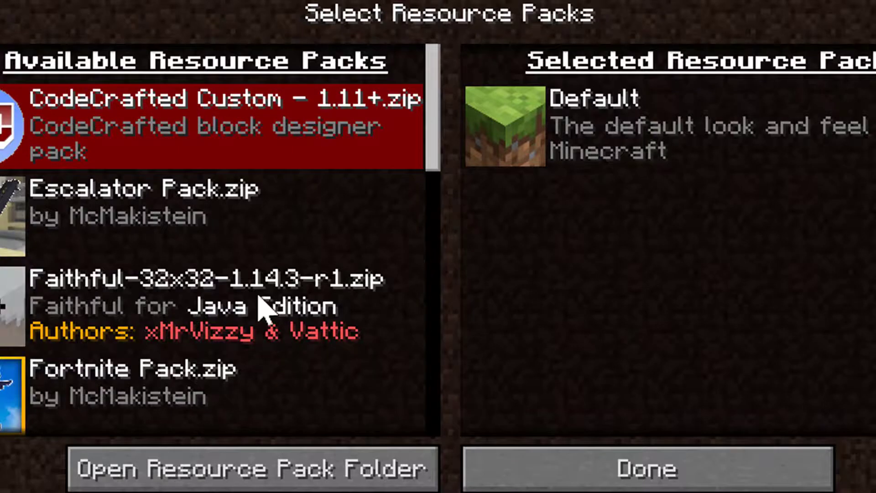
{"action": "scroll", "coordinate": [242, 242], "scroll_direction": "down", "scroll_amount": 2}
{"action": "scroll", "coordinate": [237, 253], "scroll_direction": "down", "scroll_amount": 1}
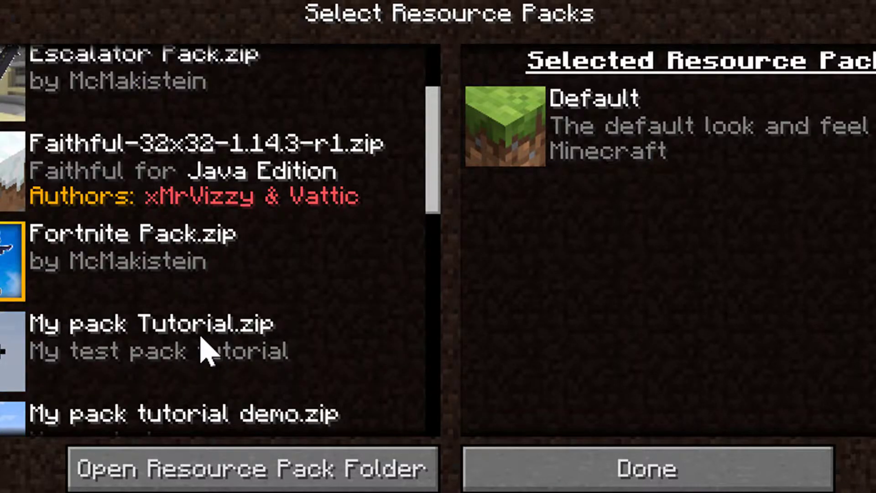
{"action": "scroll", "coordinate": [203, 351], "scroll_direction": "down", "scroll_amount": 1}
{"action": "scroll", "coordinate": [201, 362], "scroll_direction": "down", "scroll_amount": 1}
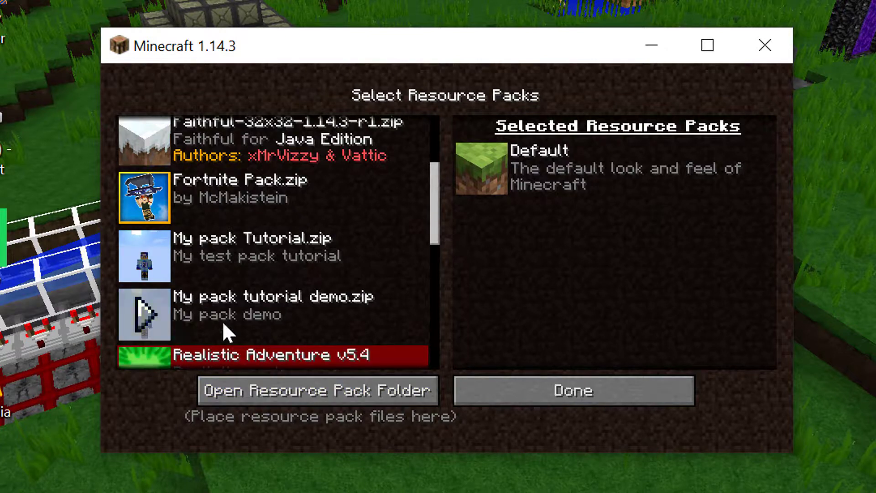
{"action": "left_click", "coordinate": [143, 317]}
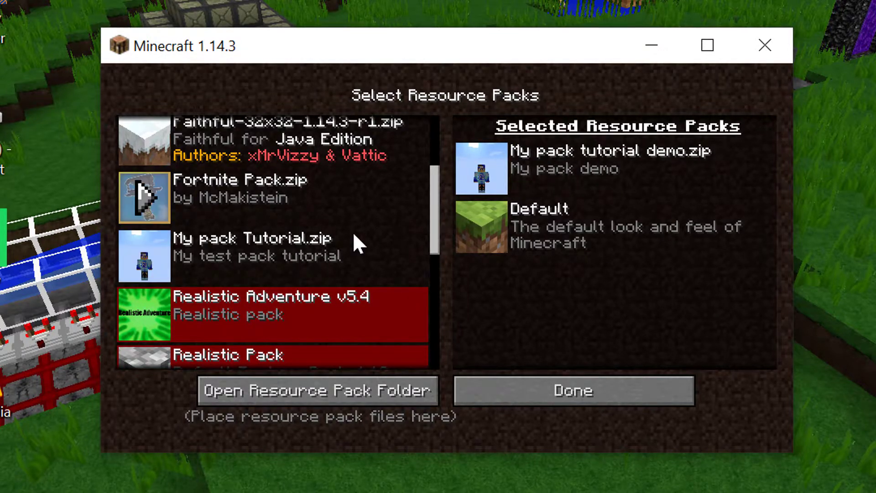
{"action": "left_click", "coordinate": [529, 390]}
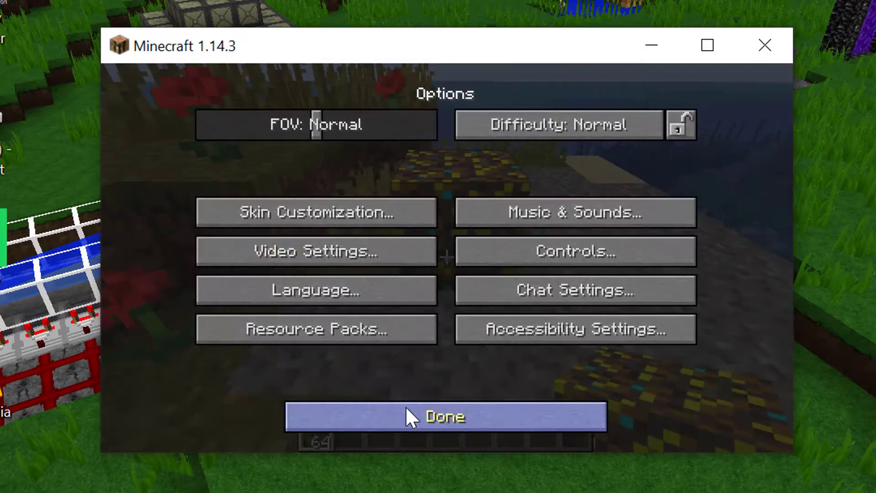
- Close the options and resume play to view the yellow-and-cyan speckled dirt blocks
{"action": "left_click", "coordinate": [407, 416]}
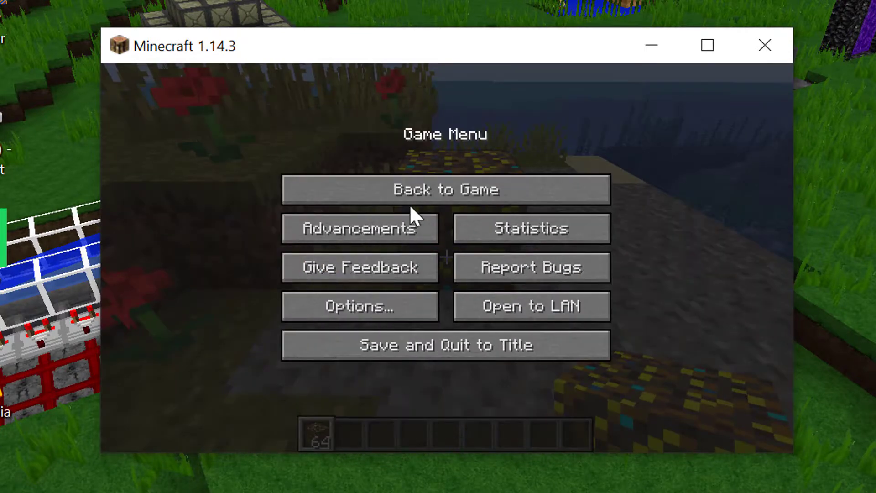
{"action": "left_click", "coordinate": [410, 201]}
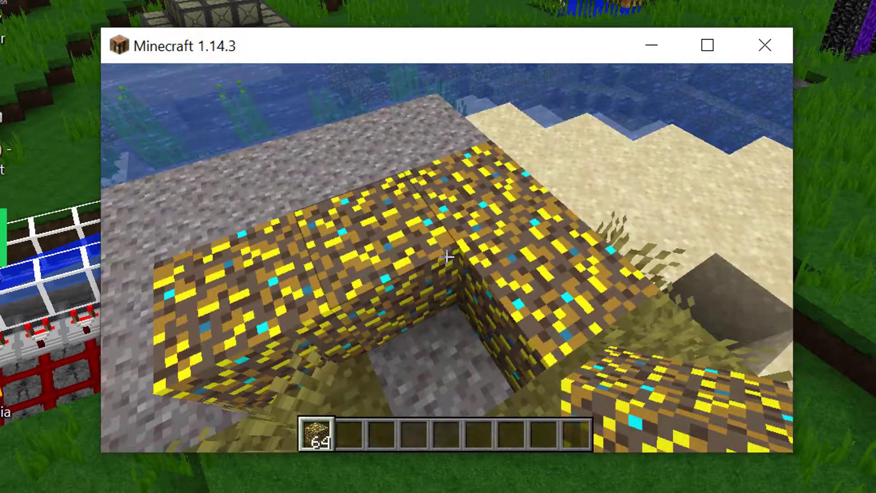
- Set mouse sensitivity to 73% under Controls > Mouse Settings, then resume play
{"action": "key", "text": "e"}
{"action": "key", "text": "e"}
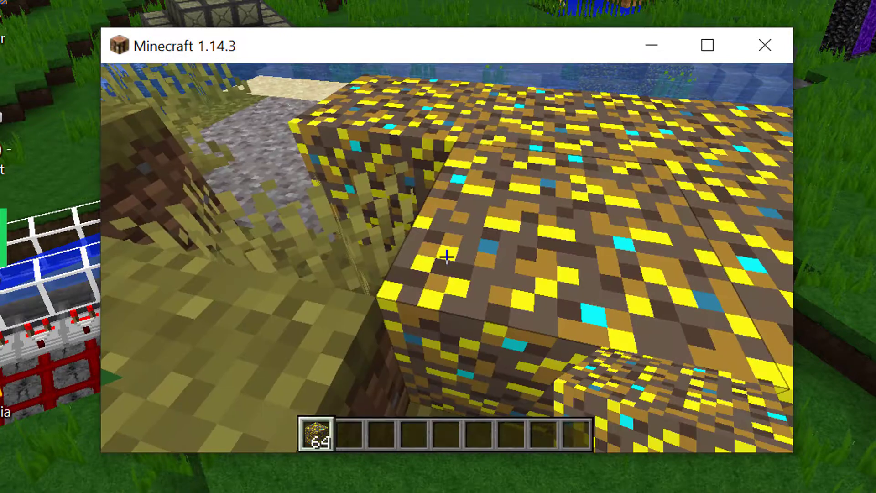
{"action": "key", "text": "Escape"}
{"action": "left_click", "coordinate": [370, 300]}
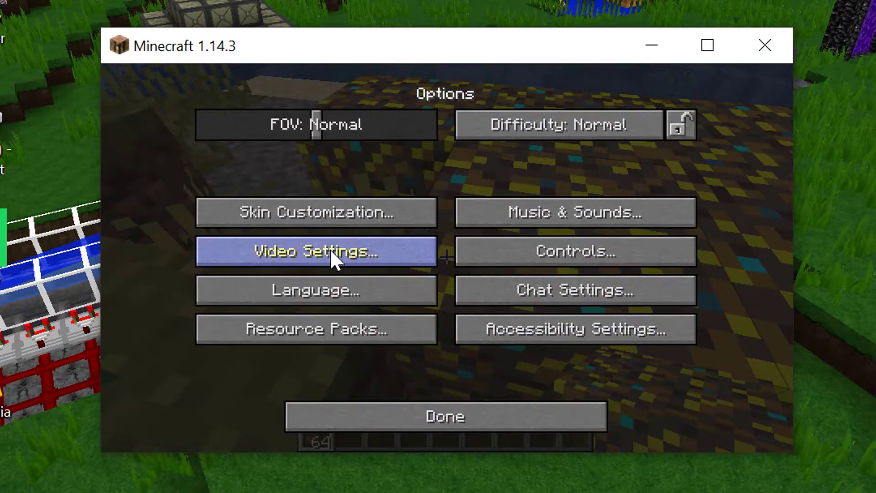
{"action": "left_click", "coordinate": [568, 256]}
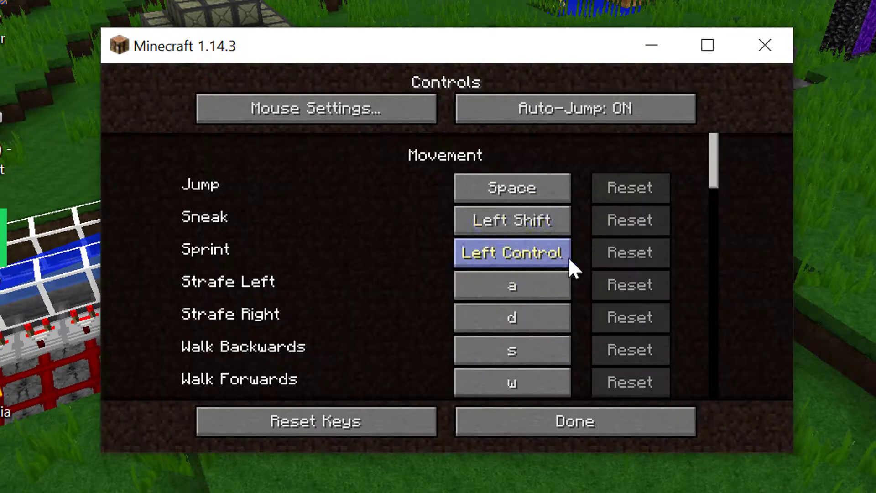
{"action": "left_click", "coordinate": [365, 120]}
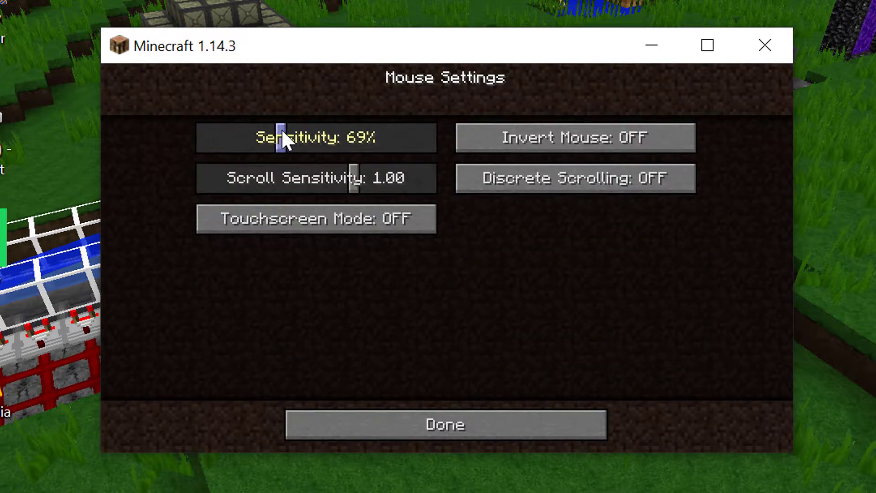
{"action": "left_click_drag", "start_coordinate": [281, 129], "coordinate": [286, 129]}
{"action": "left_click", "coordinate": [422, 413]}
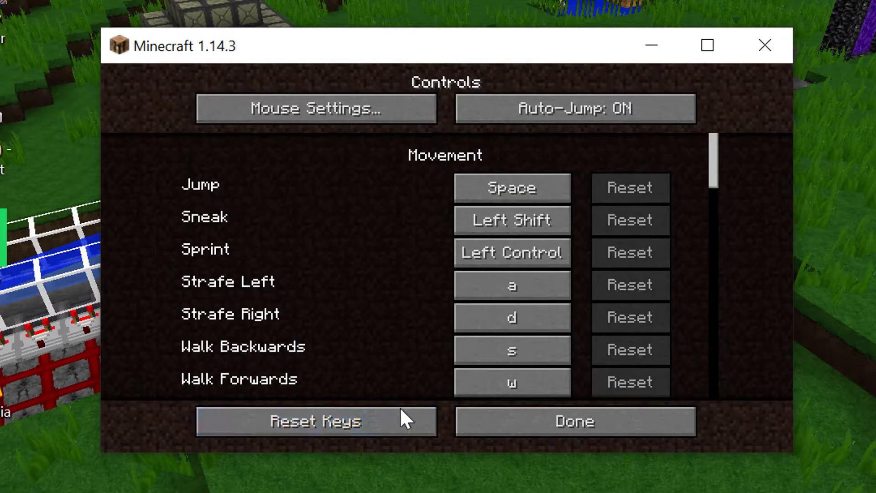
{"action": "left_click", "coordinate": [516, 421]}
{"action": "left_click", "coordinate": [438, 418]}
{"action": "left_click", "coordinate": [436, 188]}
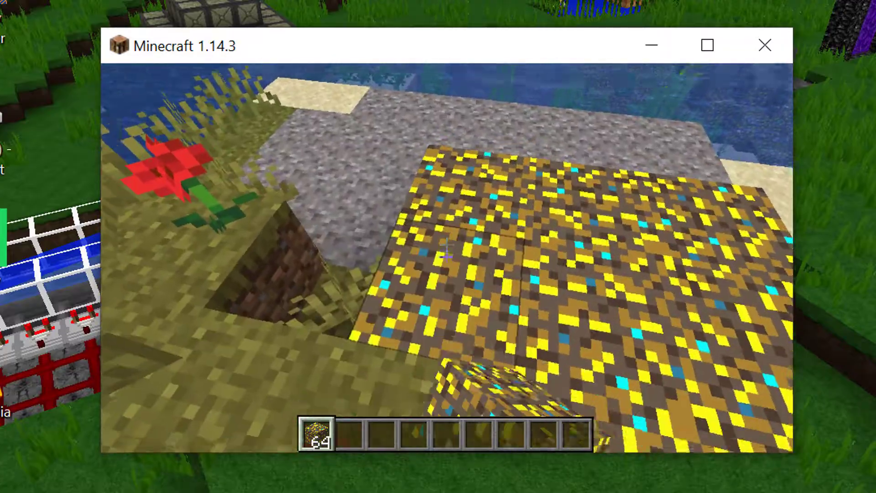
- Break the poppy and mine all the speckled dirt blocks
{"action": "left_click", "coordinate": [447, 253]}
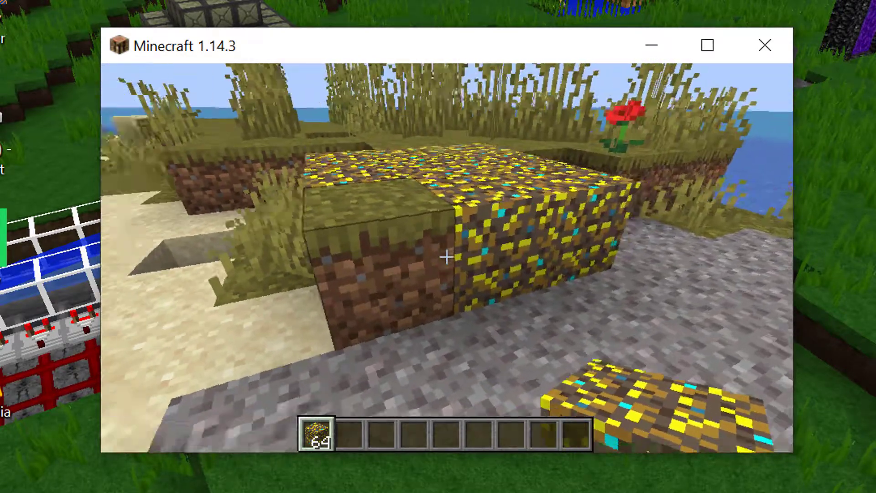
{"action": "left_click", "coordinate": [447, 257]}
{"action": "left_click", "coordinate": [446, 257]}
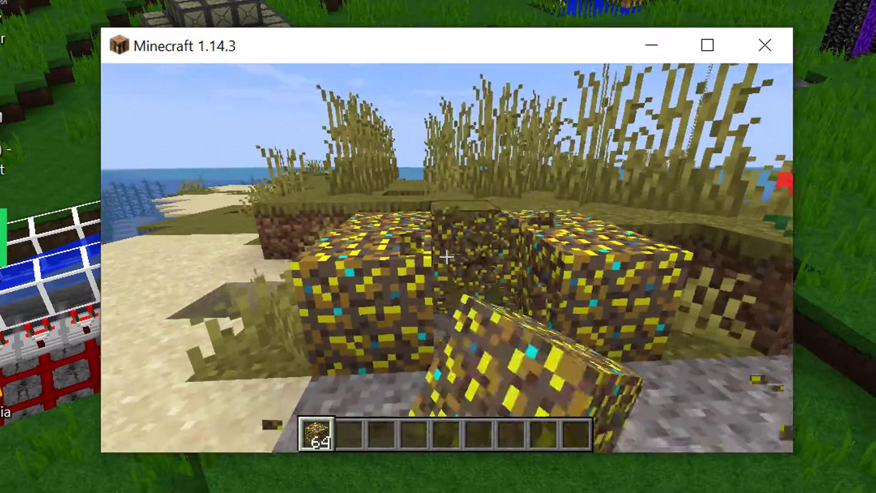
{"action": "left_click", "coordinate": [446, 257]}
{"action": "left_click", "coordinate": [447, 257]}
{"action": "left_click", "coordinate": [446, 257]}
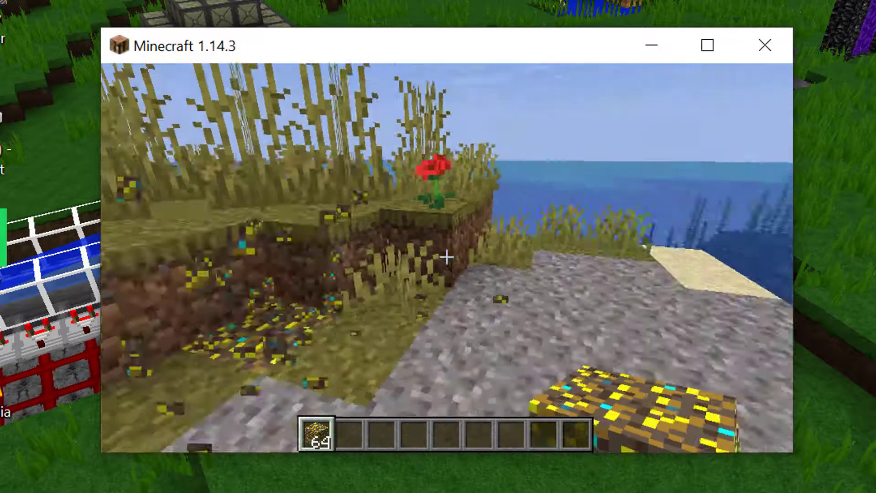
- Save and quit the world to the title screen, then quit Minecraft
{"action": "key", "text": "Escape"}
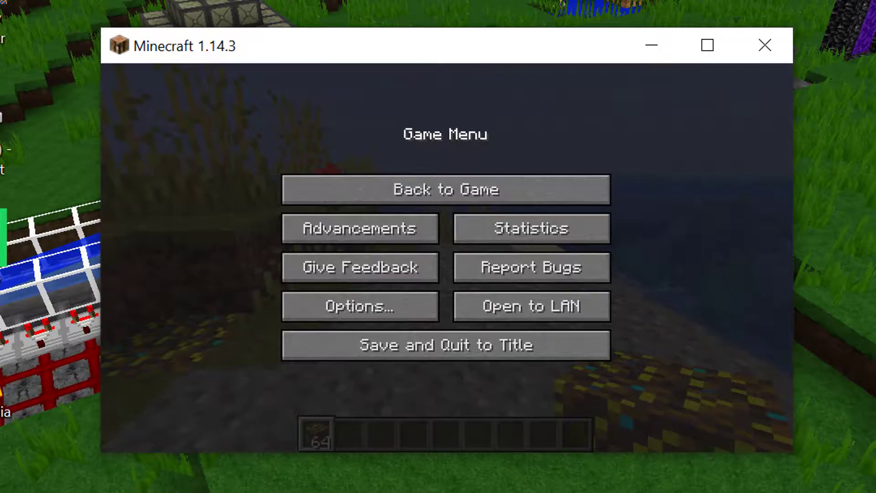
{"action": "key", "text": "Escape"}
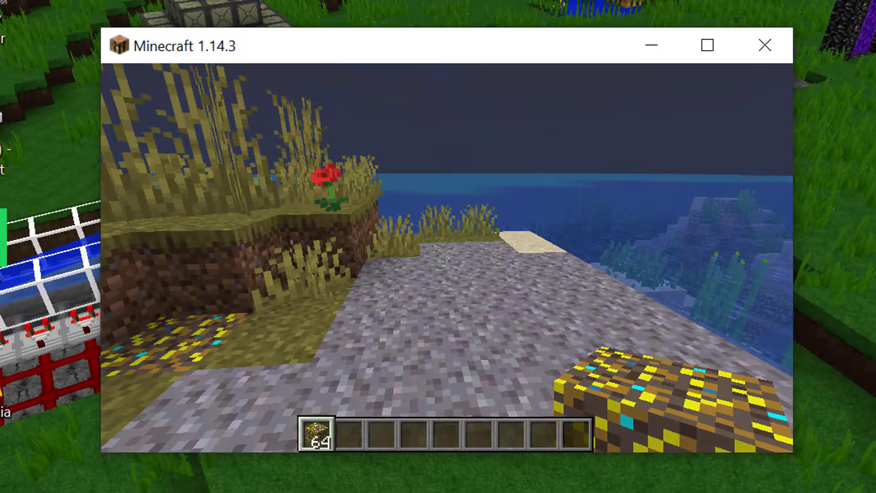
{"action": "key", "text": "e"}
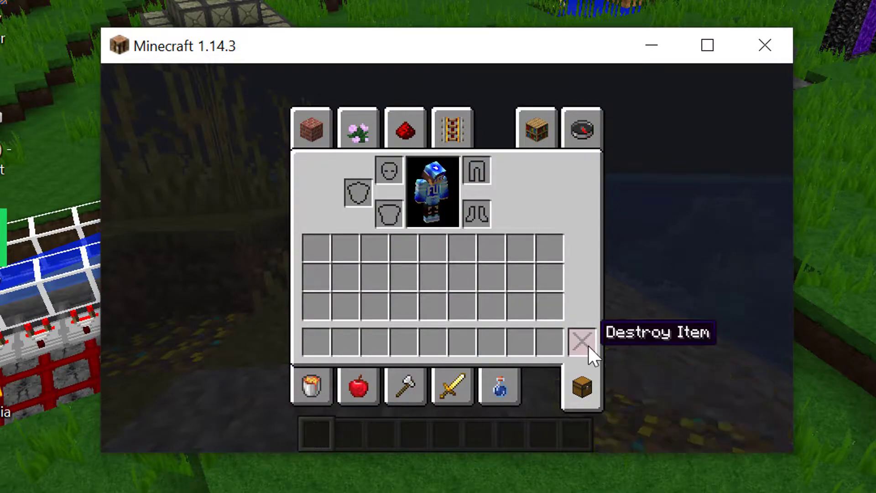
{"action": "key", "text": "e"}
{"action": "key", "text": "Escape"}
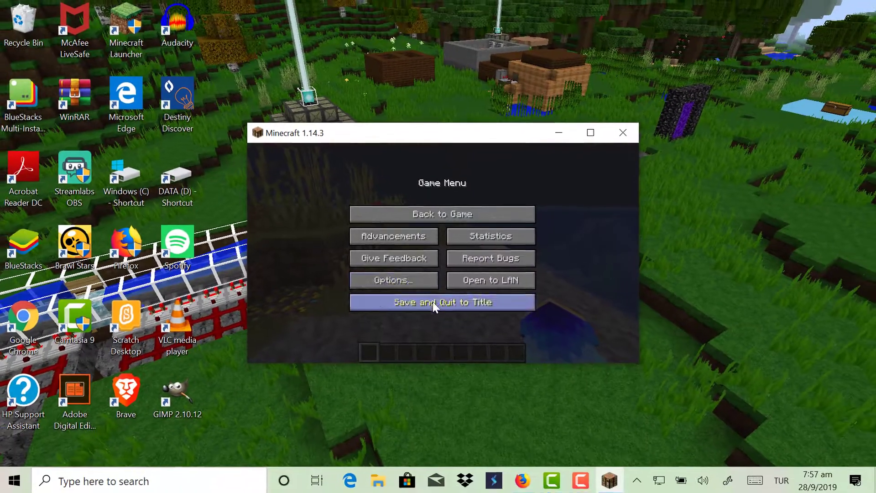
{"action": "left_click", "coordinate": [432, 312]}
{"action": "left_click", "coordinate": [495, 329]}
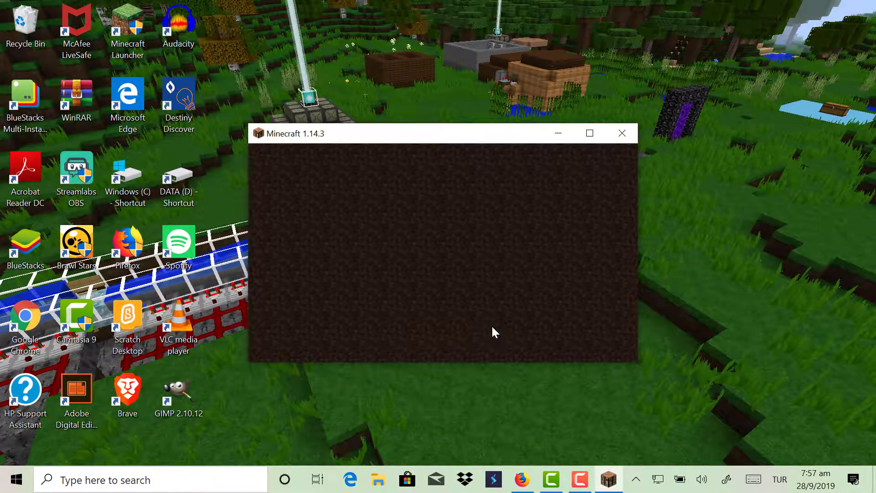